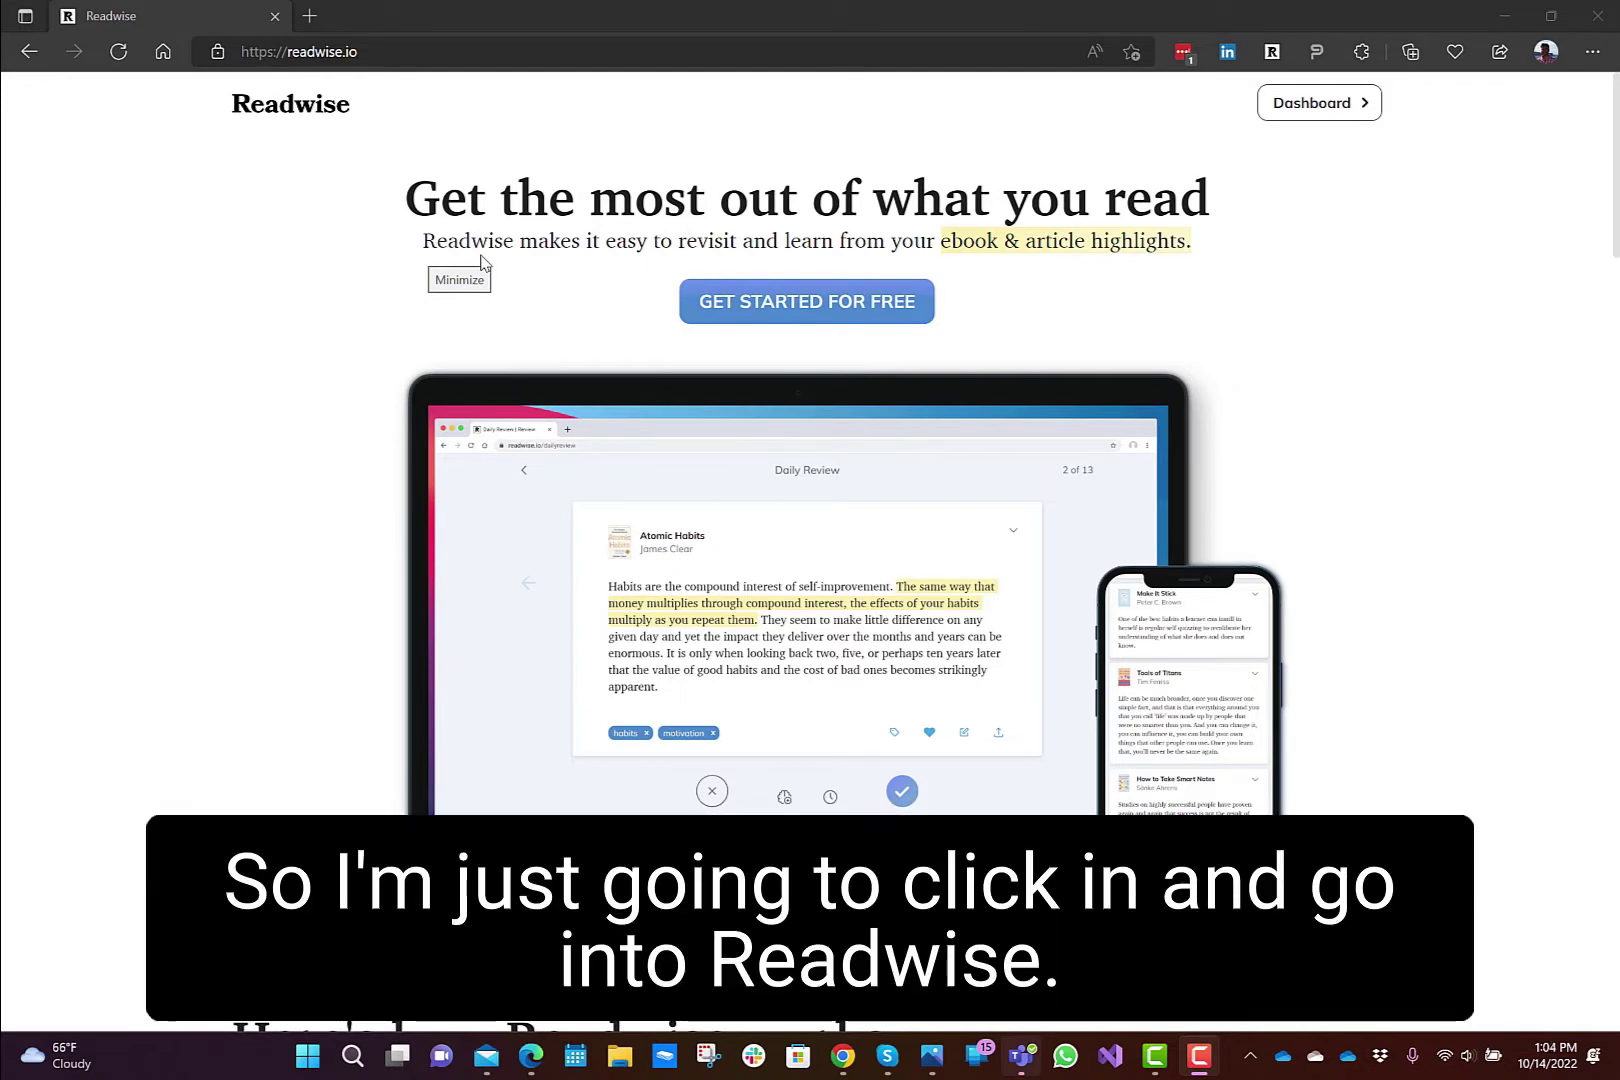
# - Open the Readwise dashboard and go to the Export Highlights page
pyautogui.click(1274, 53)
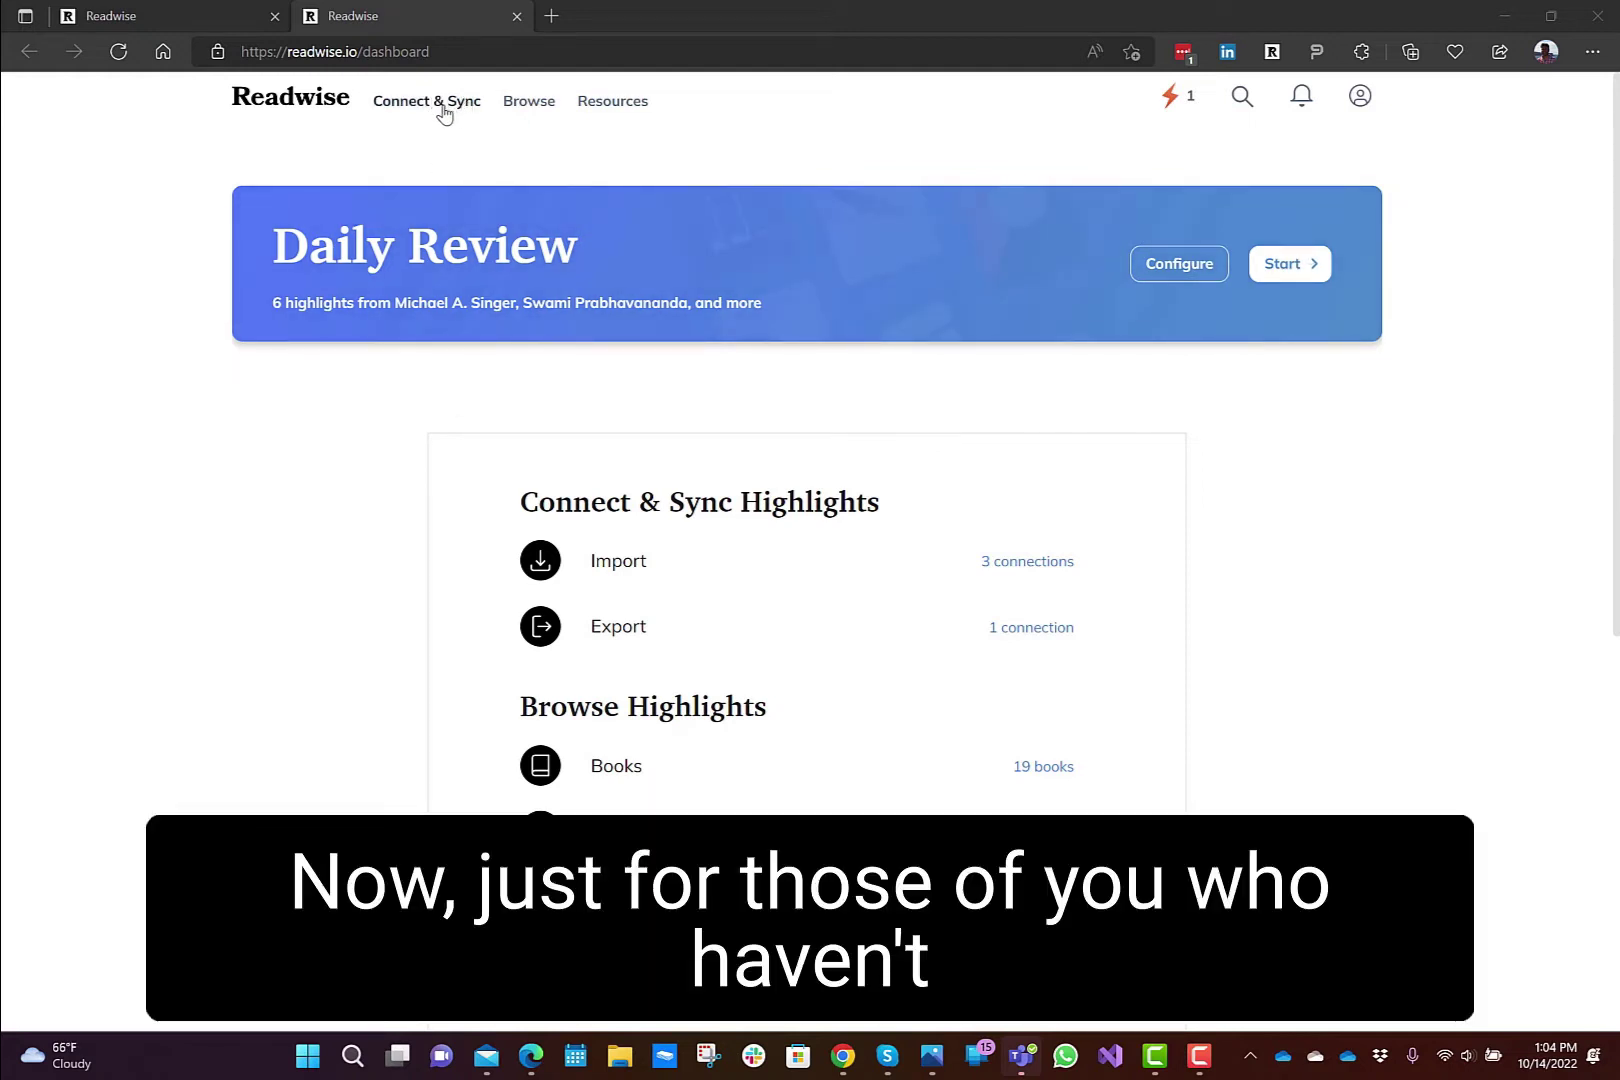
pyautogui.moveTo(443, 110)
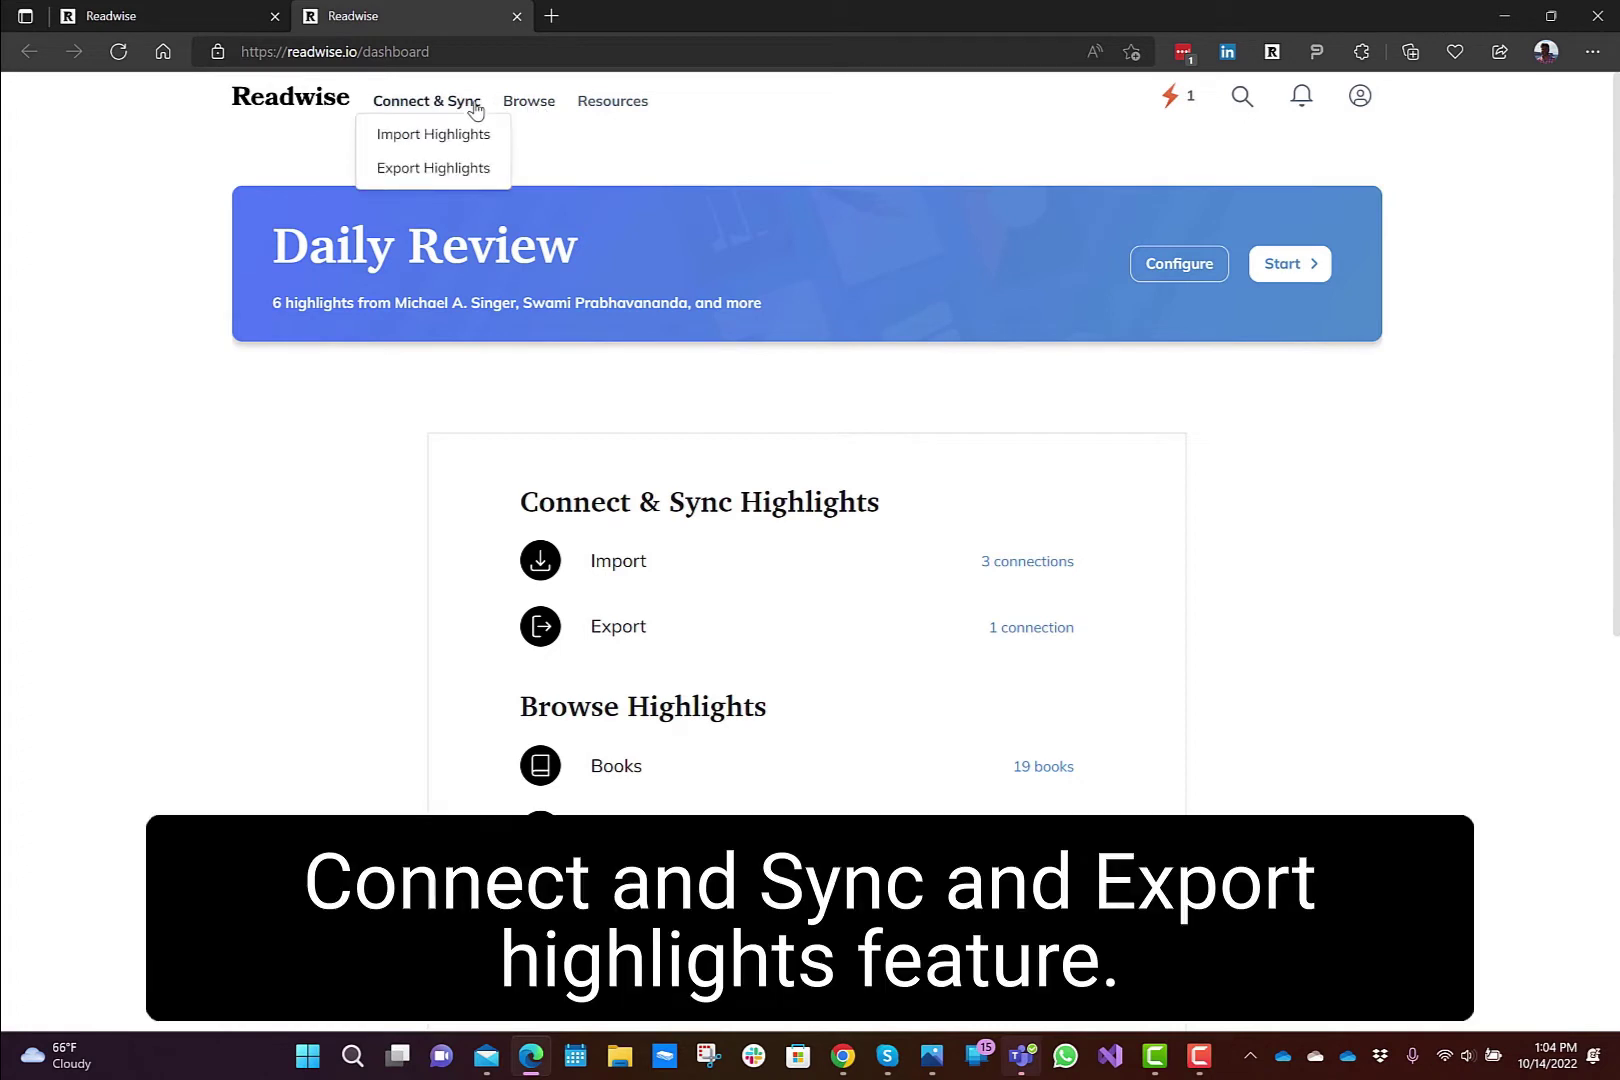
pyautogui.click(430, 167)
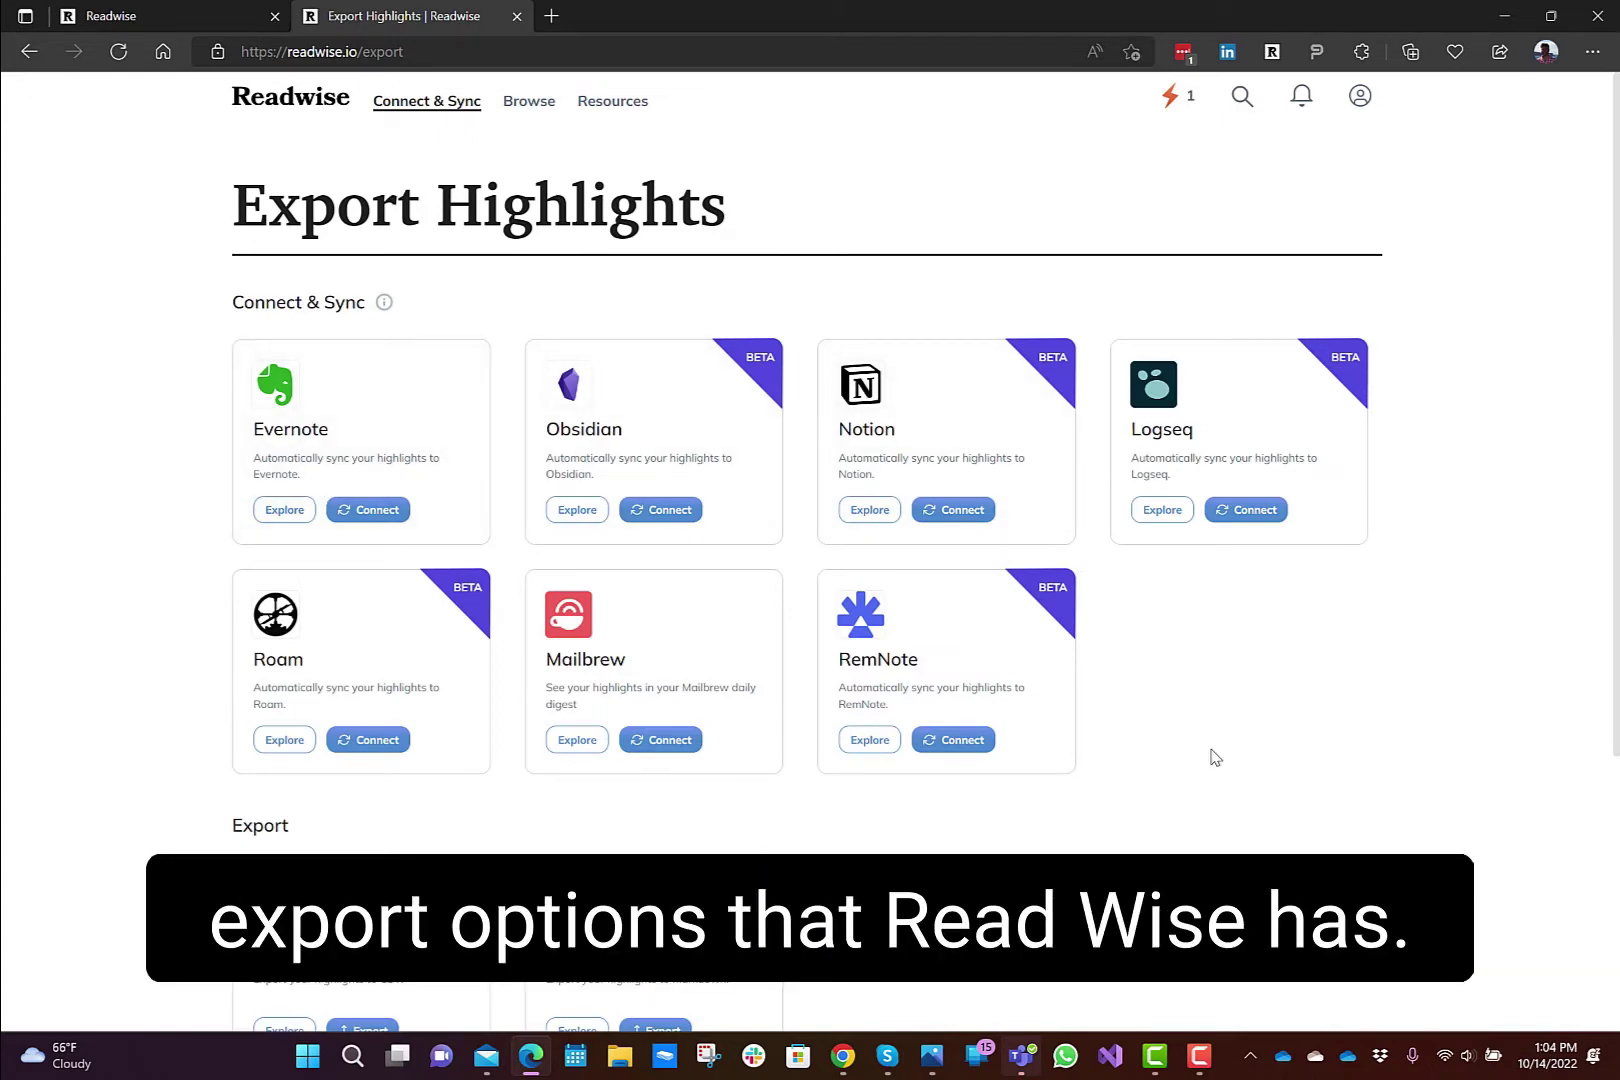
# - Export the highlights to CSV and open the downloaded readwise-data (6).csv in Excel
pyautogui.scroll(-3, 1215, 757)
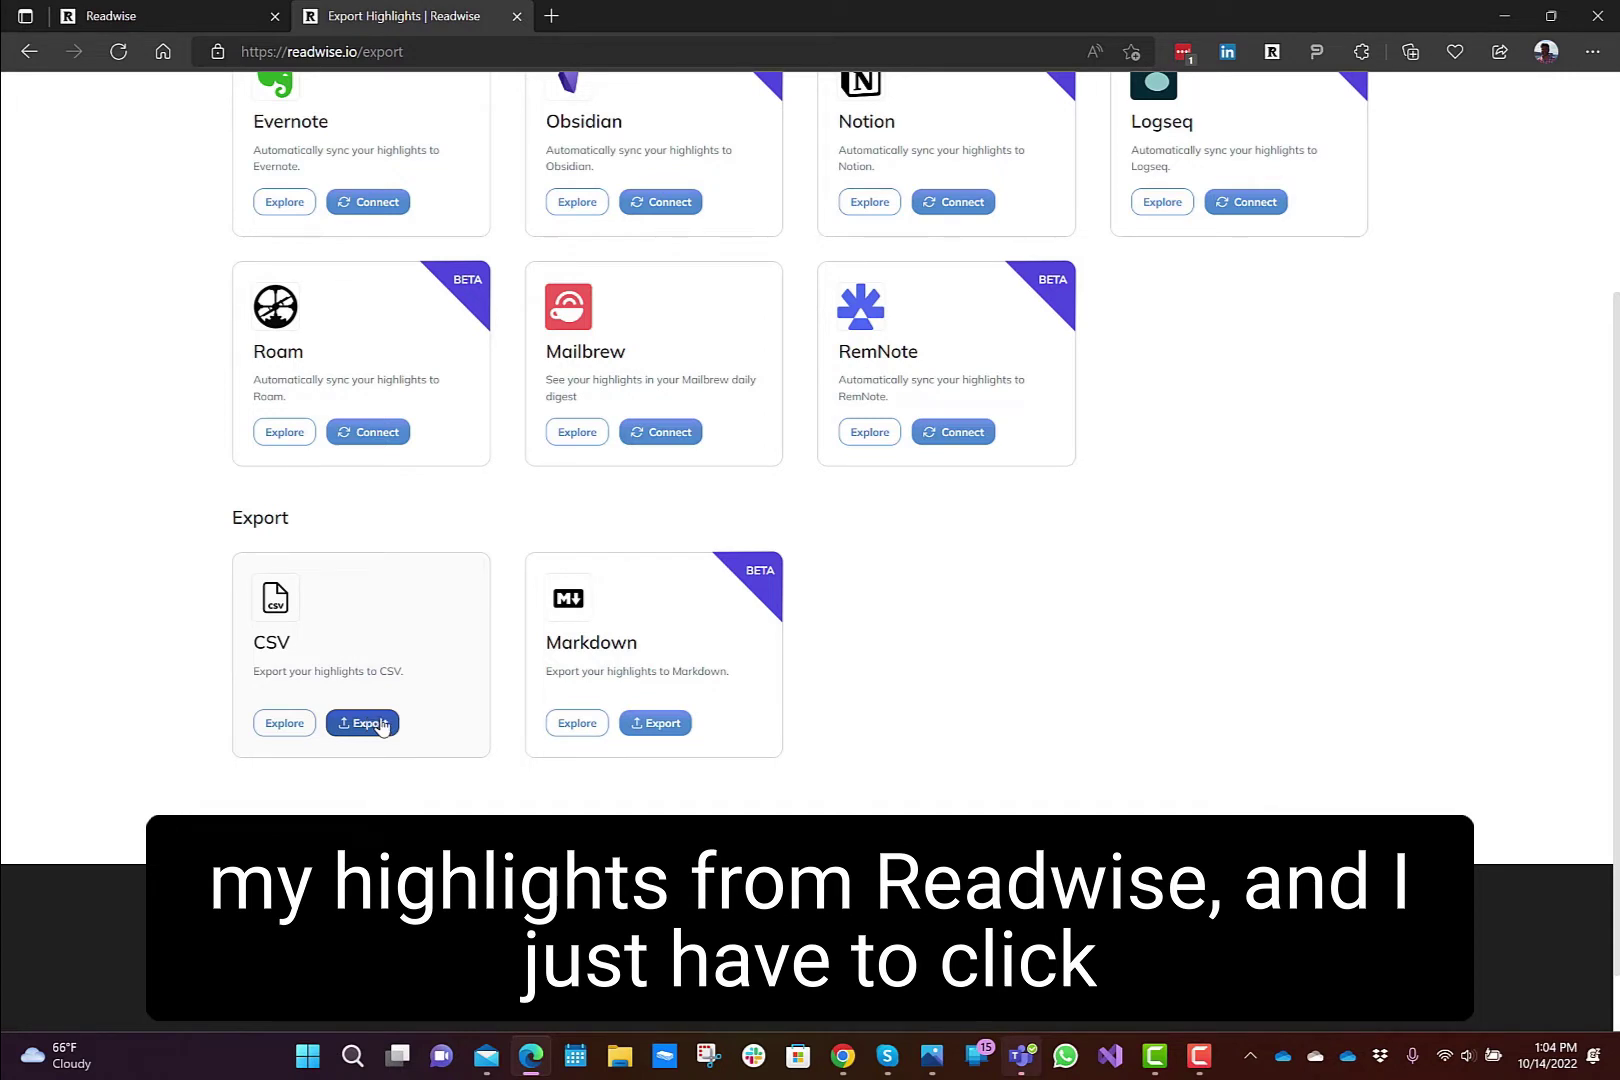
pyautogui.click(371, 727)
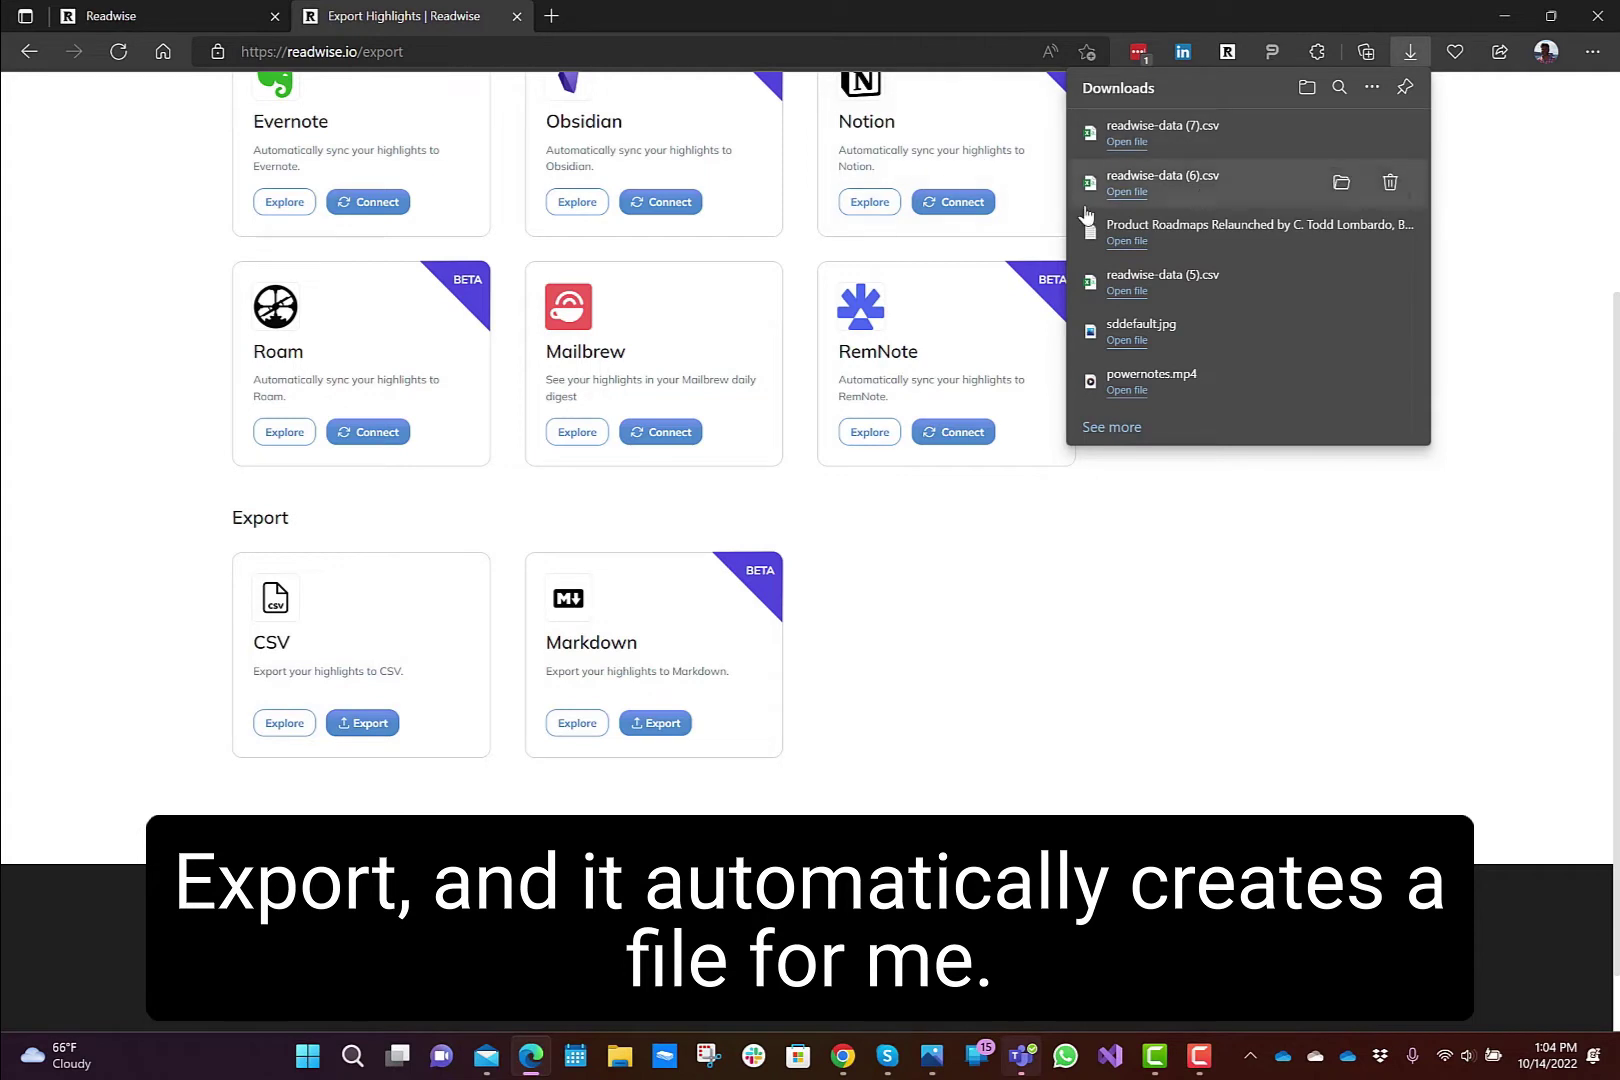
pyautogui.click(1193, 185)
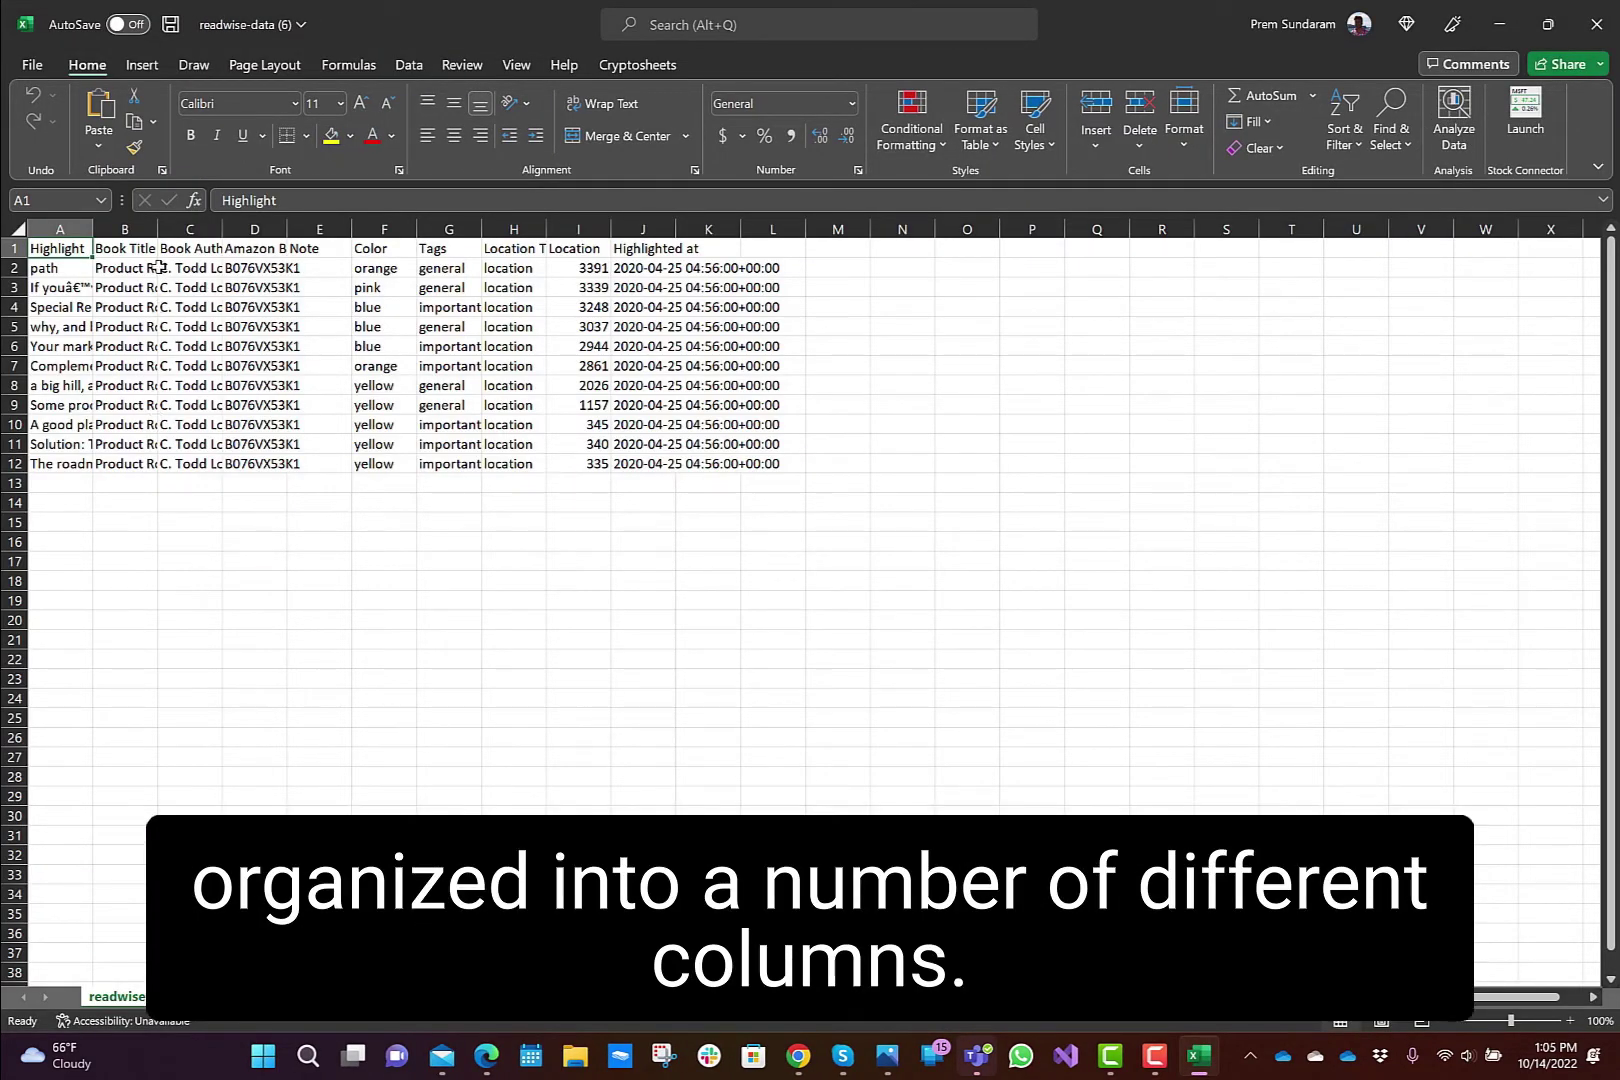
# - Set the width of all columns in the sheet to 50
pyautogui.click(20, 230)
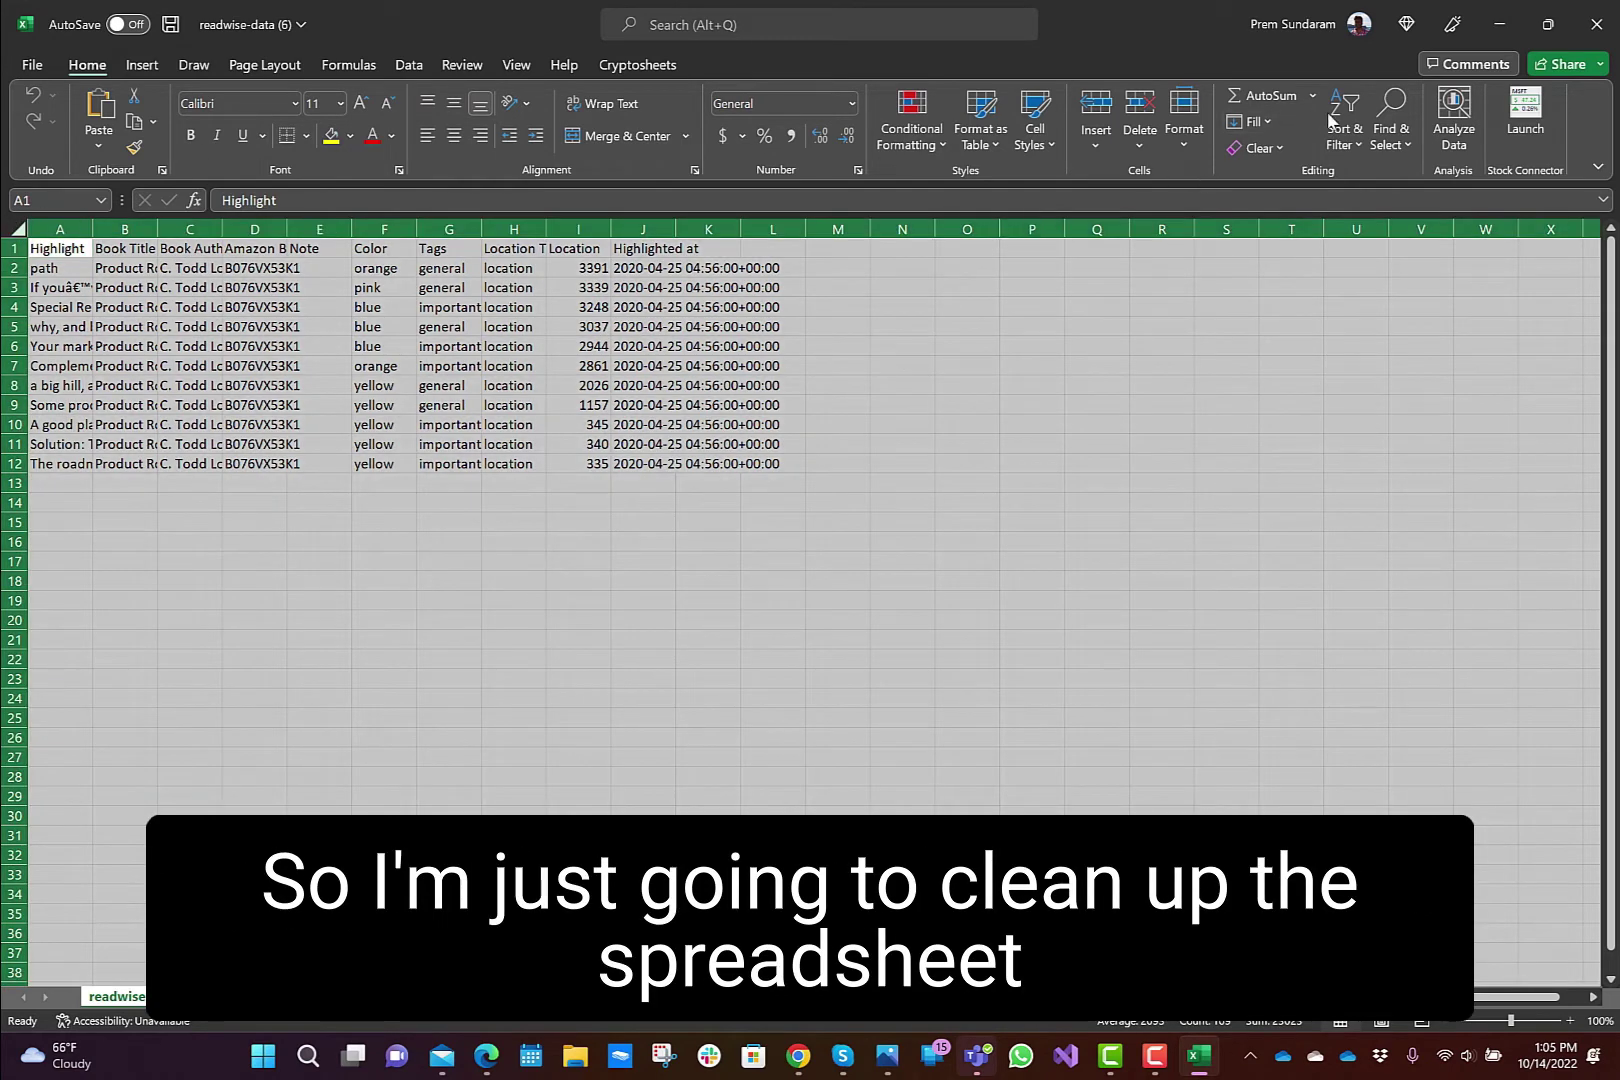
pyautogui.click(1186, 148)
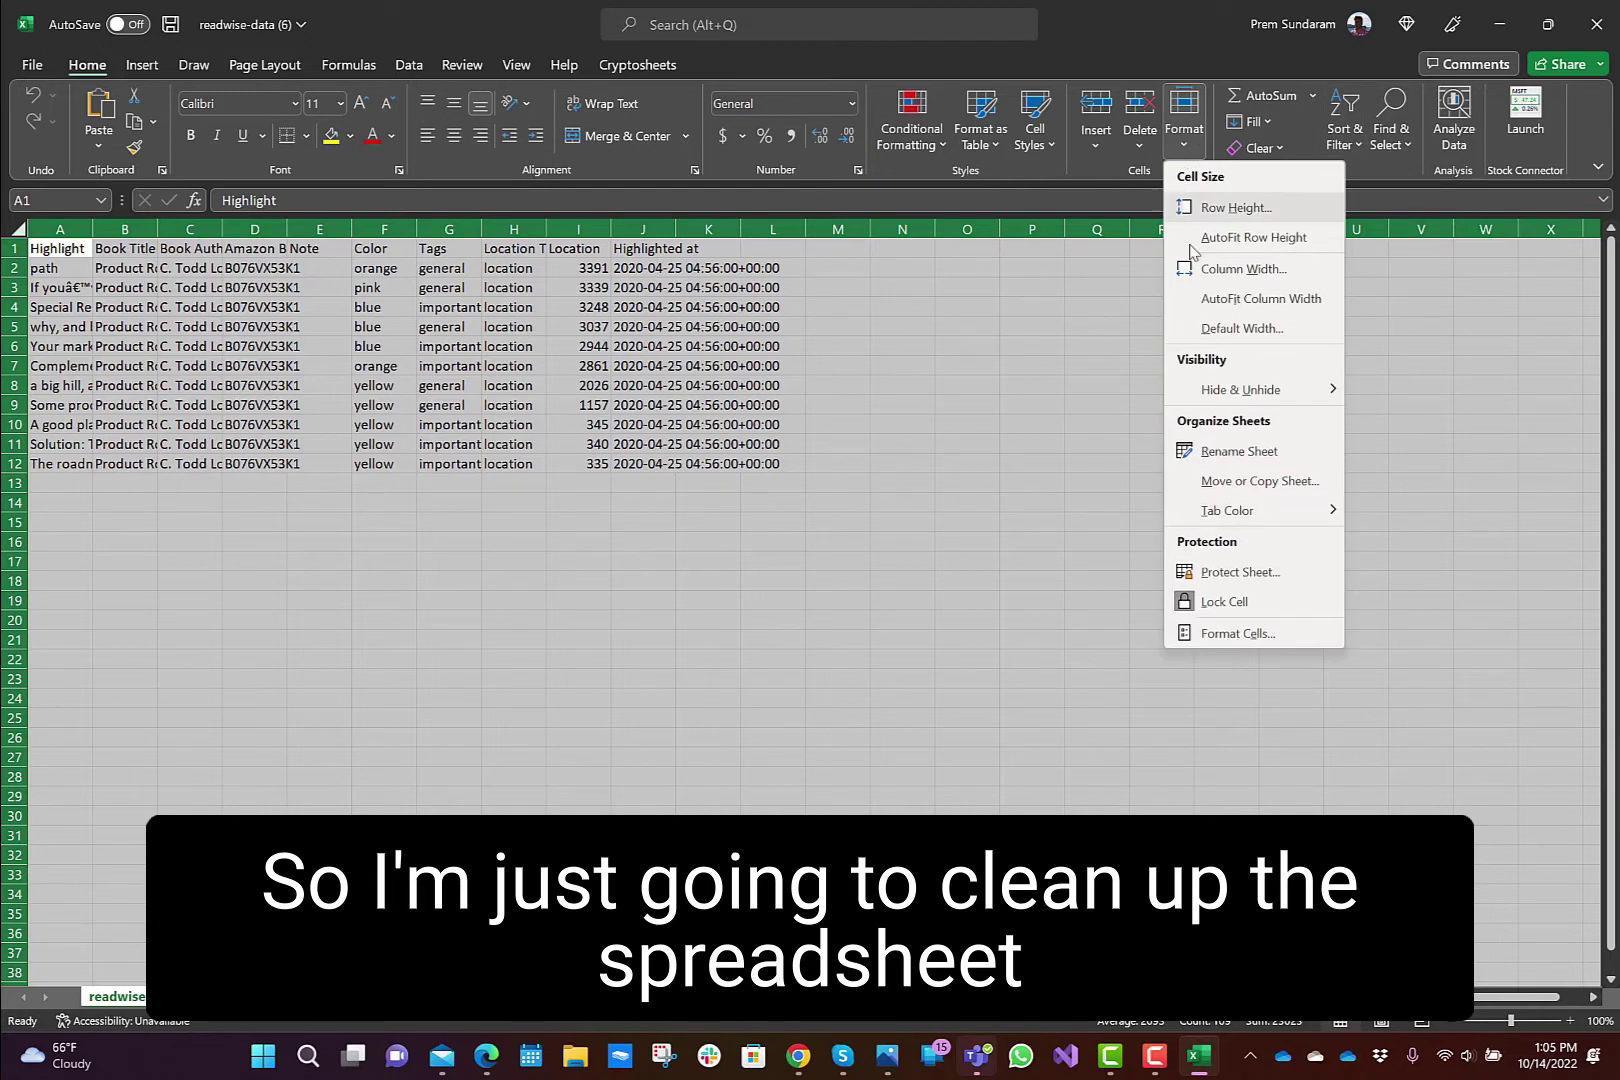
pyautogui.click(1197, 298)
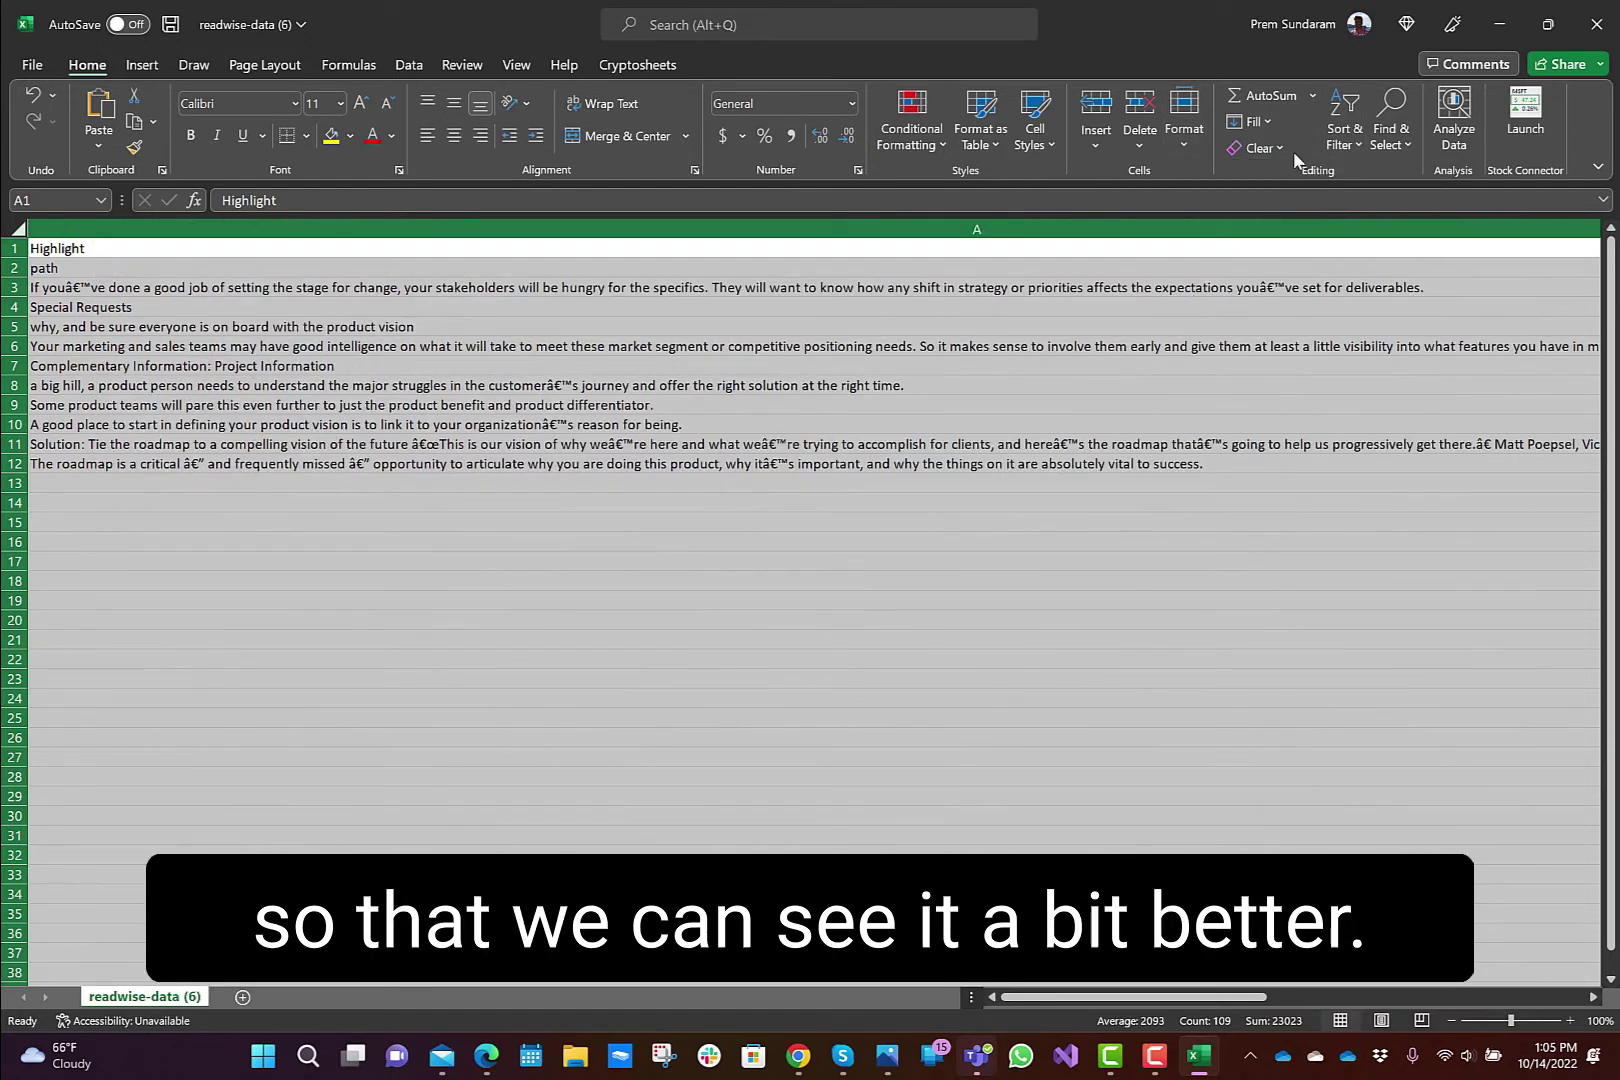
pyautogui.click(1186, 146)
pyautogui.click(1208, 279)
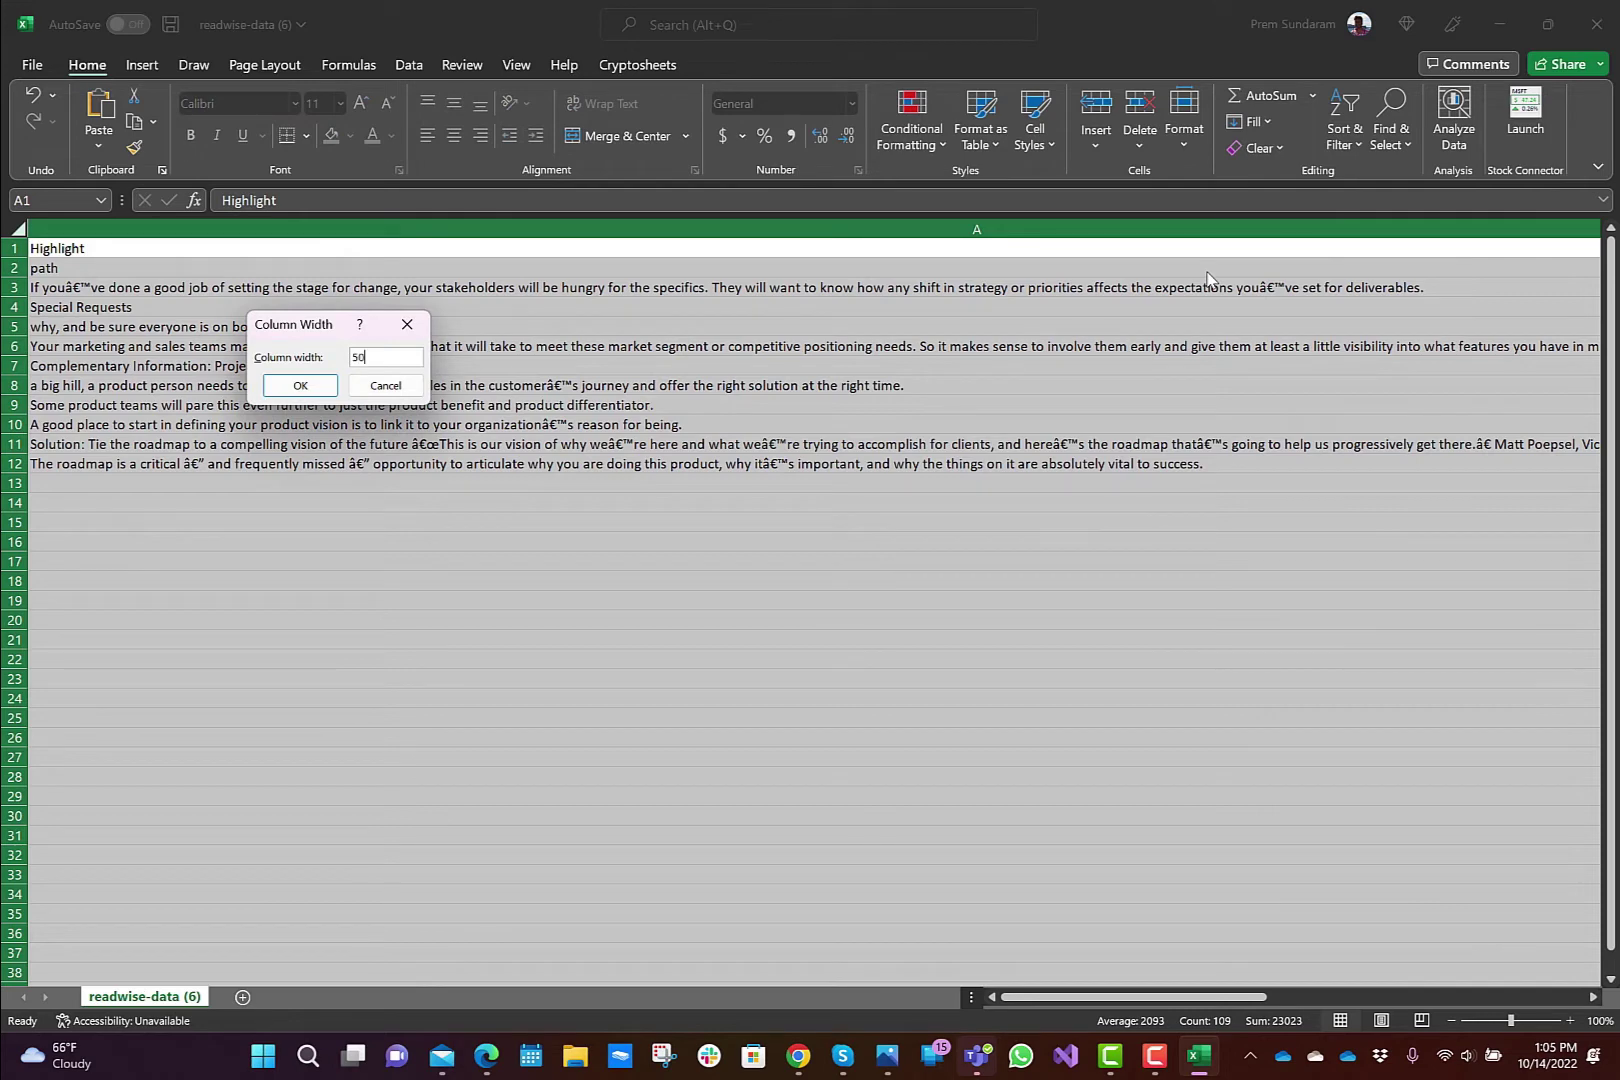
pyautogui.press('Return')
pyautogui.click(930, 516)
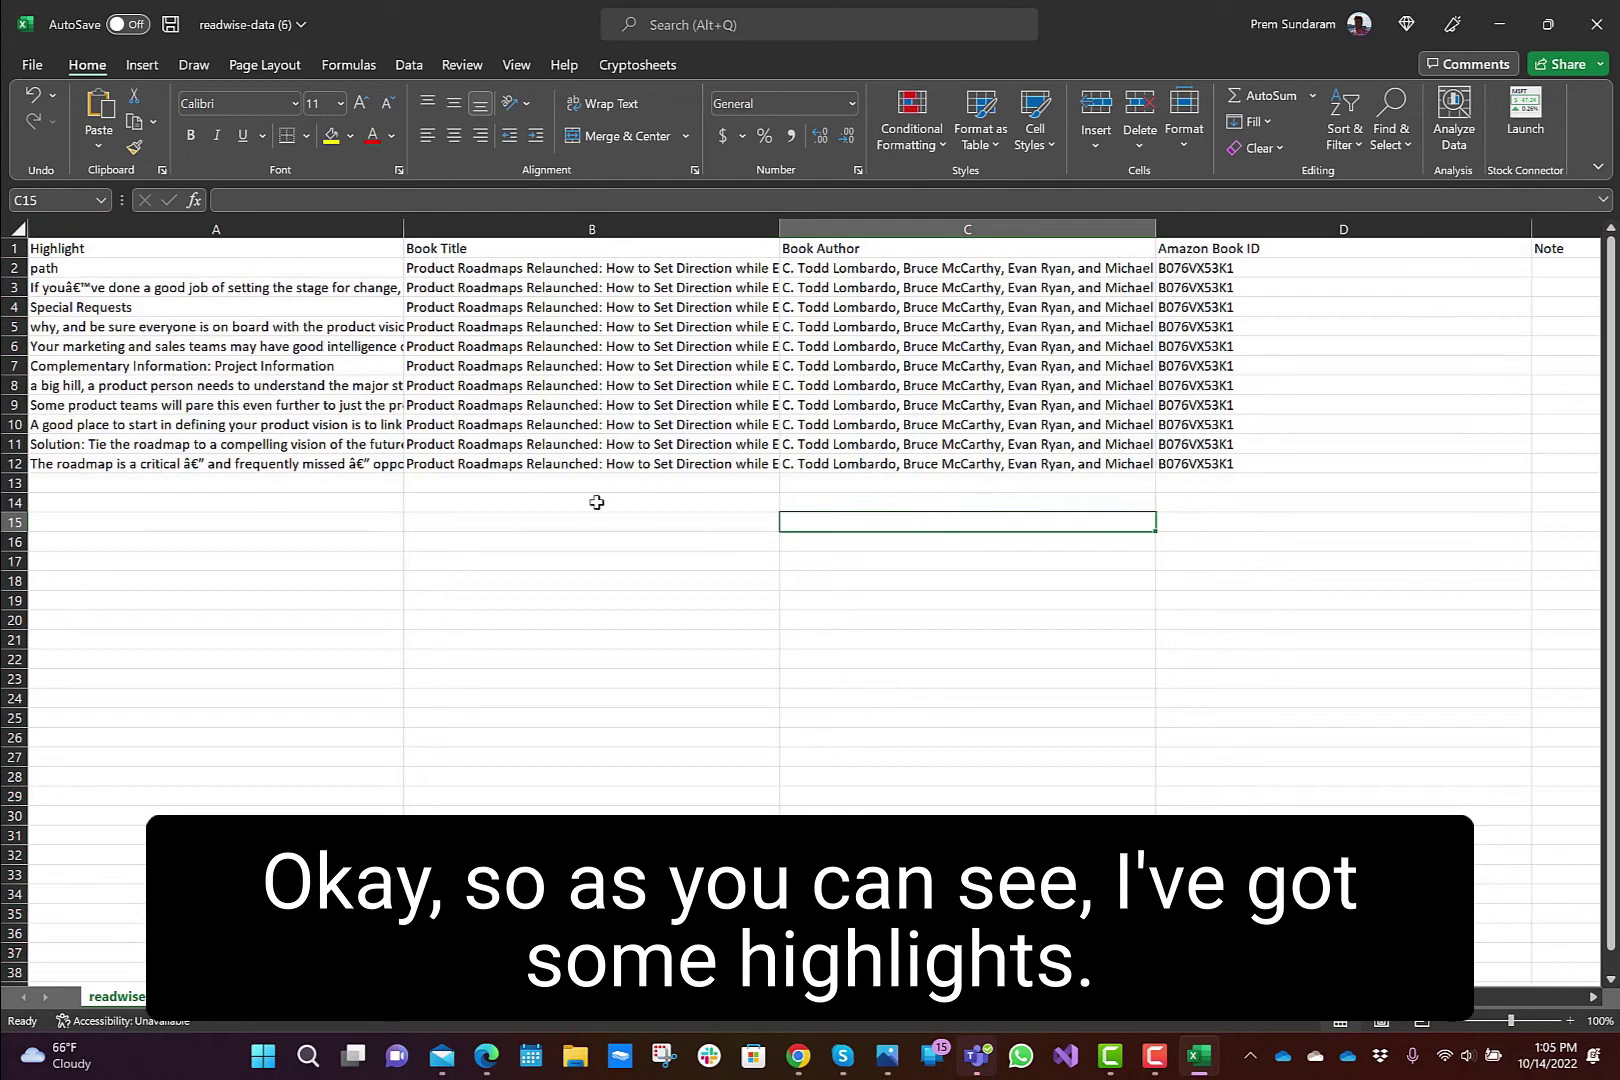
# - Examine the exported columns from Highlight through Highlighted at, including color, tags and location
pyautogui.click(271, 348)
pyautogui.press('Up')
pyautogui.press('Up')
pyautogui.press('Up')
pyautogui.press('Up')
pyautogui.press('Up')
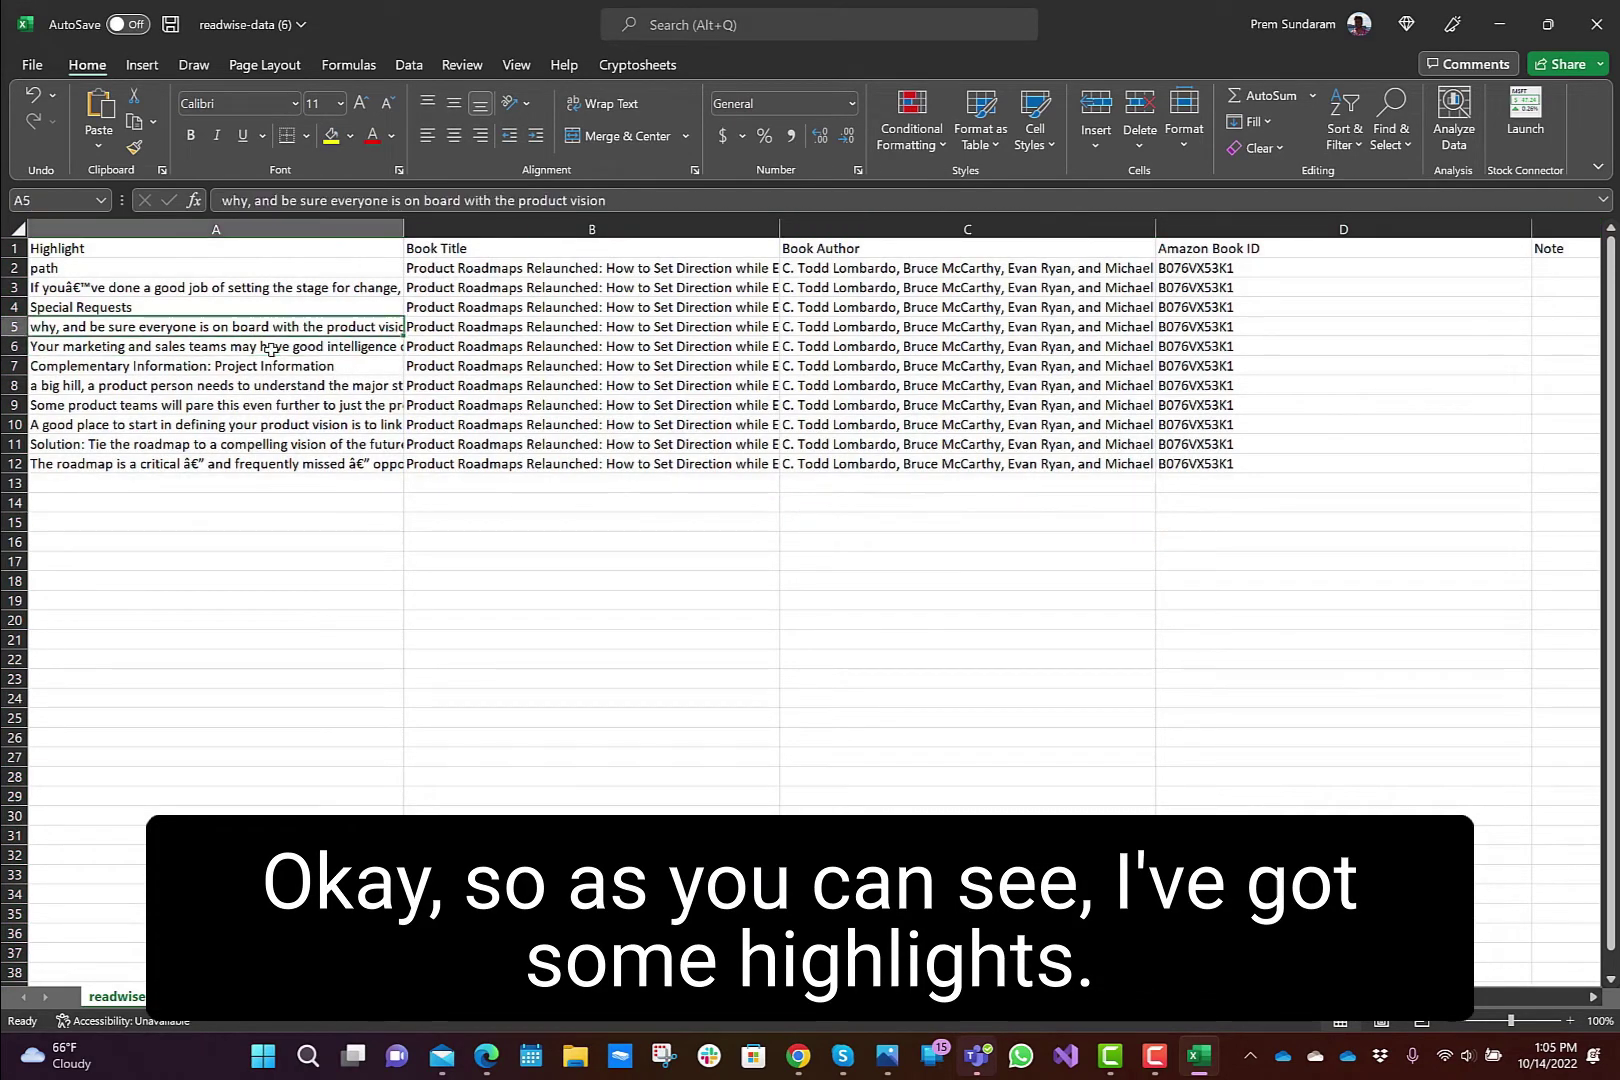
pyautogui.press('Right')
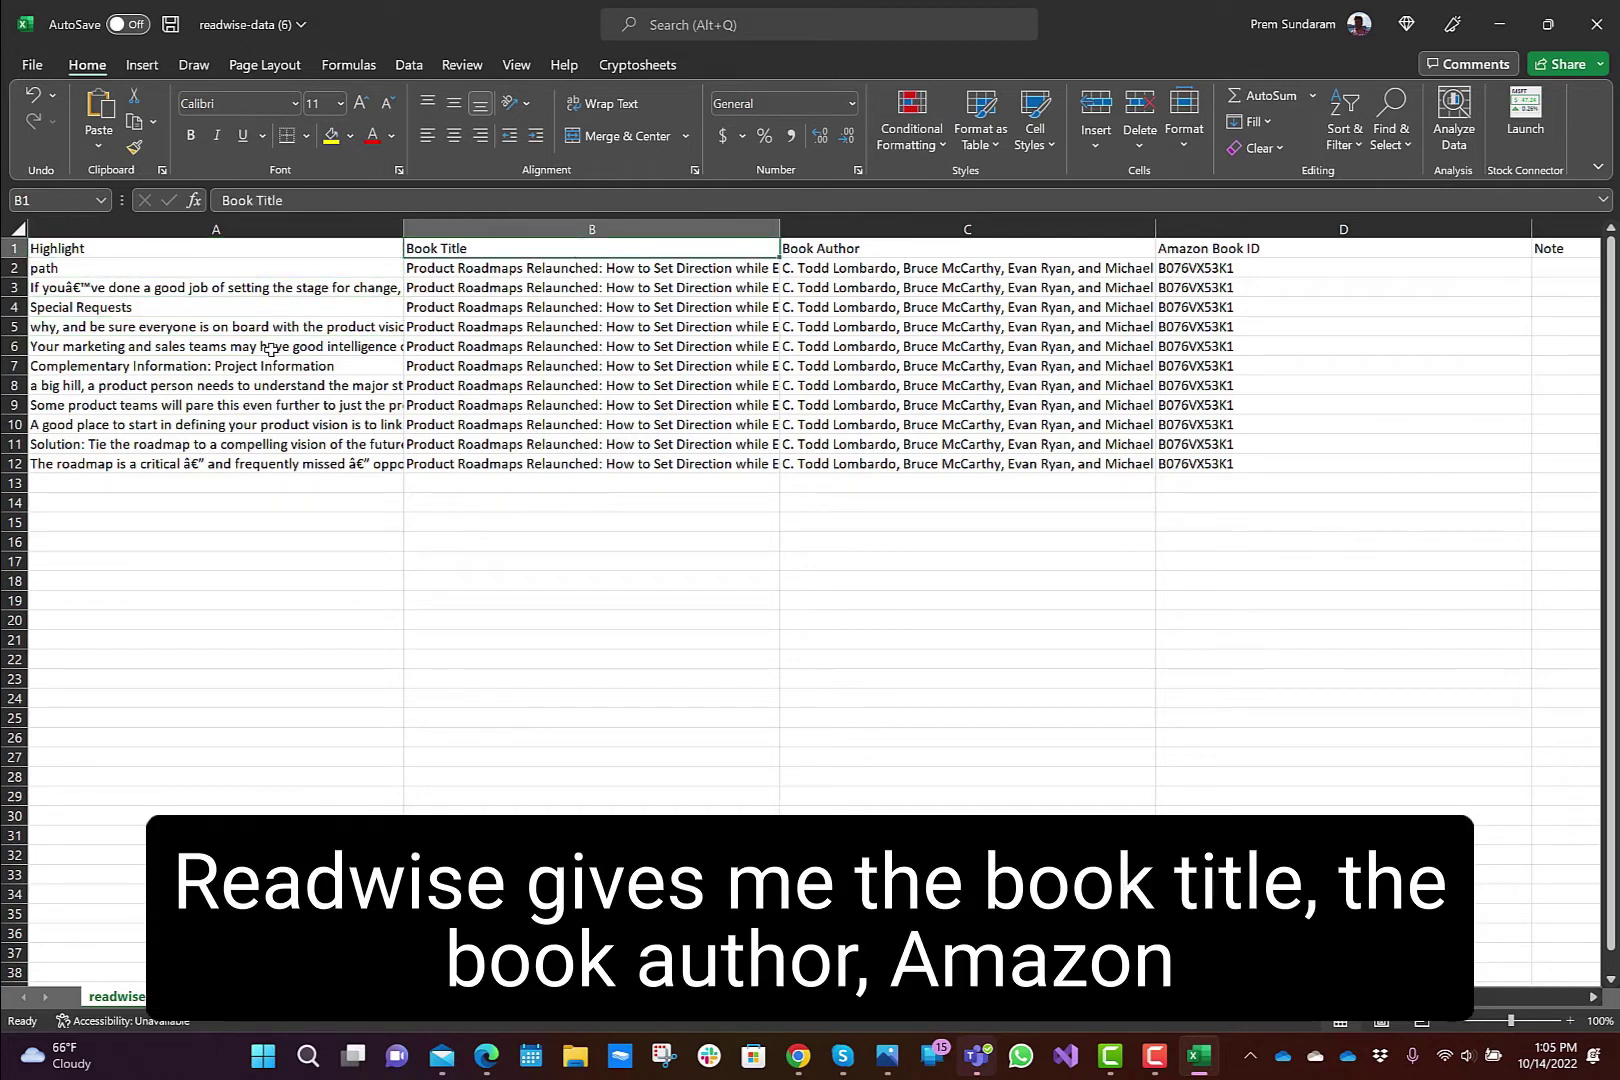
pyautogui.press('Right')
pyautogui.press('Right')
pyautogui.press('Right')
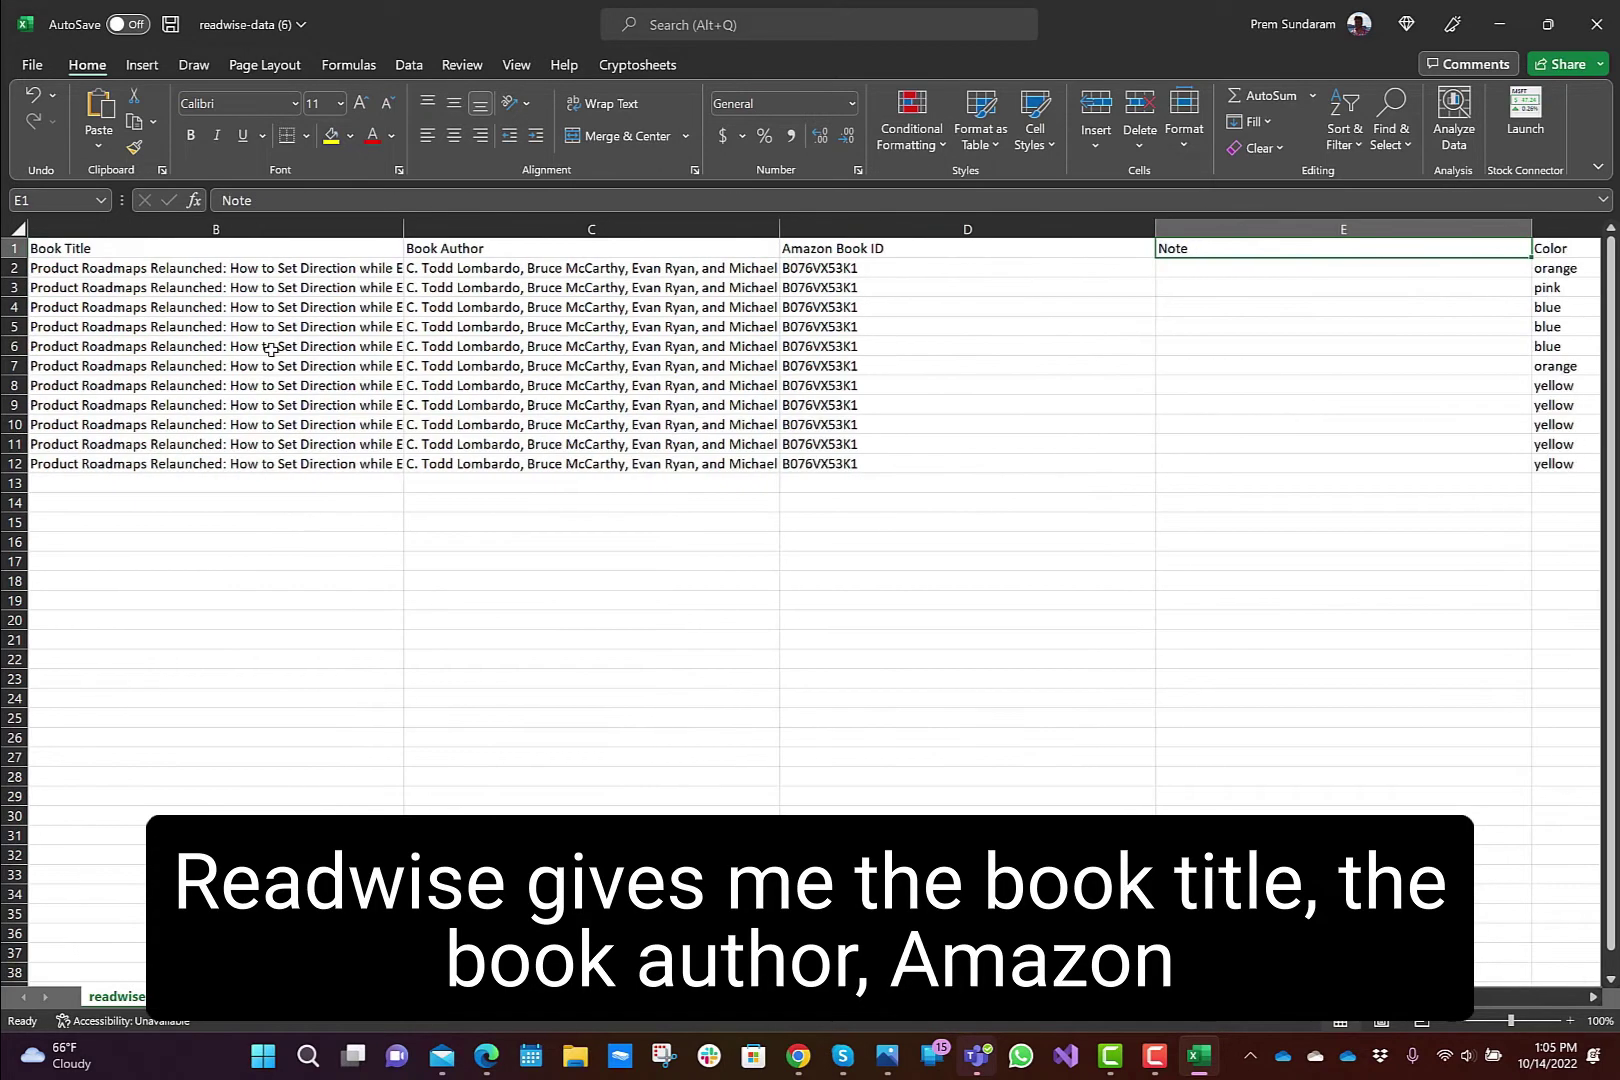
pyautogui.press('Right')
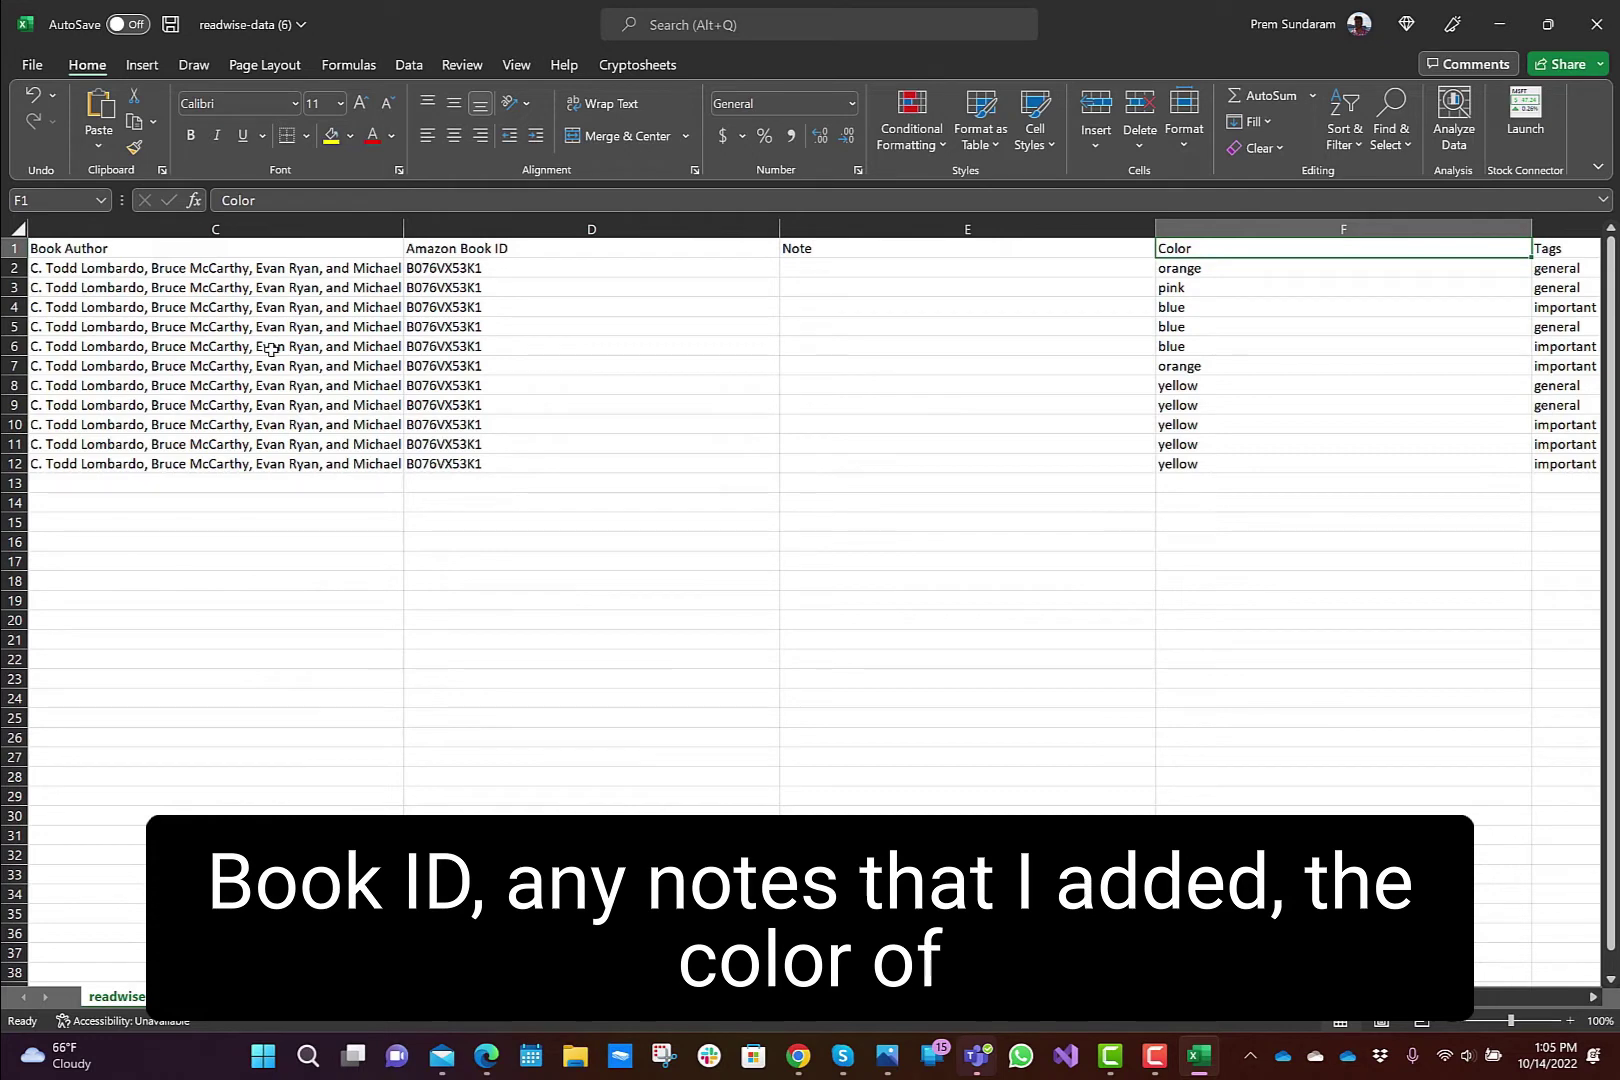
pyautogui.hscroll(3, 271, 349)
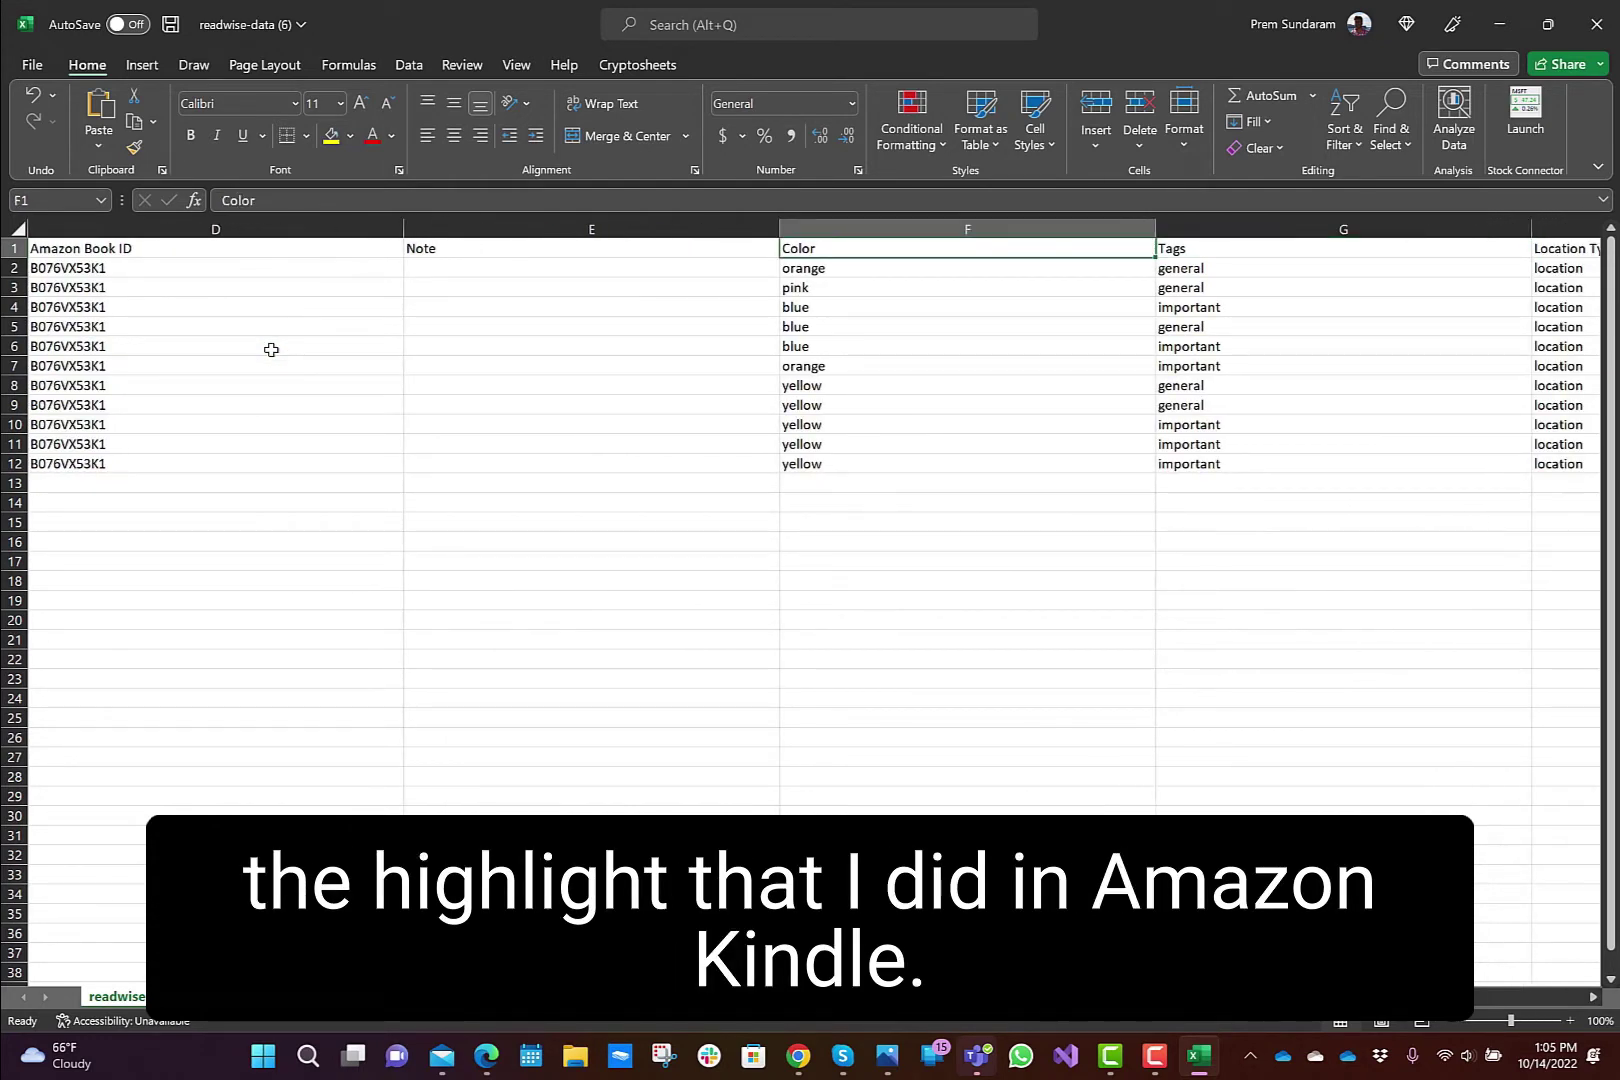
pyautogui.press('Right')
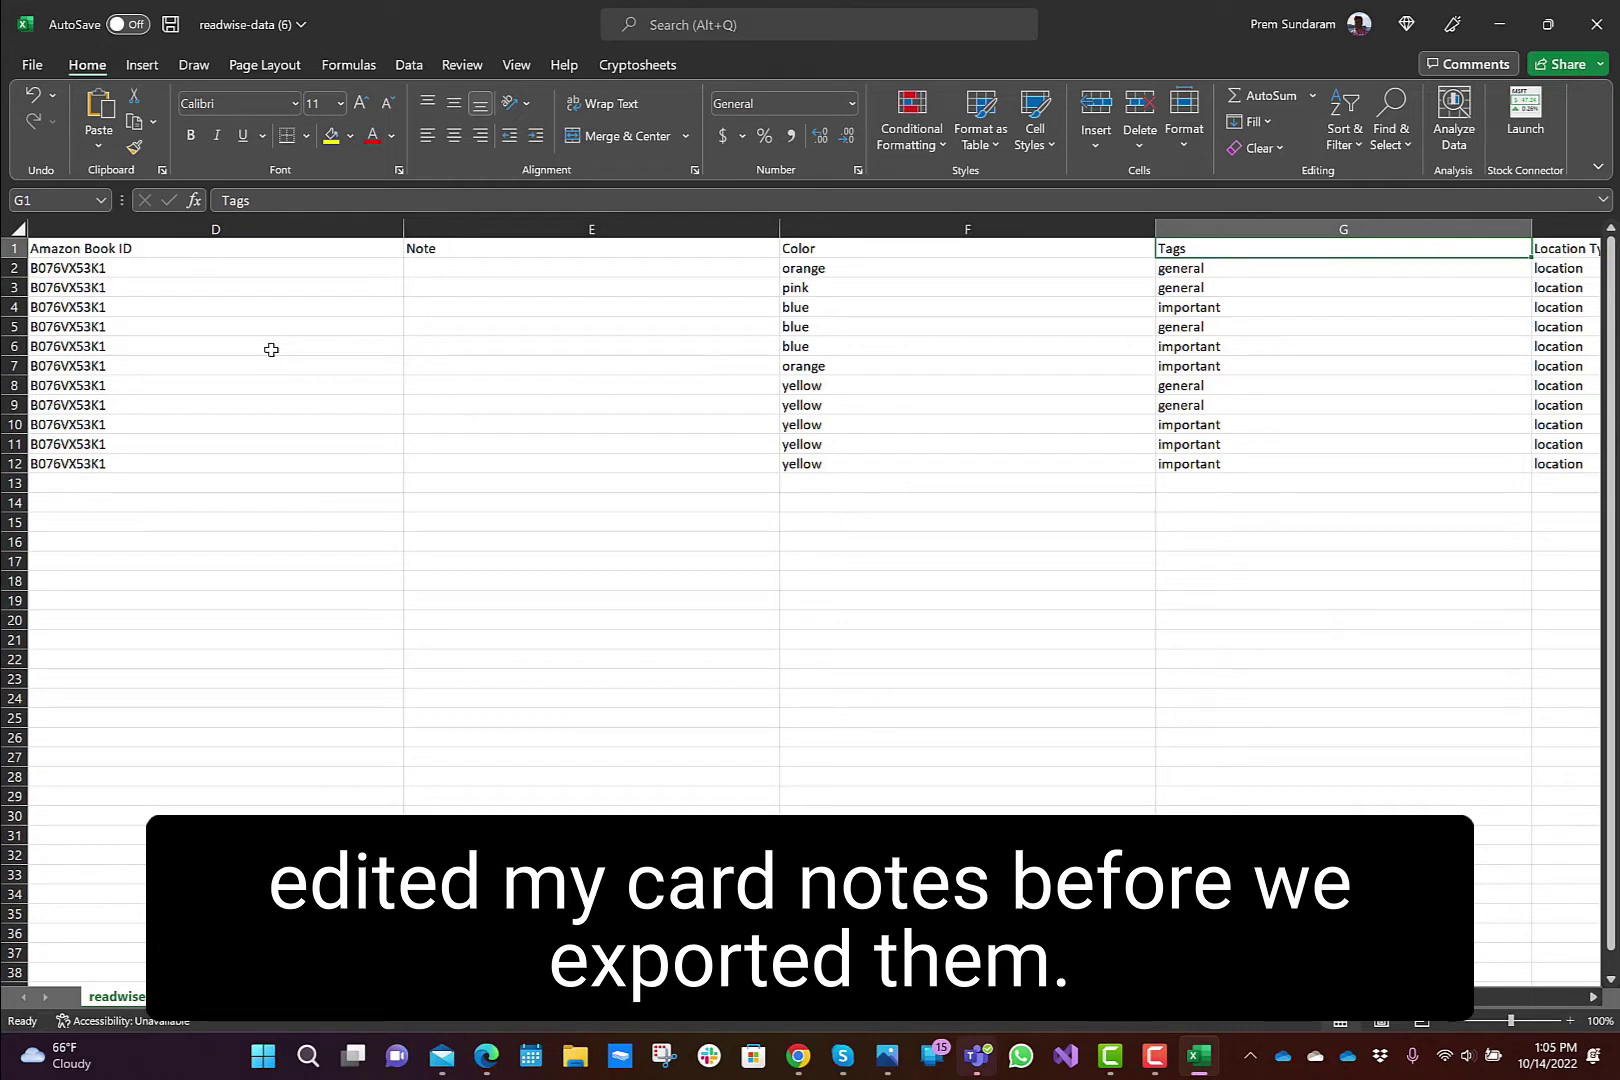
pyautogui.press('Down')
pyautogui.press('Right')
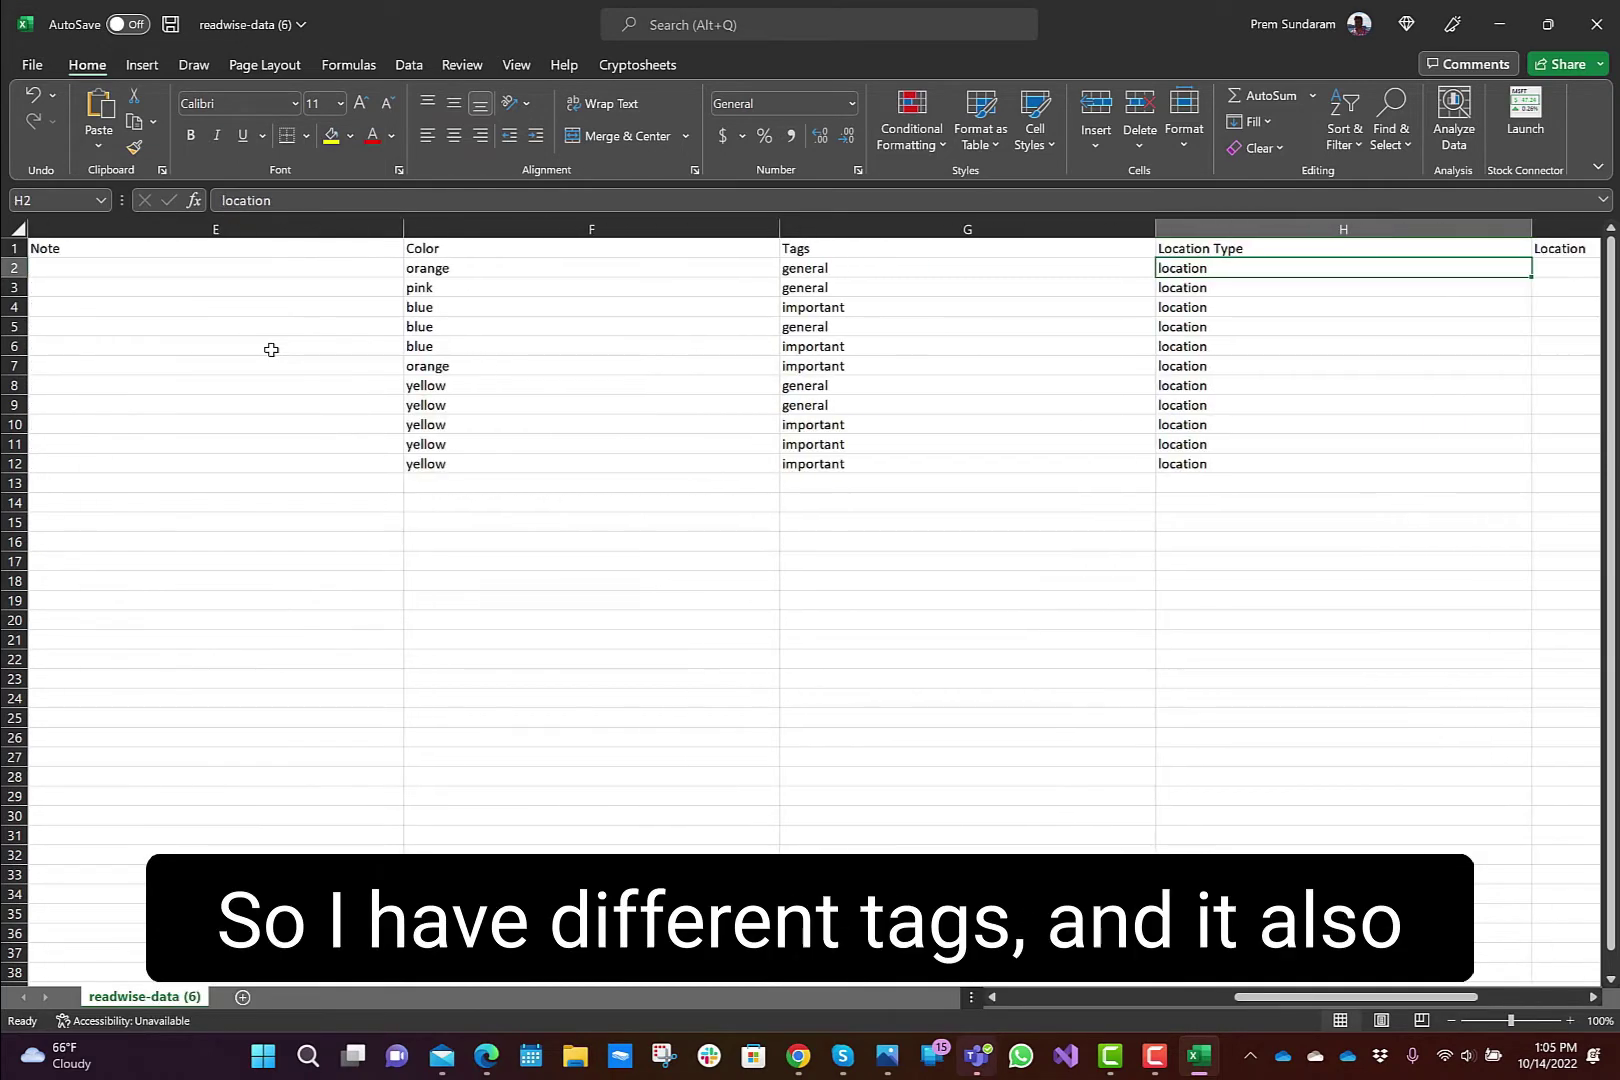
pyautogui.press('Right')
pyautogui.press('Right')
pyautogui.press('Right')
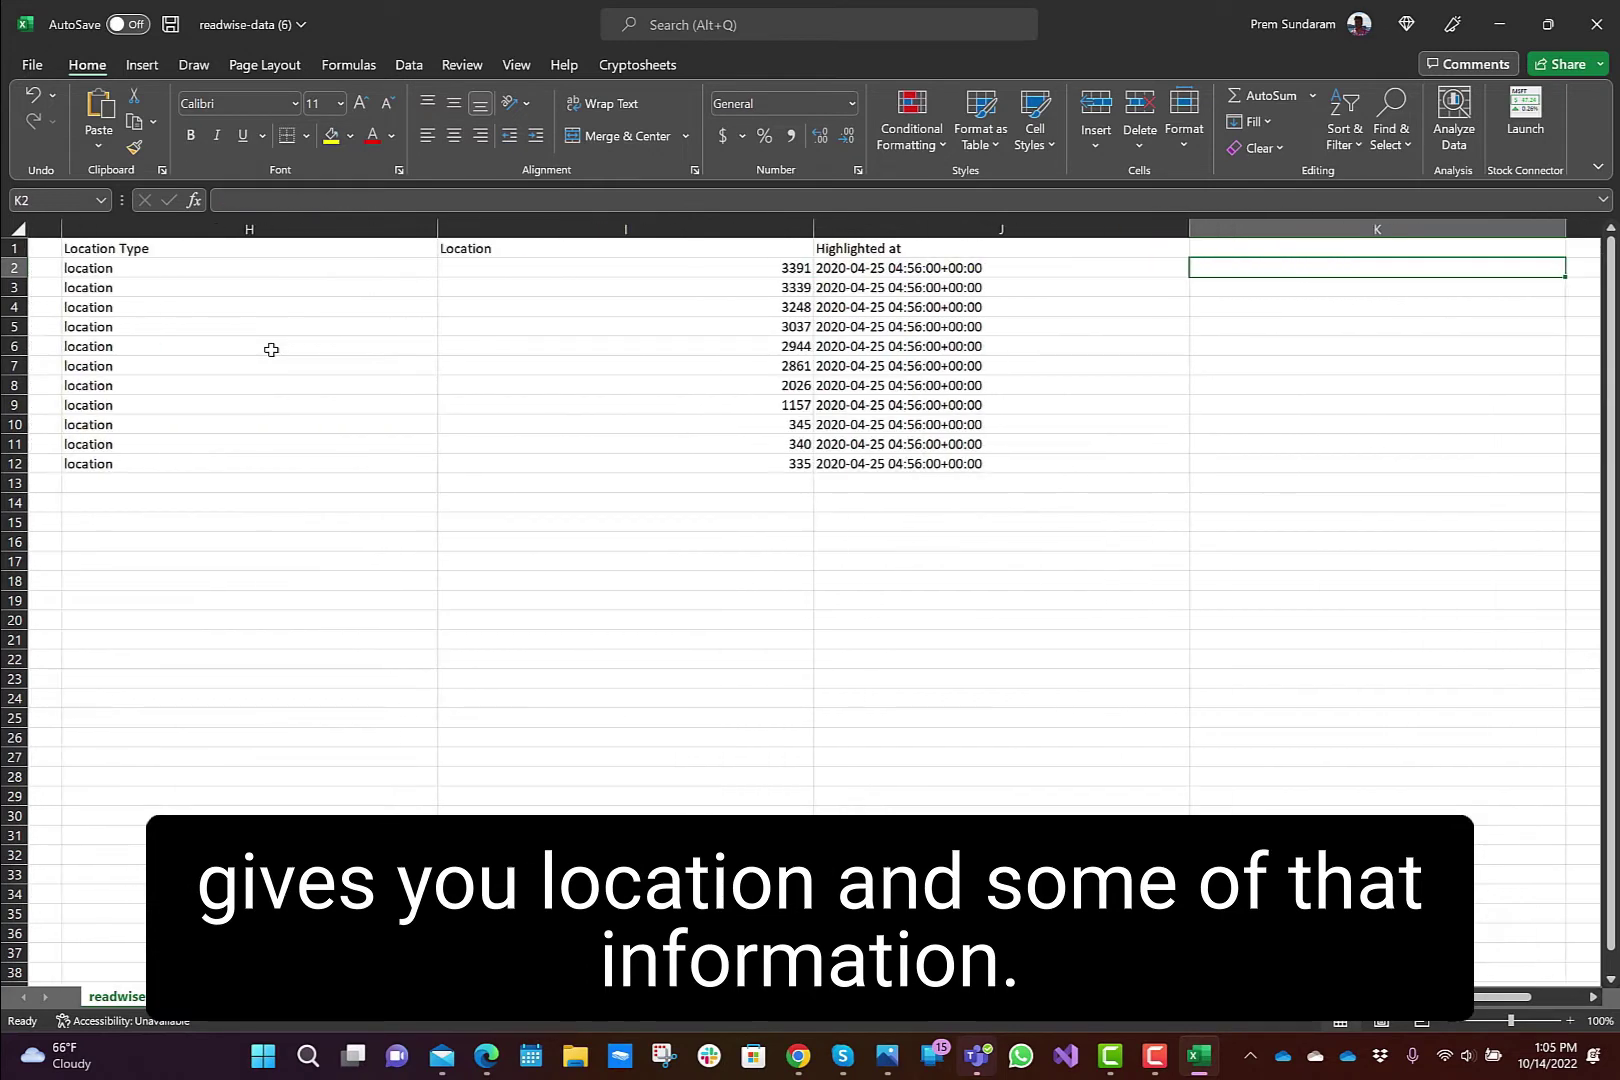
# - Rename the Highlight header in cell A1 to "Front Text"
pyautogui.press('Left')
pyautogui.press('Left')
pyautogui.press('Left')
pyautogui.press('Left')
pyautogui.press('Left')
pyautogui.press('Left')
pyautogui.press('Left')
pyautogui.press('Left')
pyautogui.press('Left')
pyautogui.press('Left')
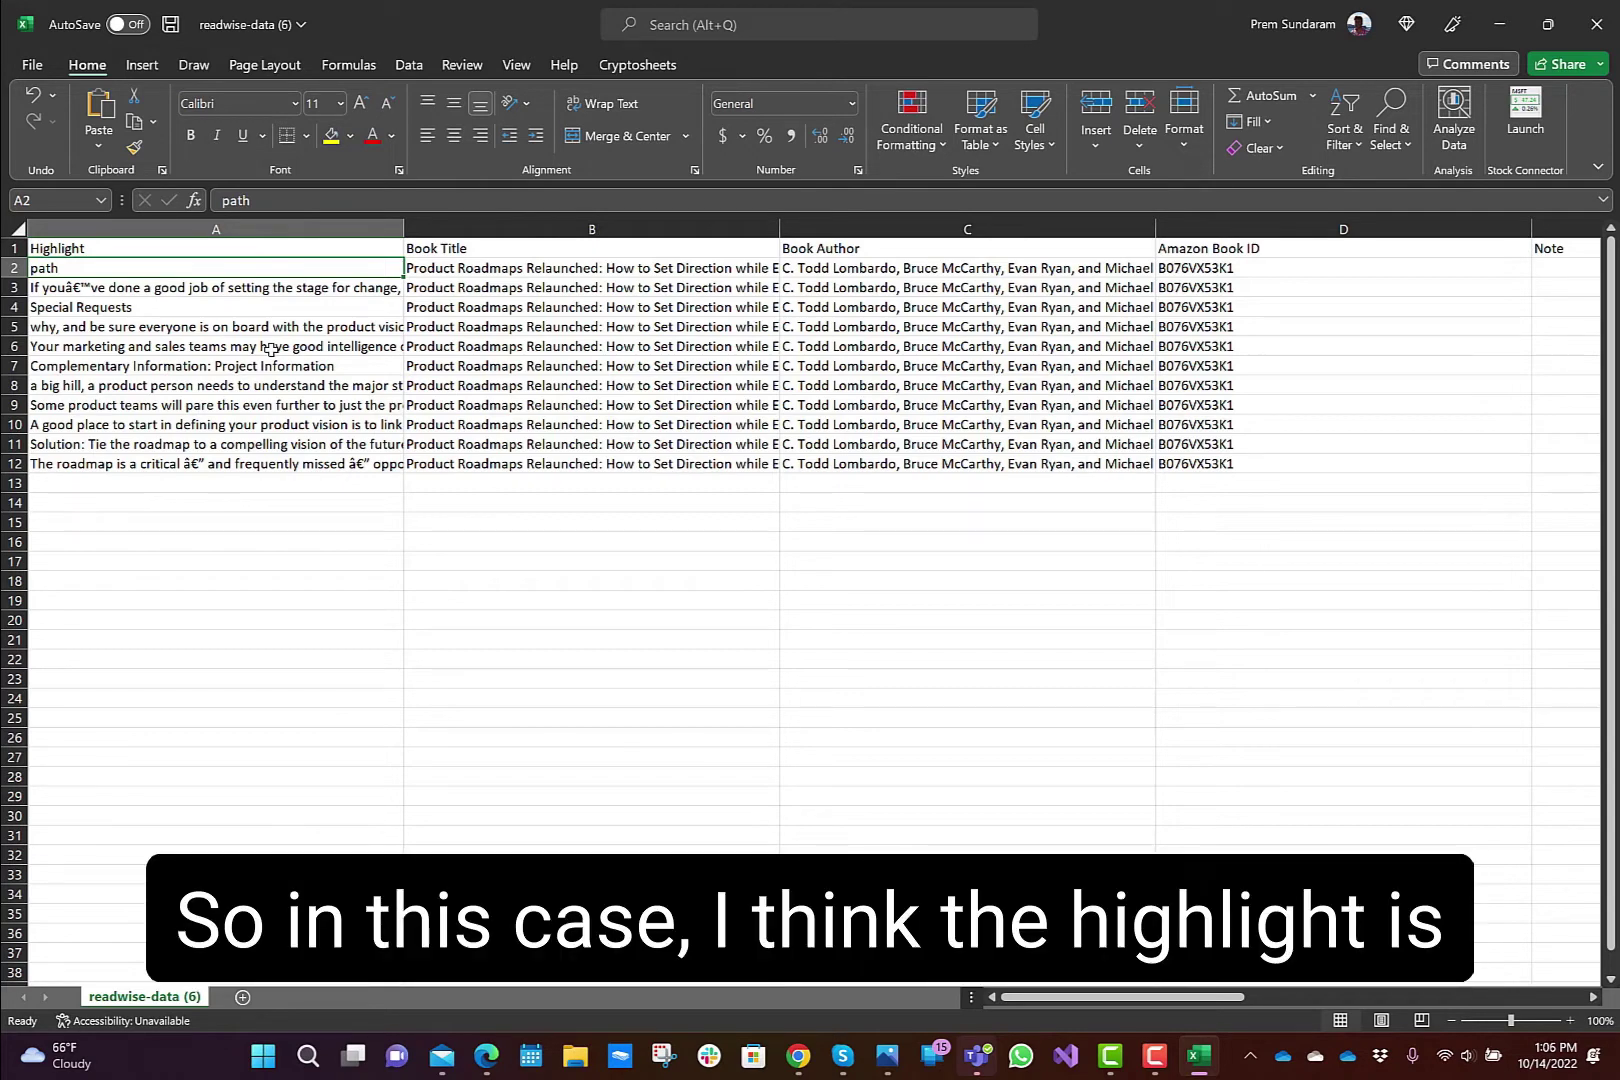
pyautogui.press('Up')
pyautogui.write('F')
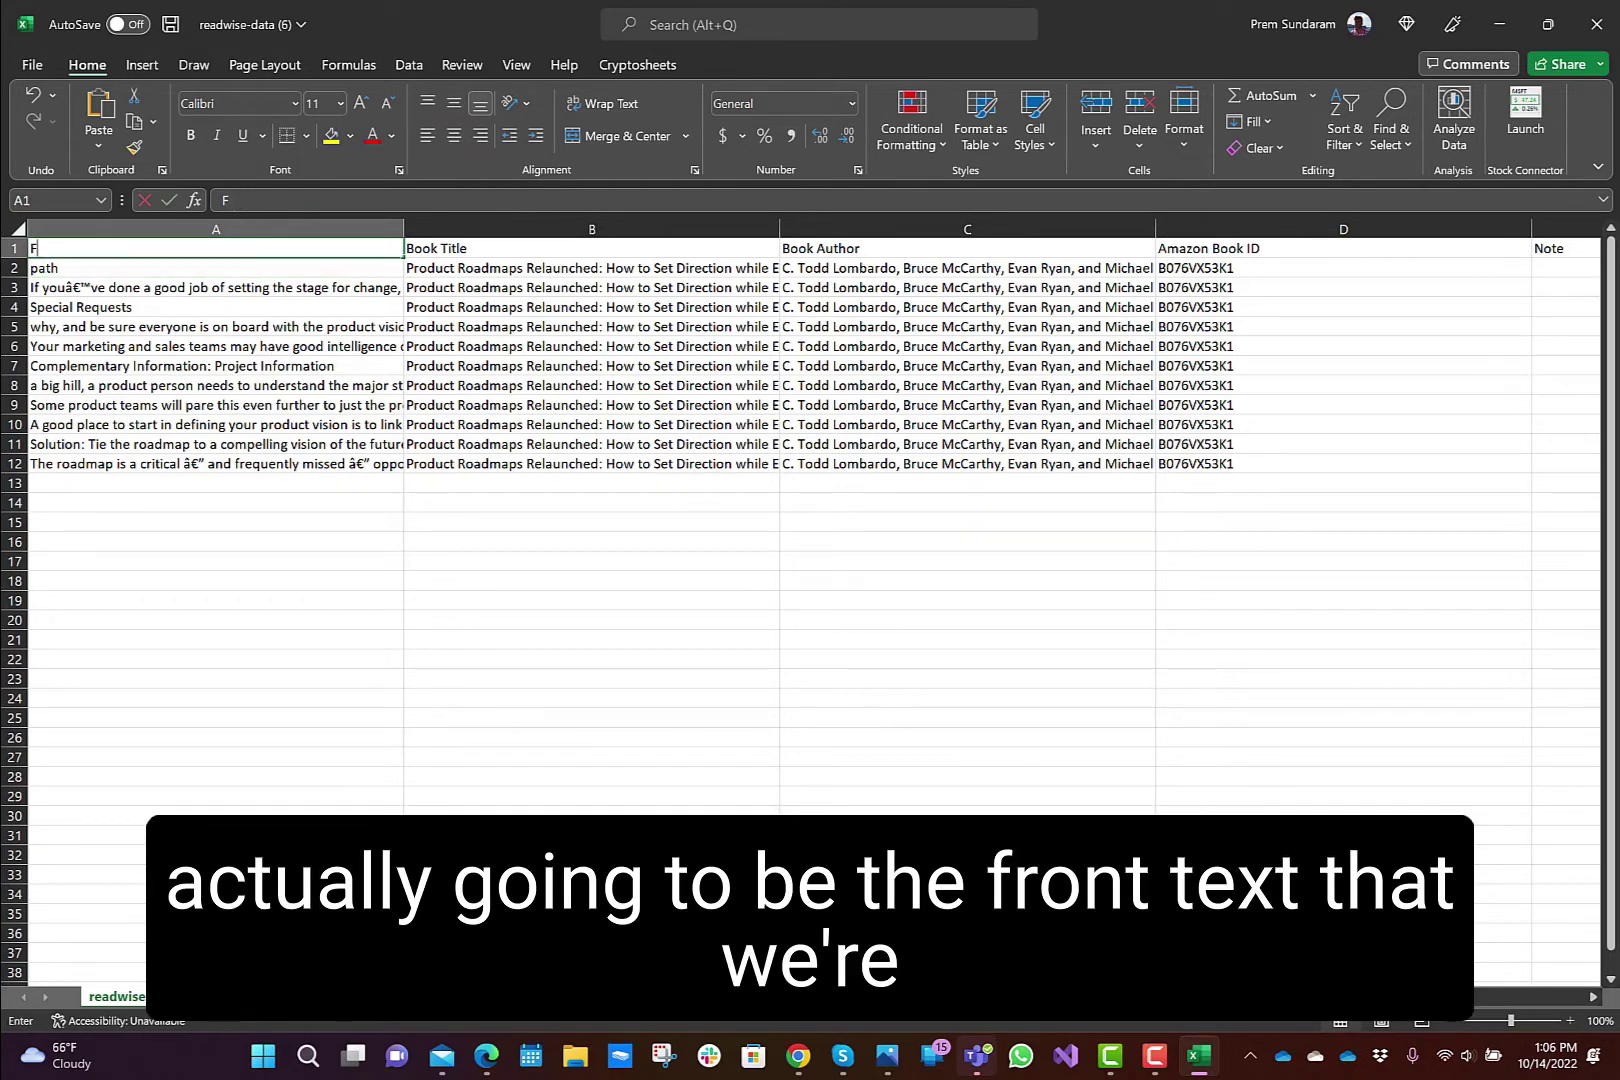
pyautogui.write('ront Text')
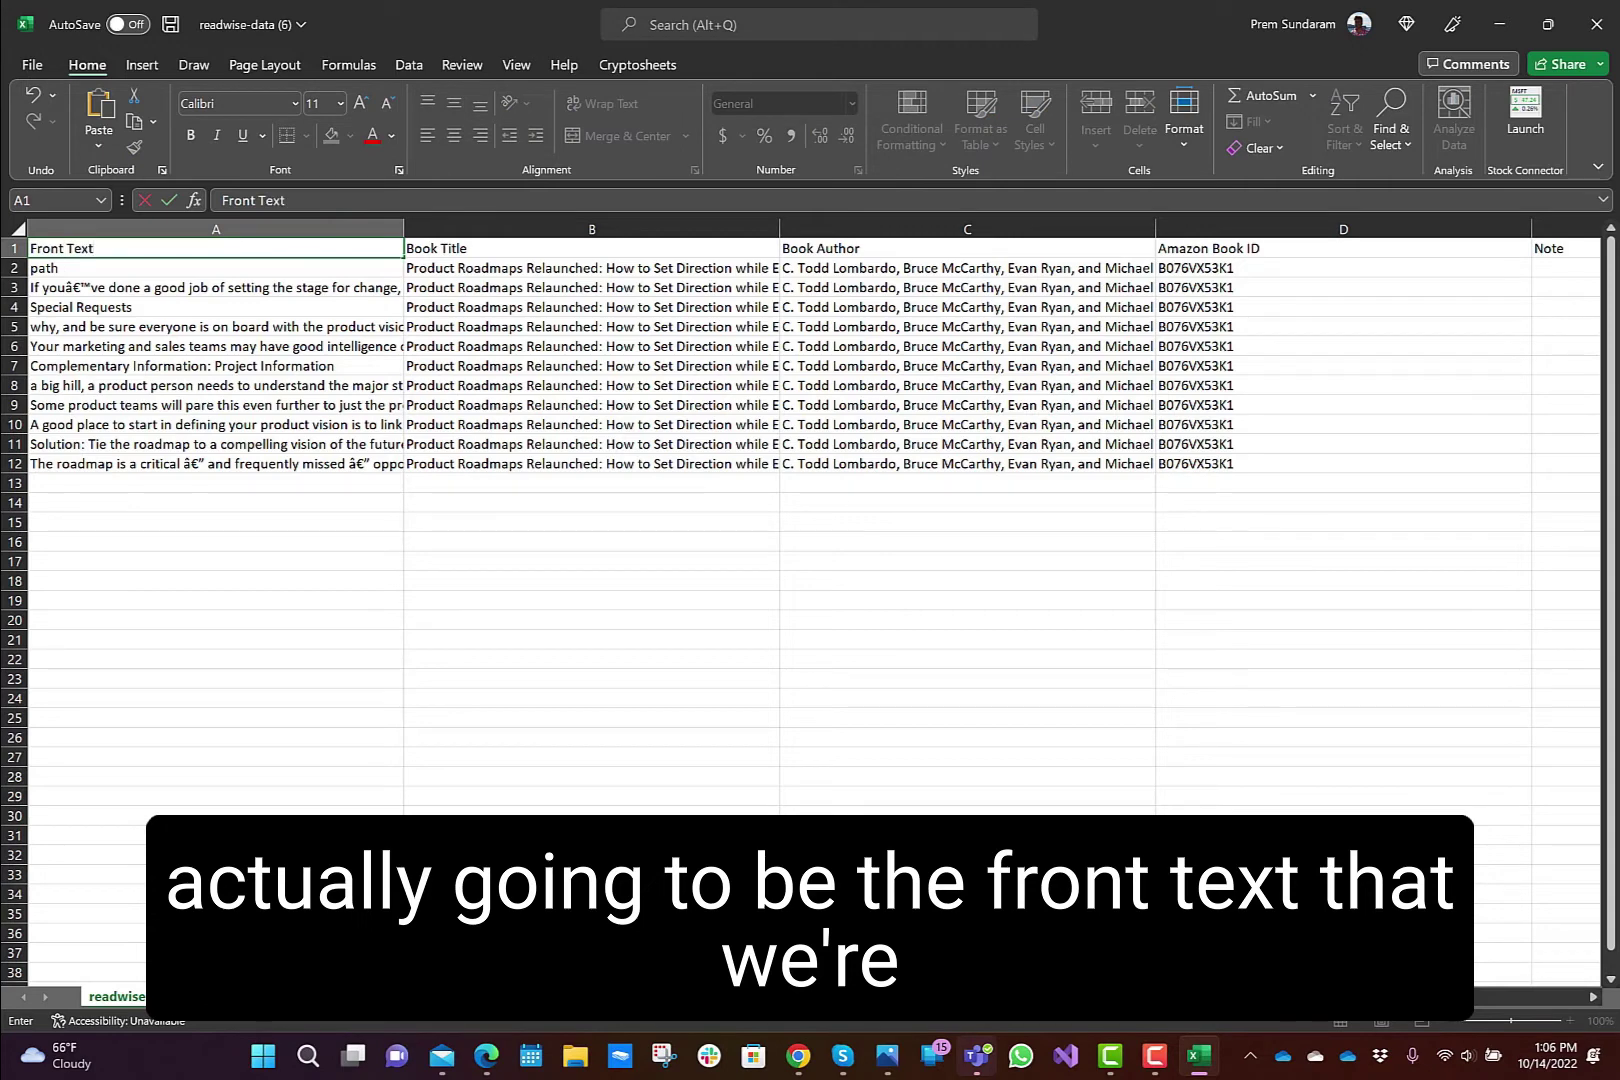
pyautogui.press('Tab')
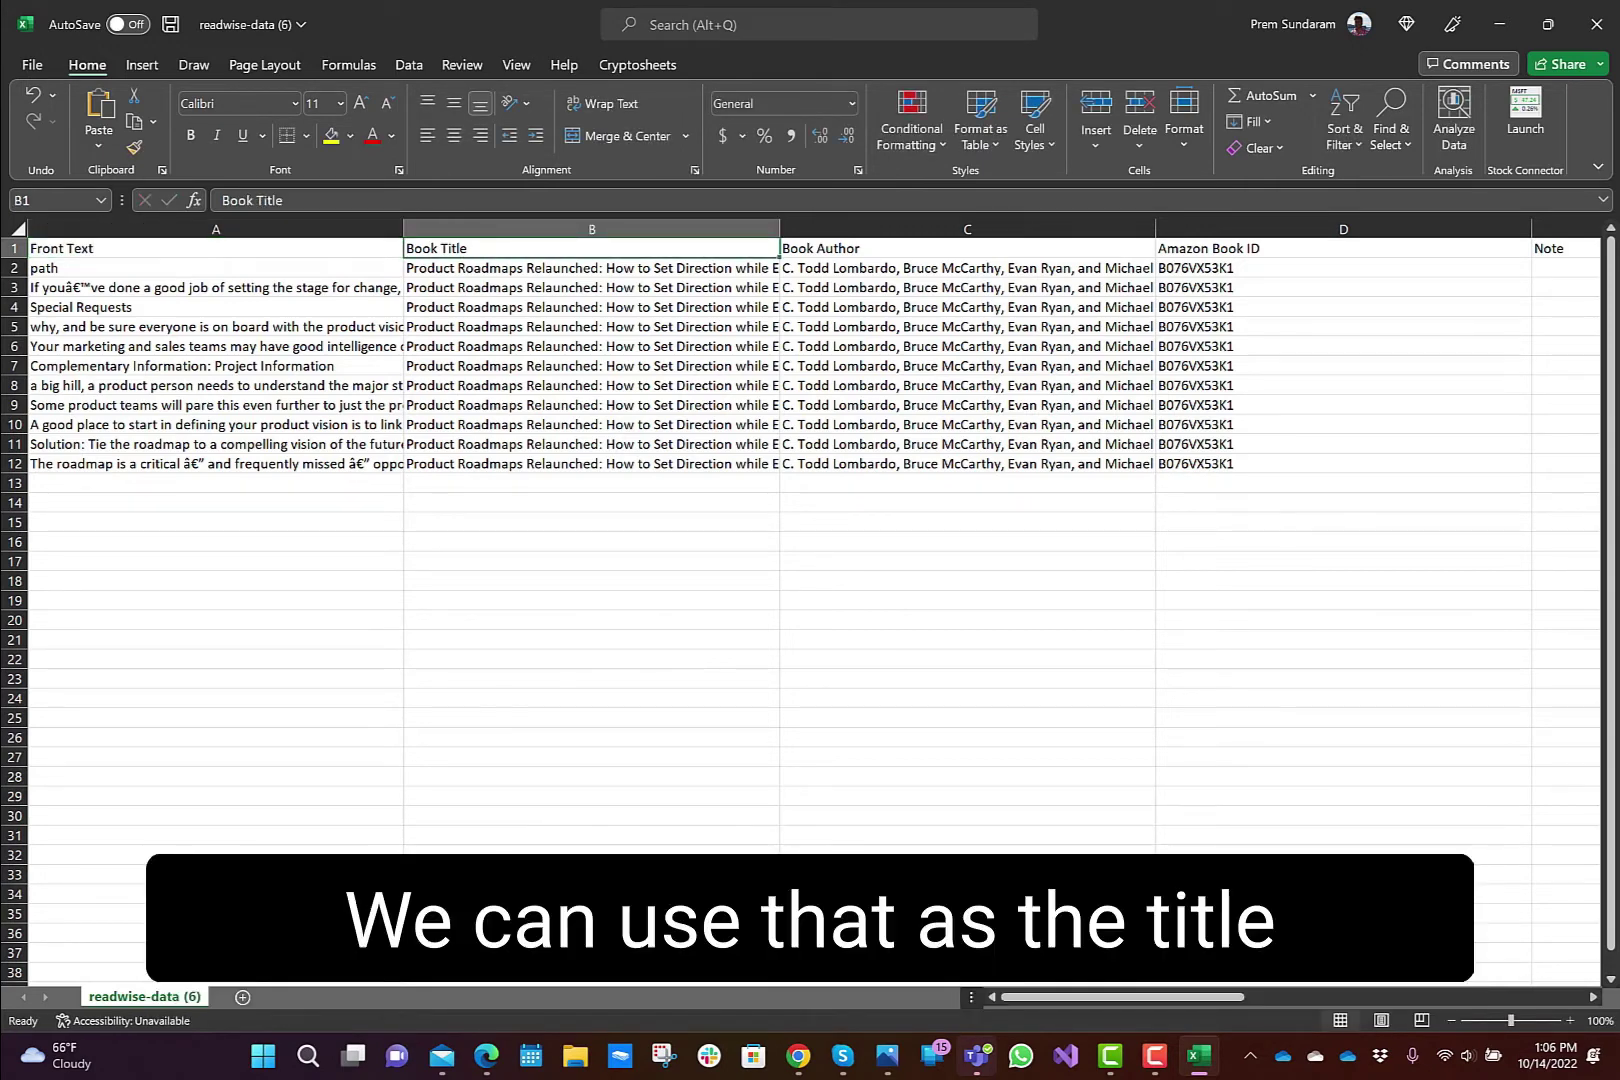
# - Delete the Book Author and Amazon Book ID columns from the sheet
pyautogui.click(591, 268)
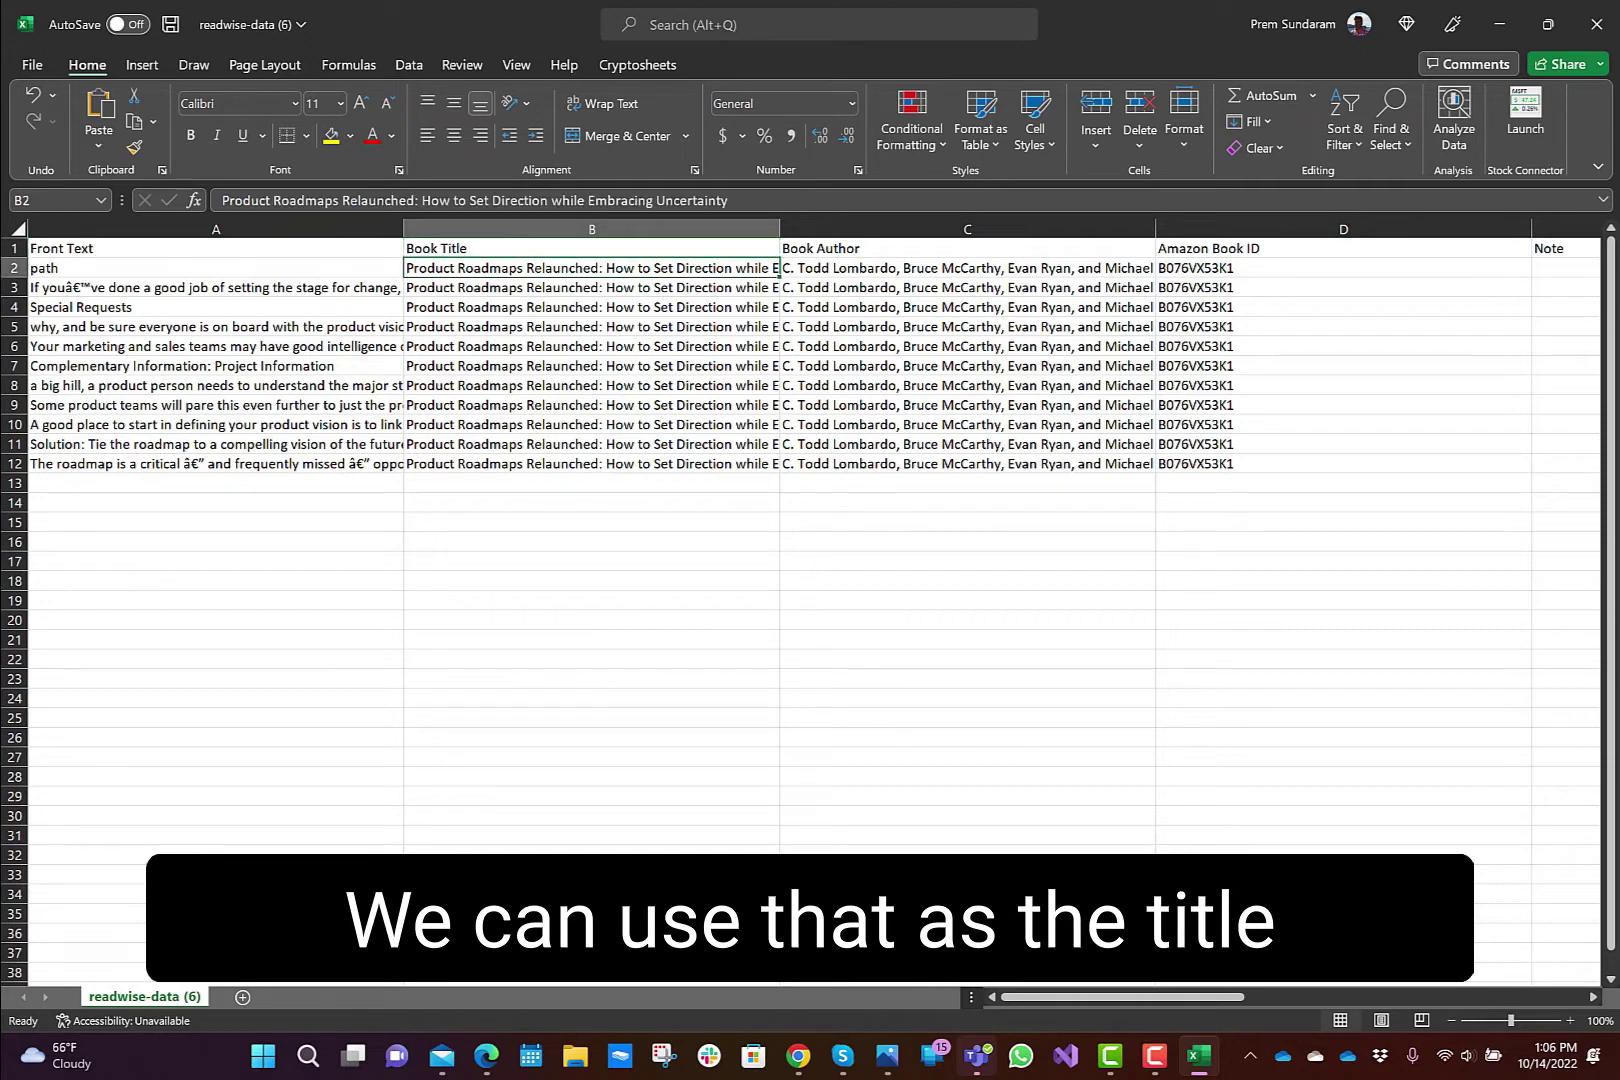
pyautogui.click(967, 268)
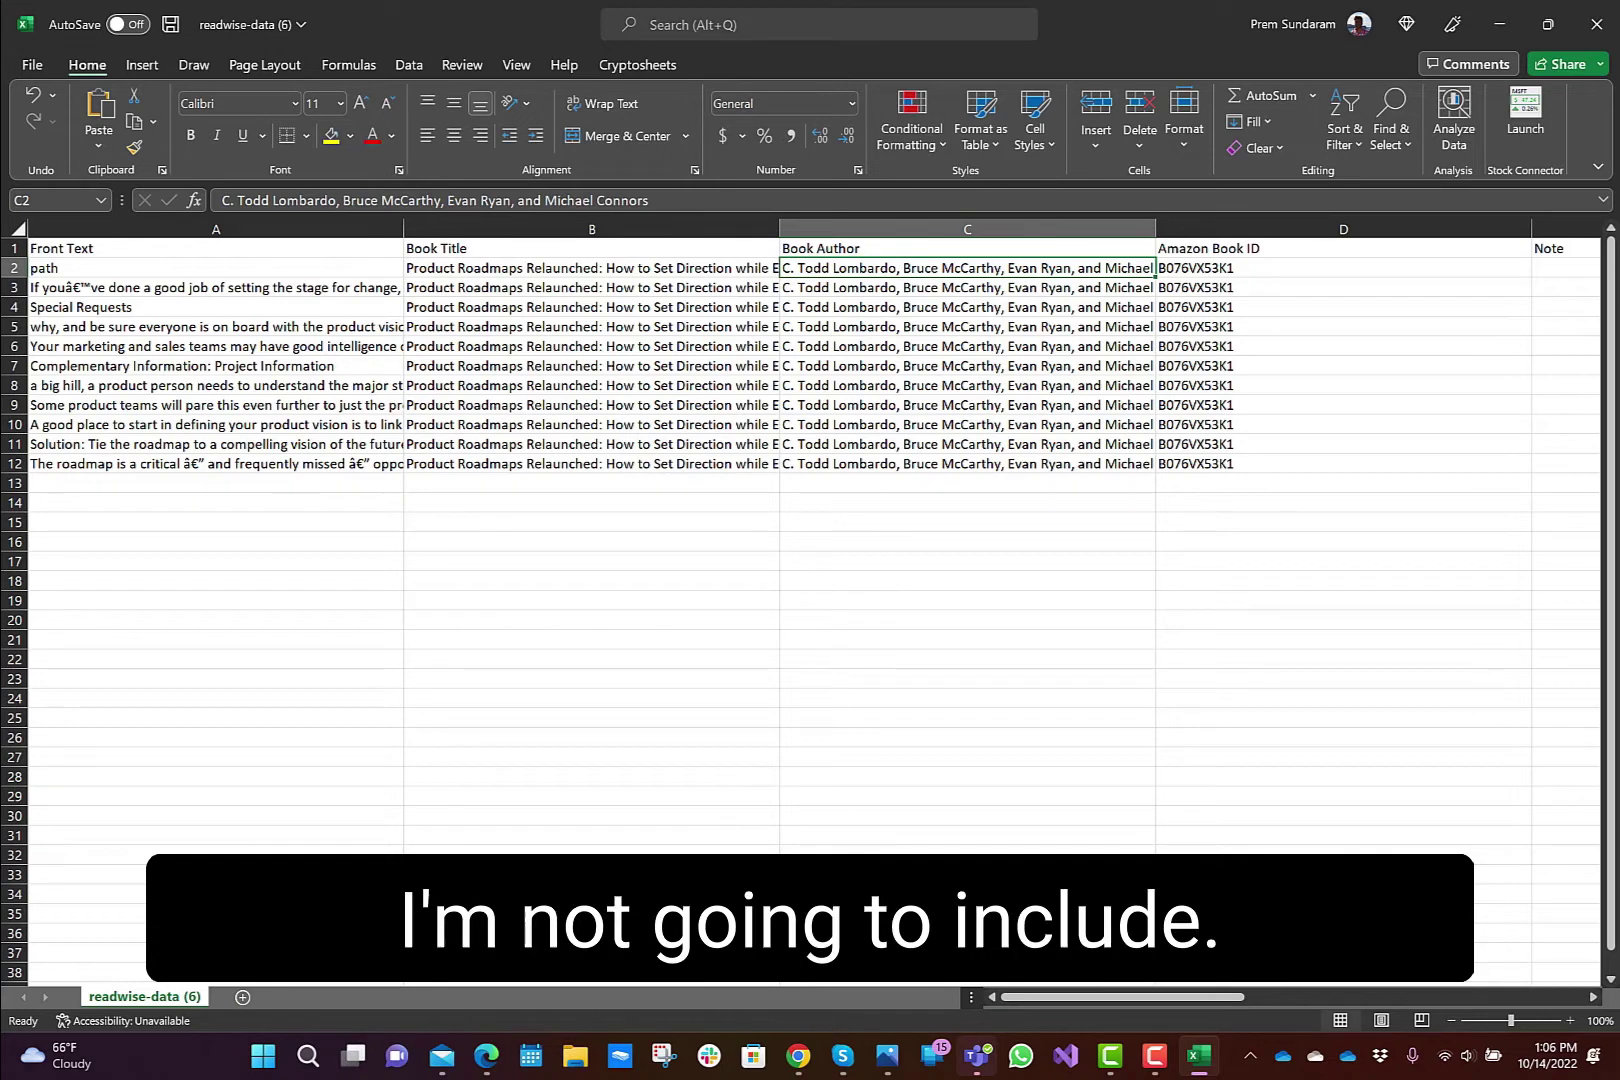
pyautogui.click(967, 248)
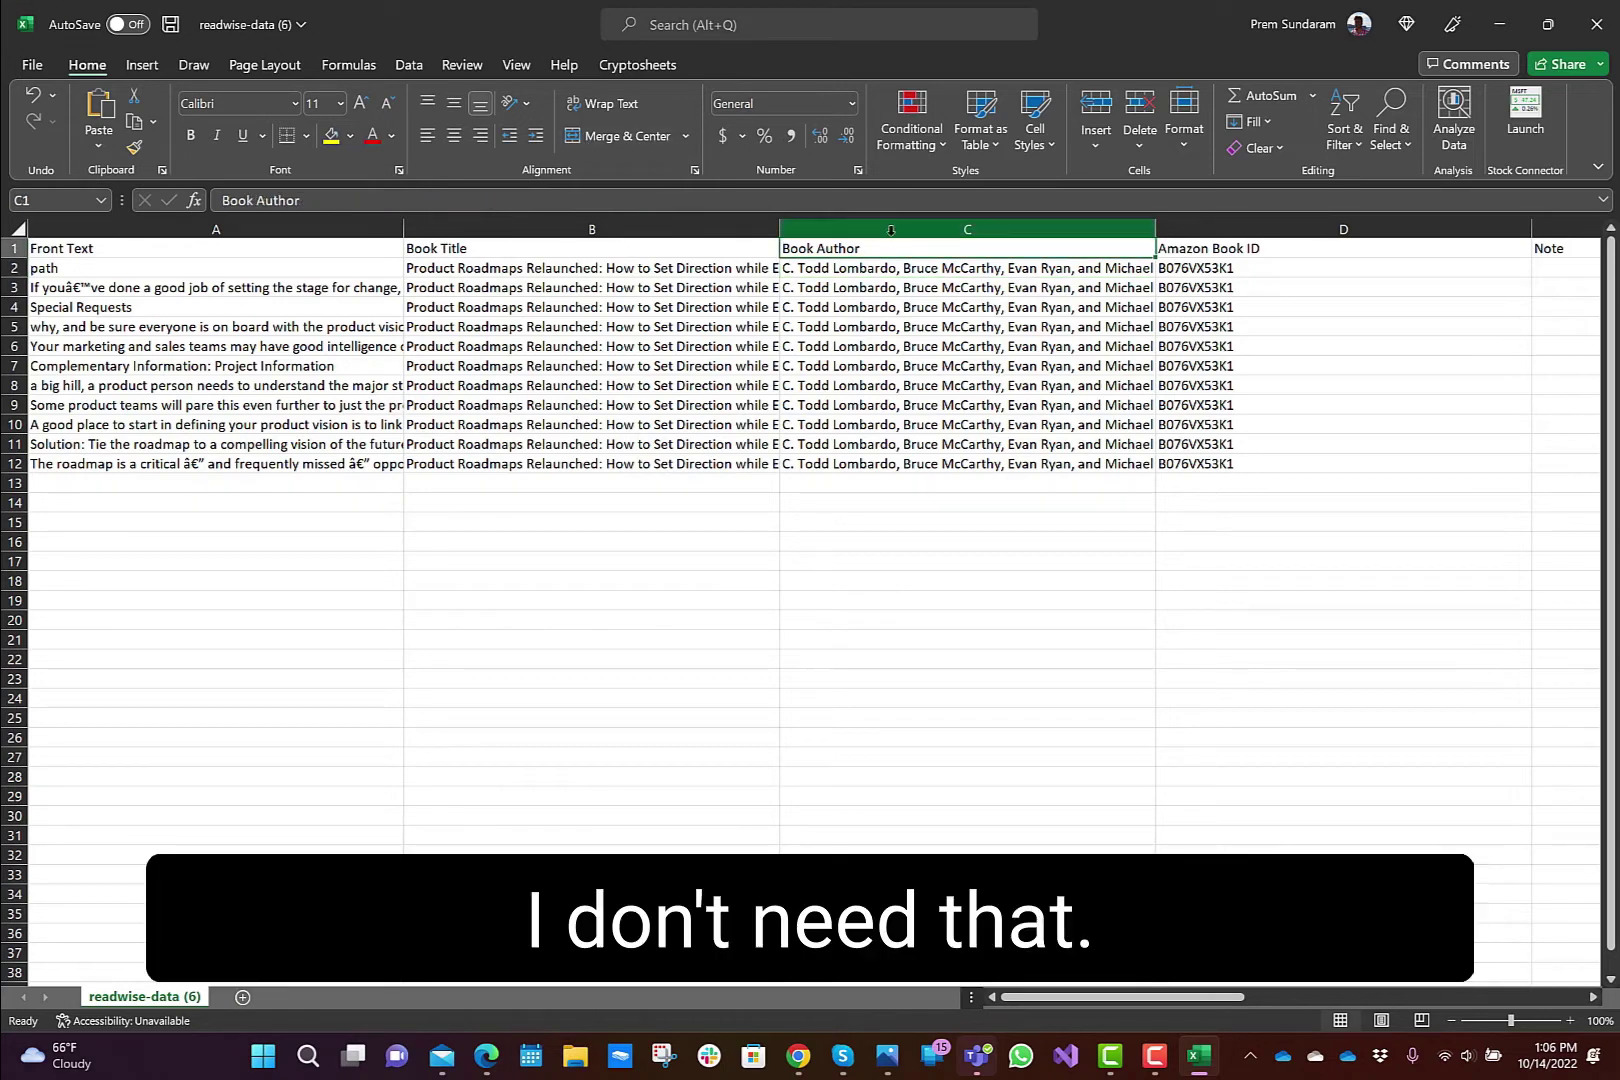
pyautogui.click(889, 229)
pyautogui.rightClick(889, 229)
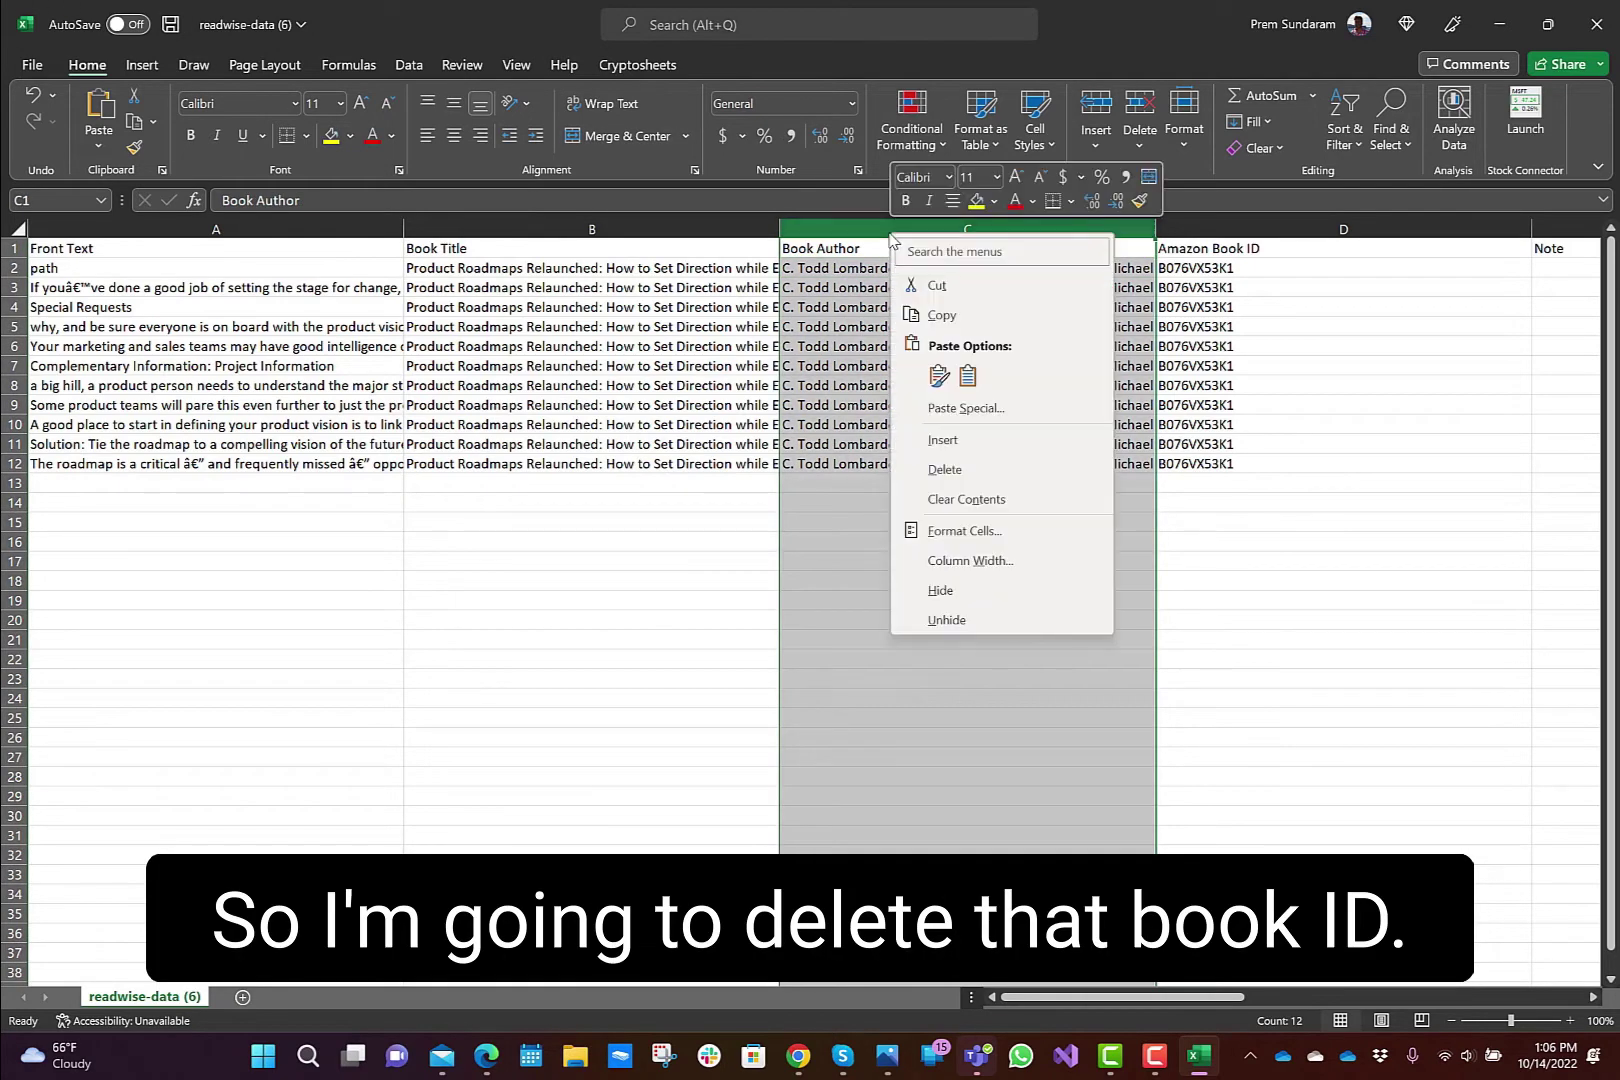
pyautogui.click(944, 469)
pyautogui.rightClick(905, 228)
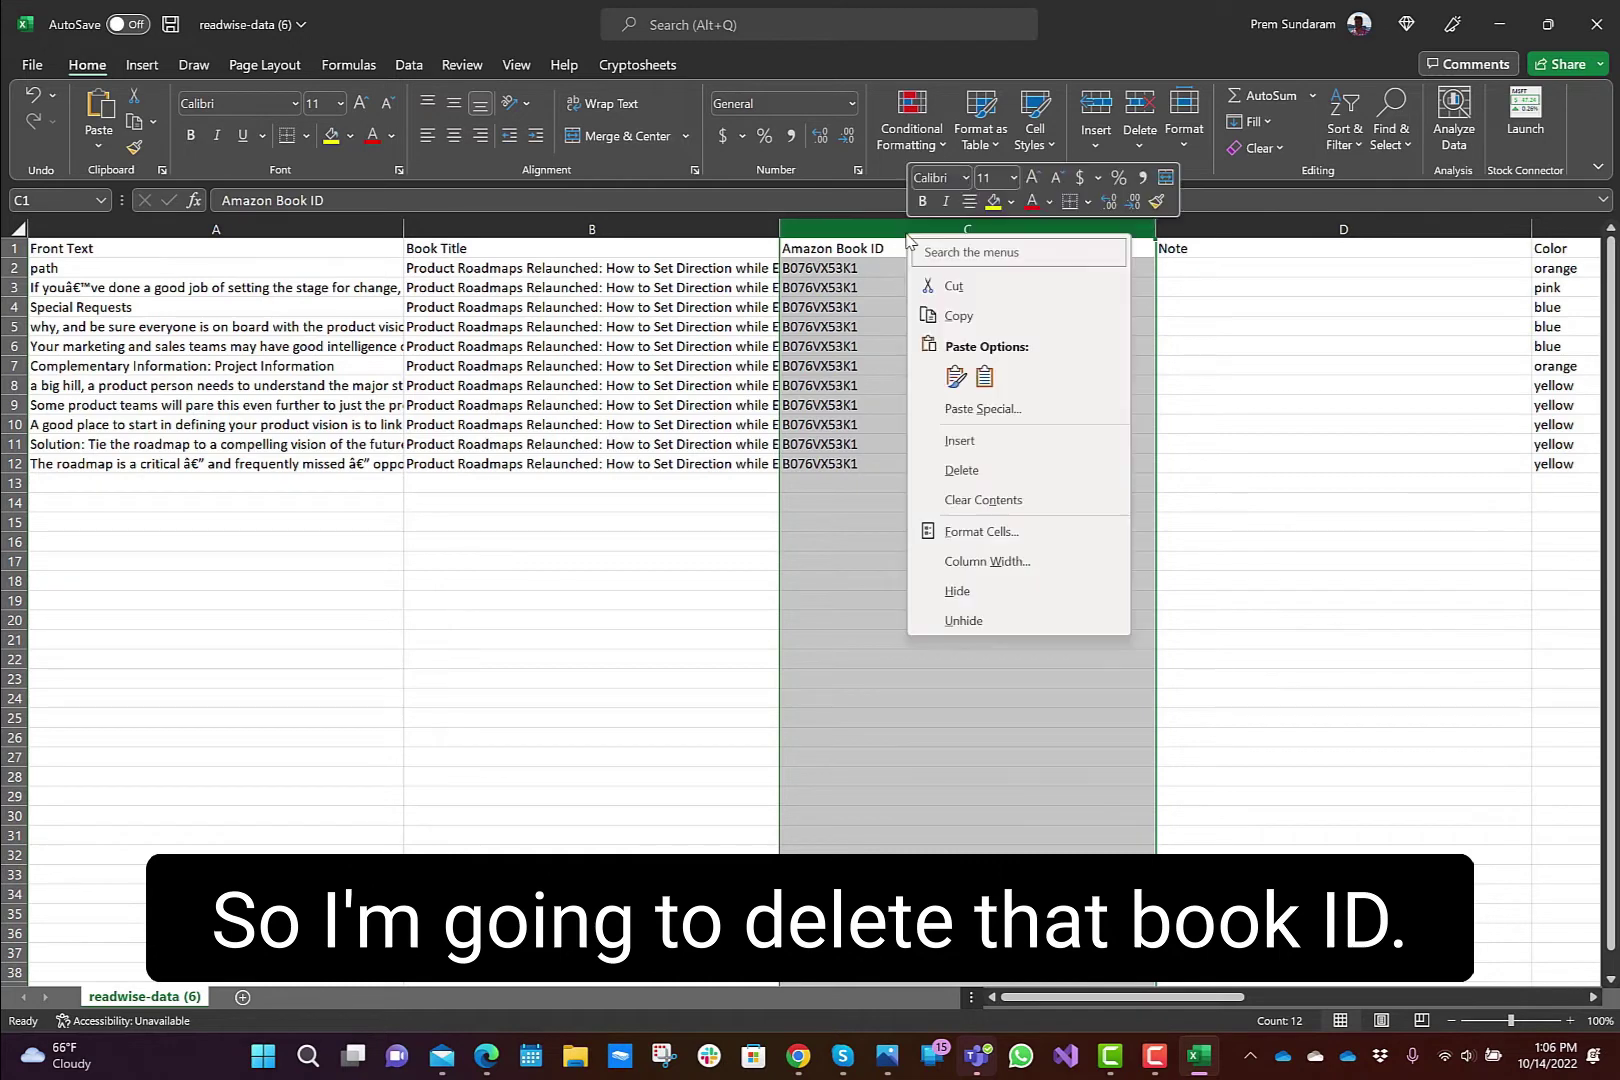
pyautogui.click(960, 469)
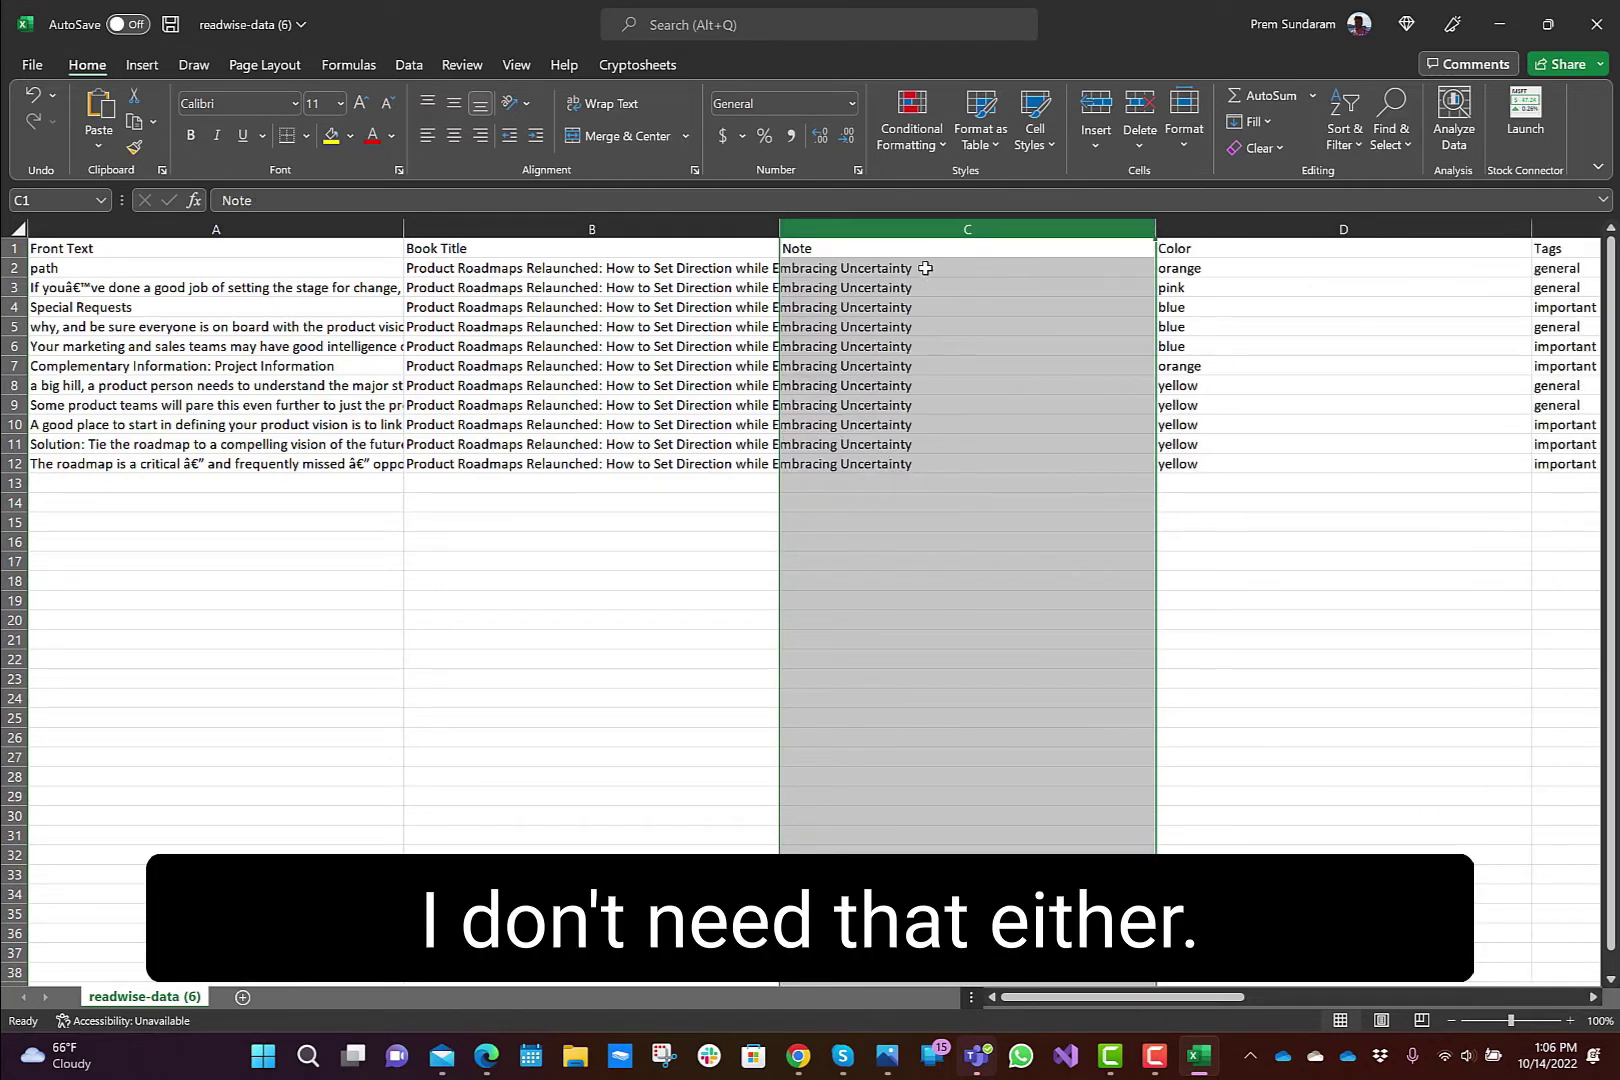
# - Apply Wrap Text to all cells in the sheet
pyautogui.click(15, 228)
pyautogui.click(613, 108)
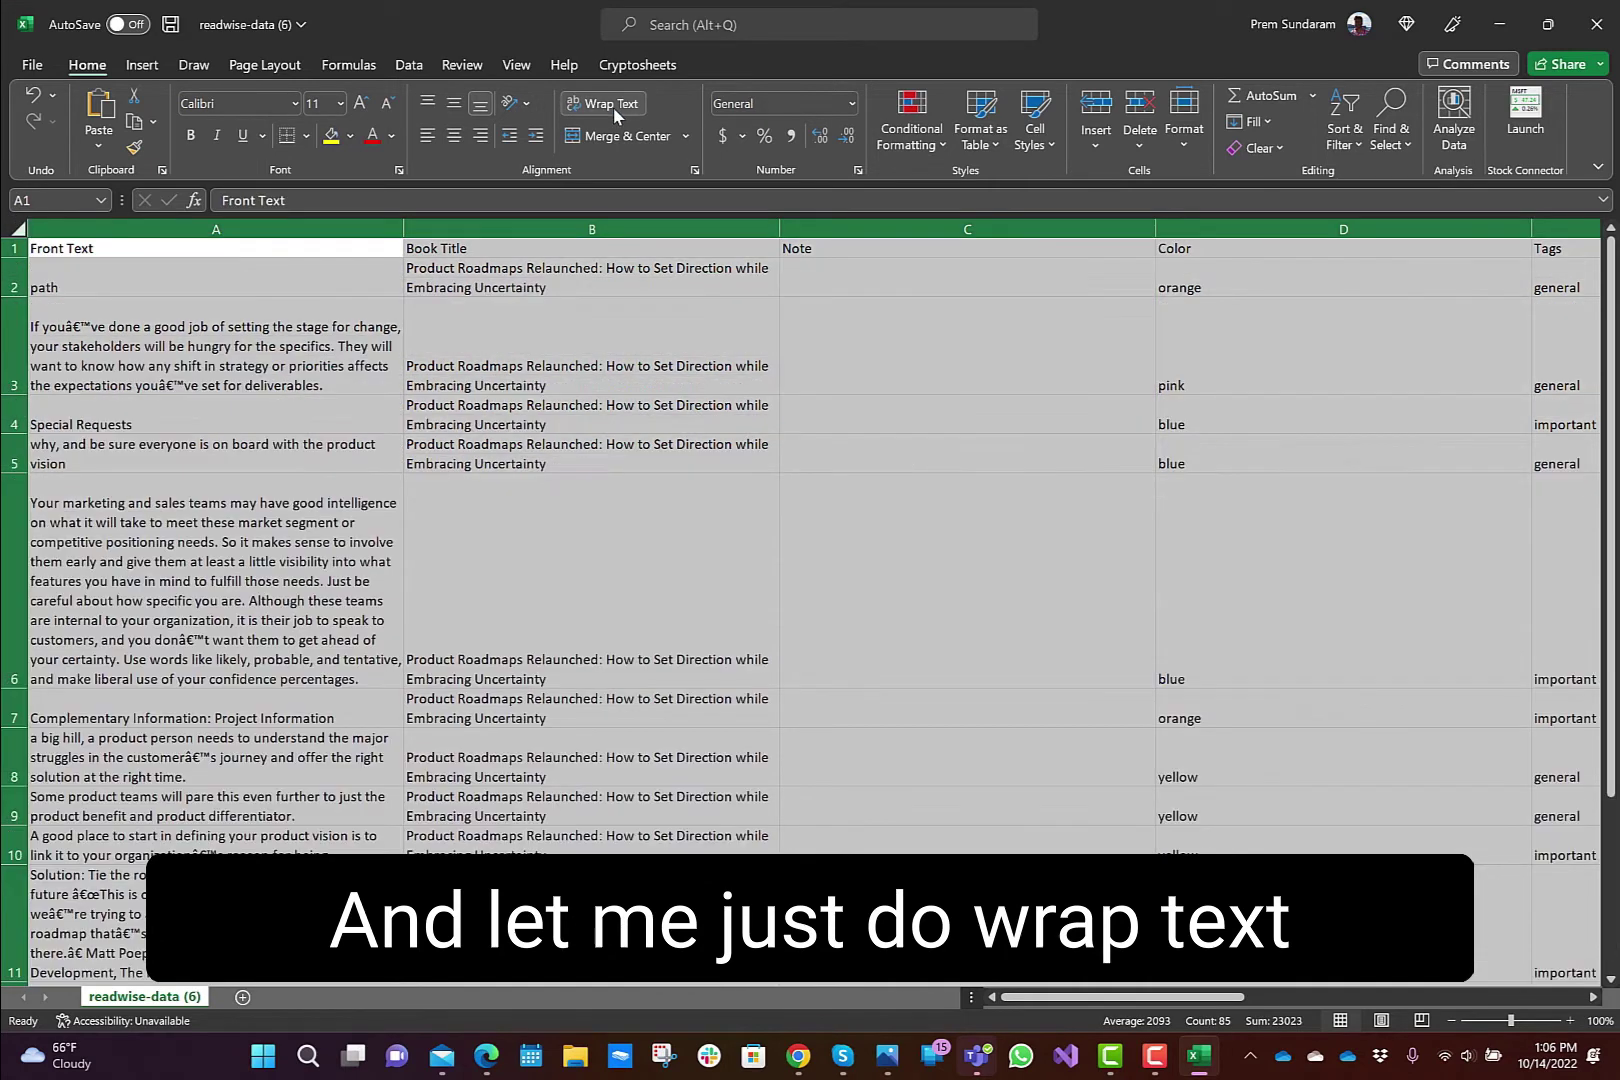
pyautogui.click(1041, 418)
pyautogui.click(1041, 418)
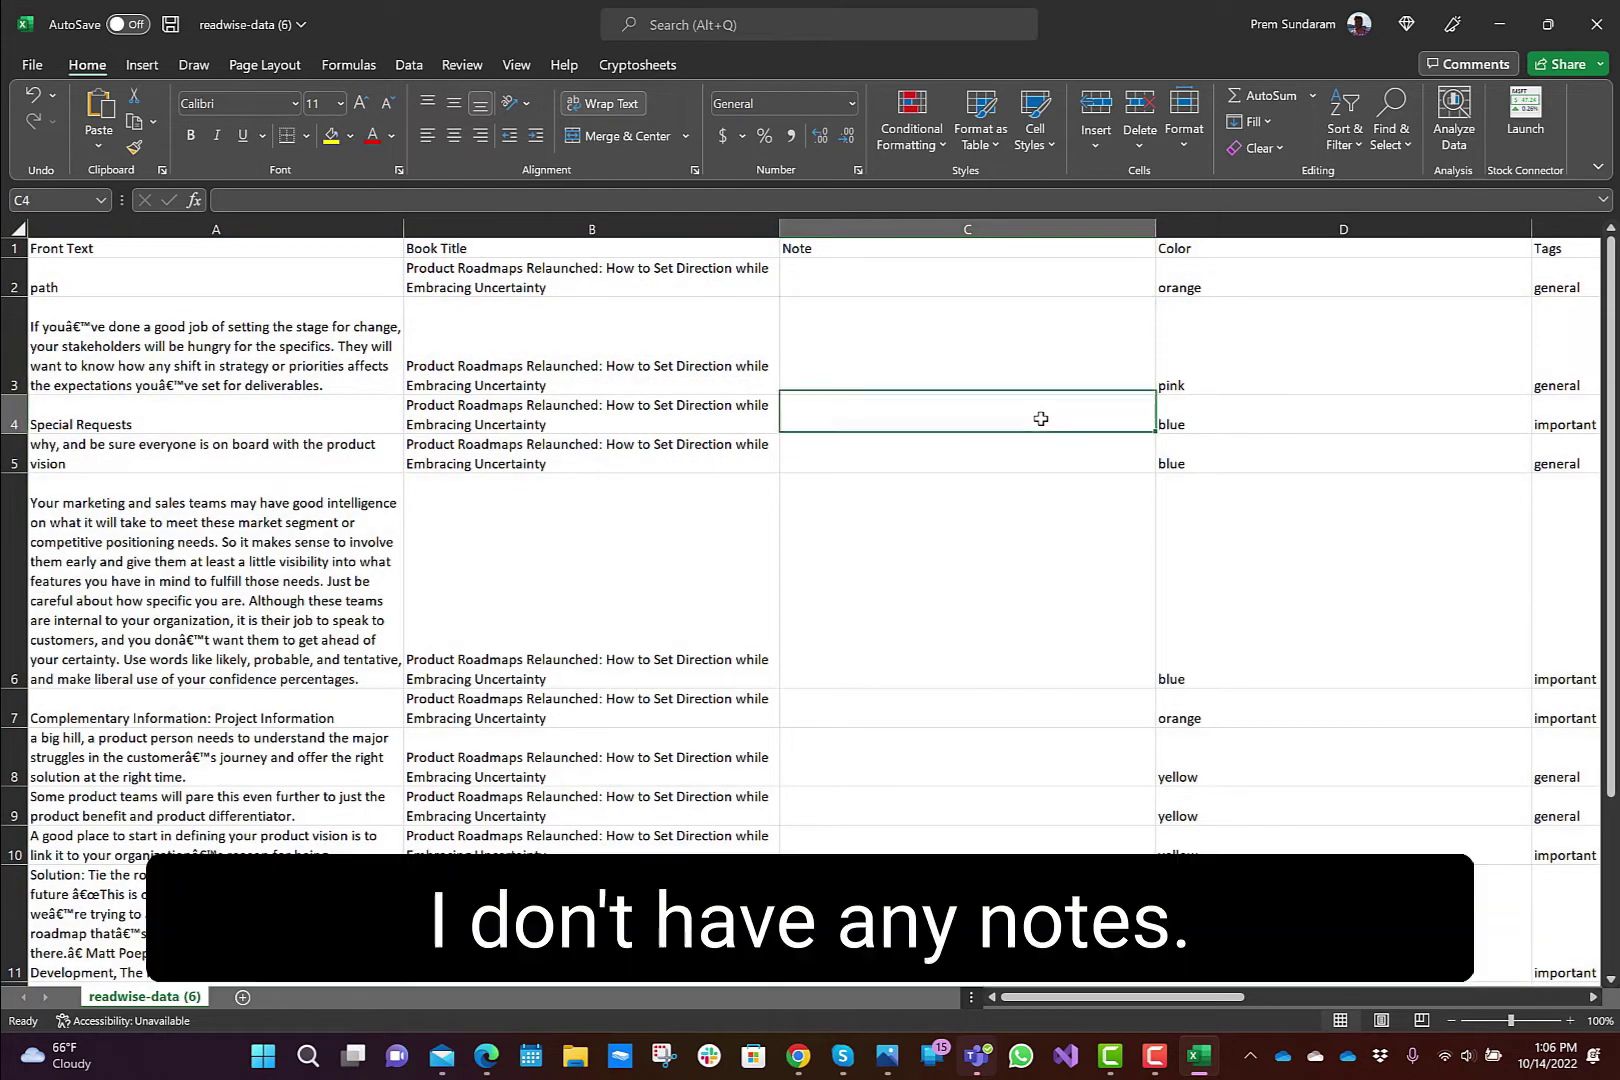
pyautogui.click(955, 227)
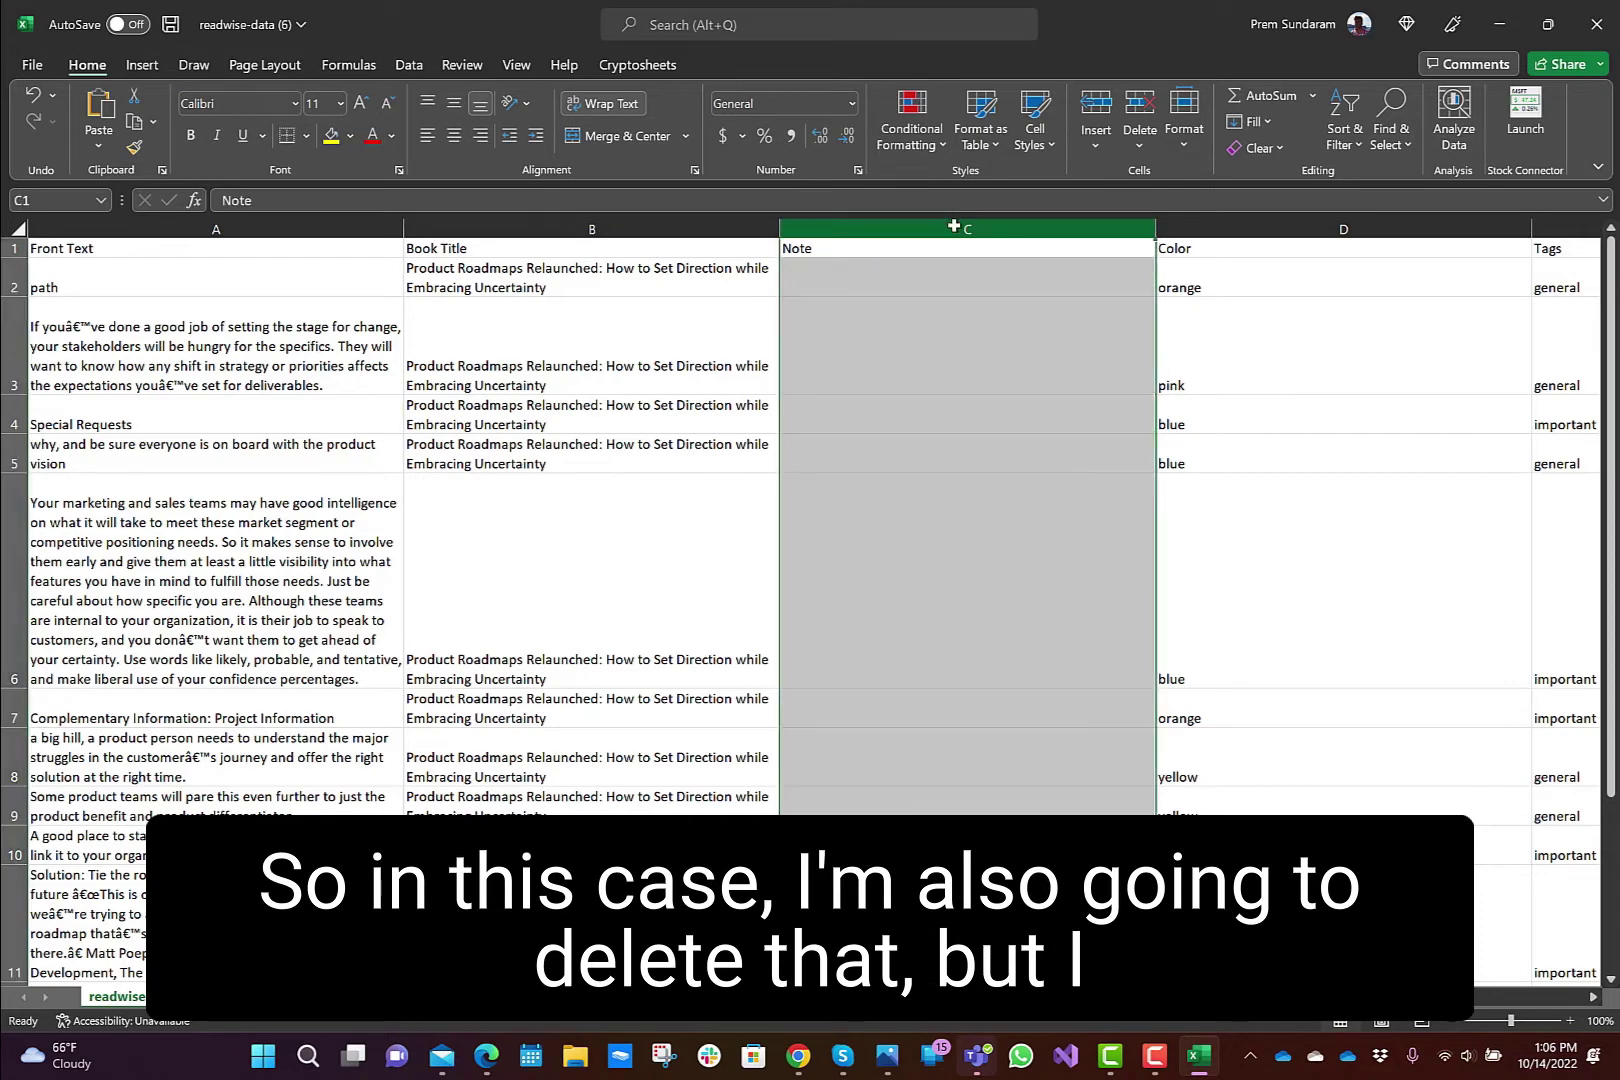
pyautogui.rightClick(953, 227)
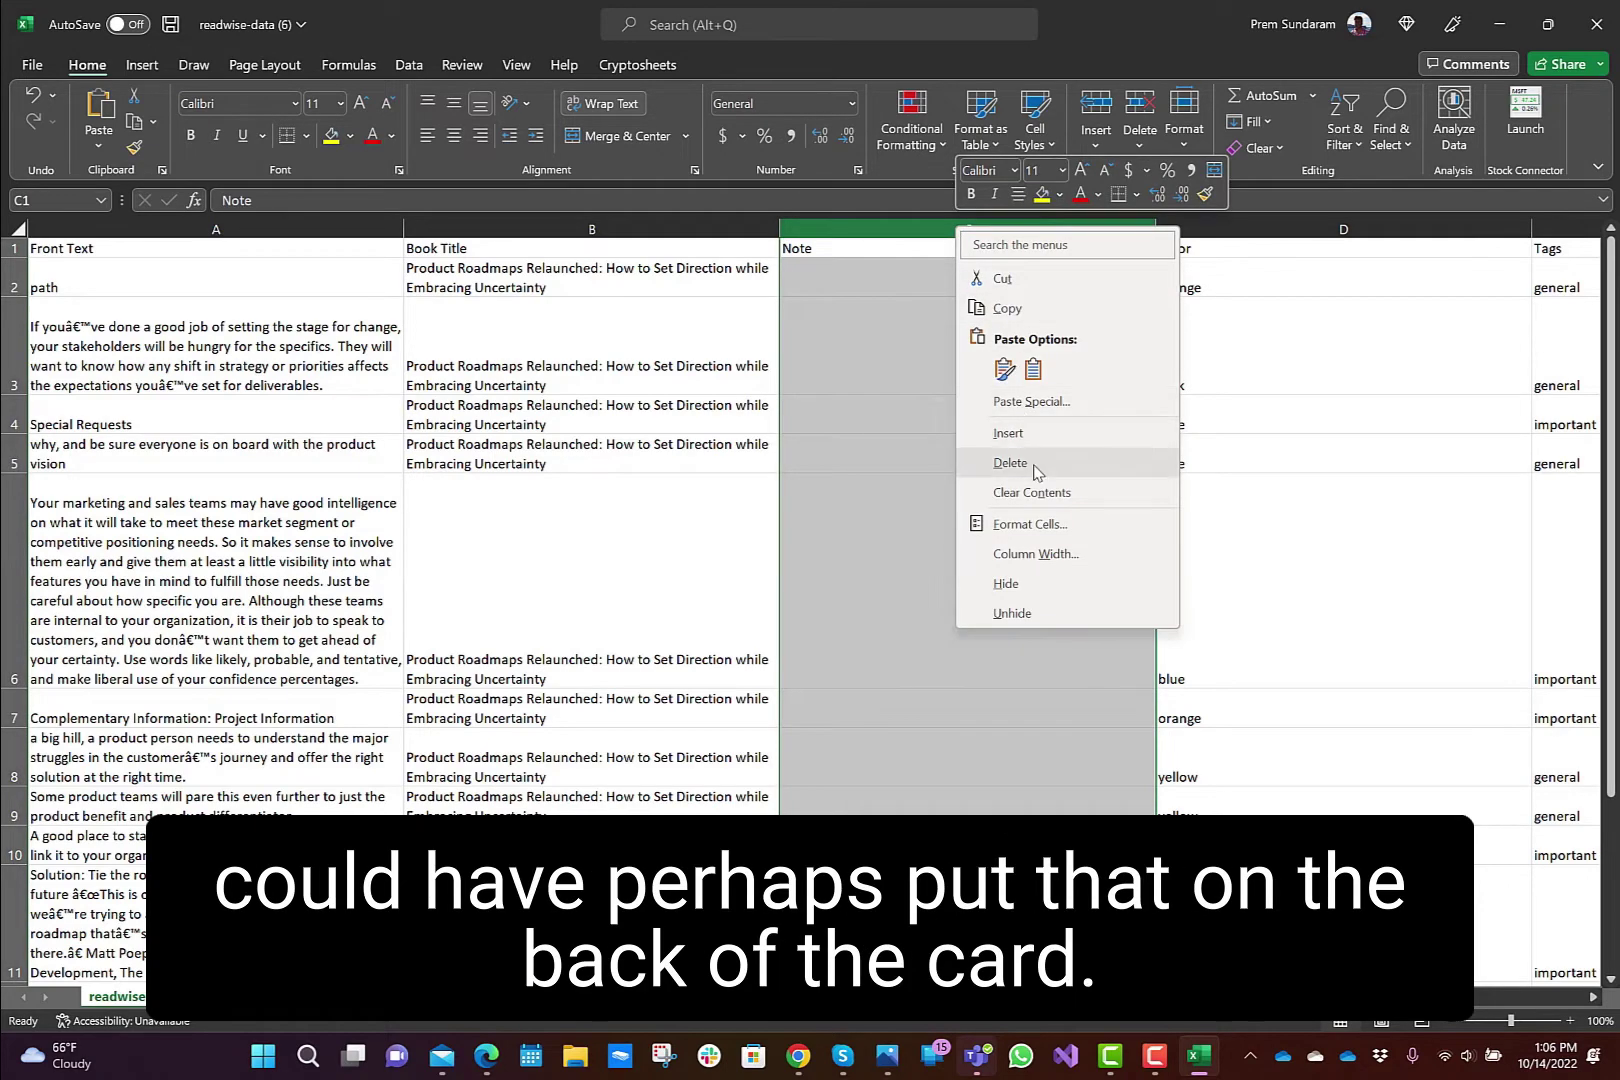
pyautogui.press('Escape')
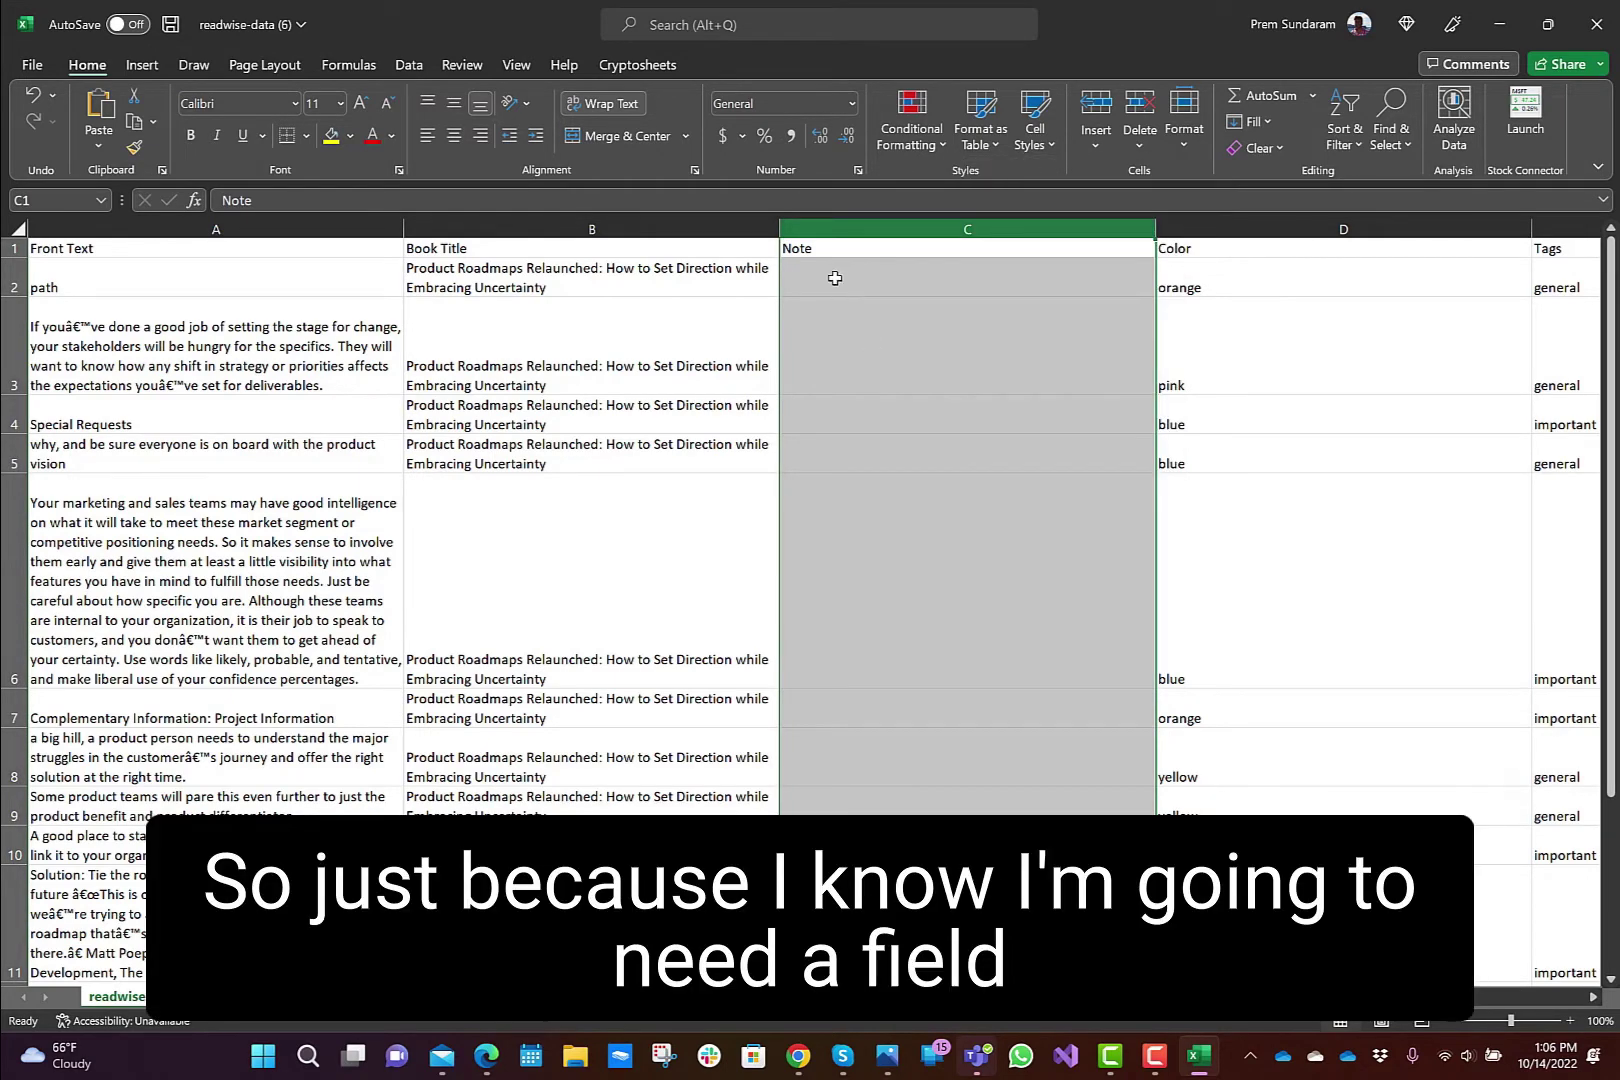
# - Rename the Note header in cell C1 to "Back"
pyautogui.click(822, 254)
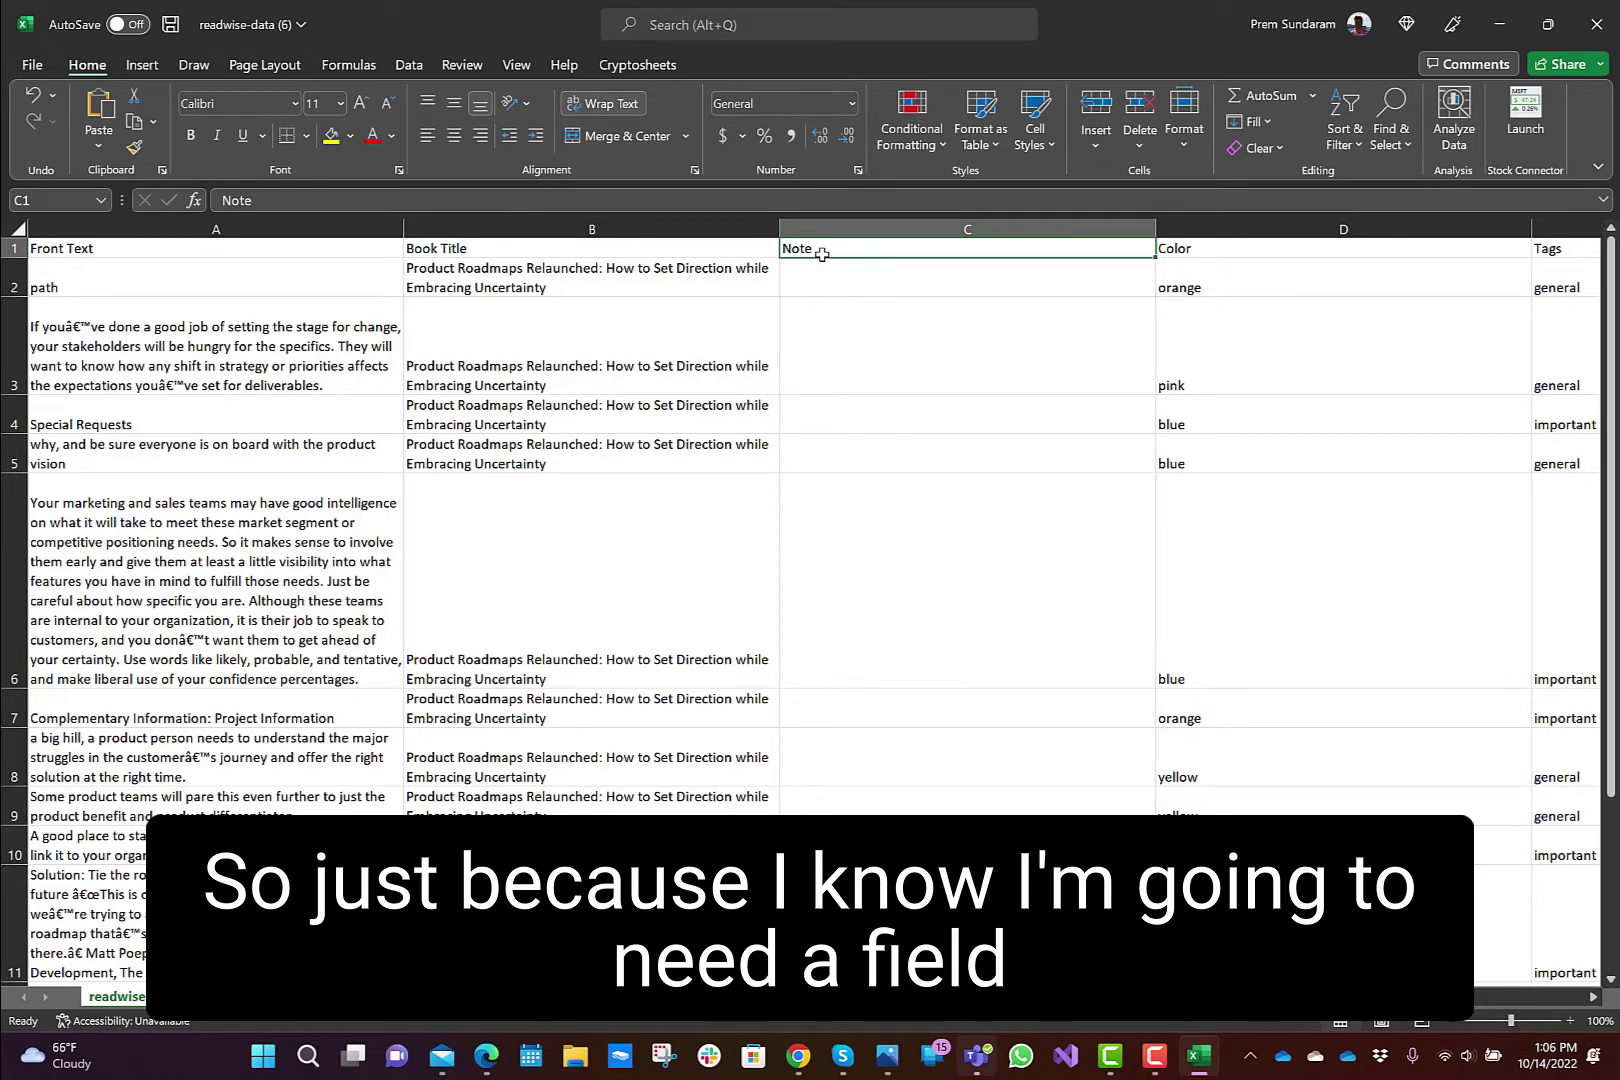
pyautogui.write('Back')
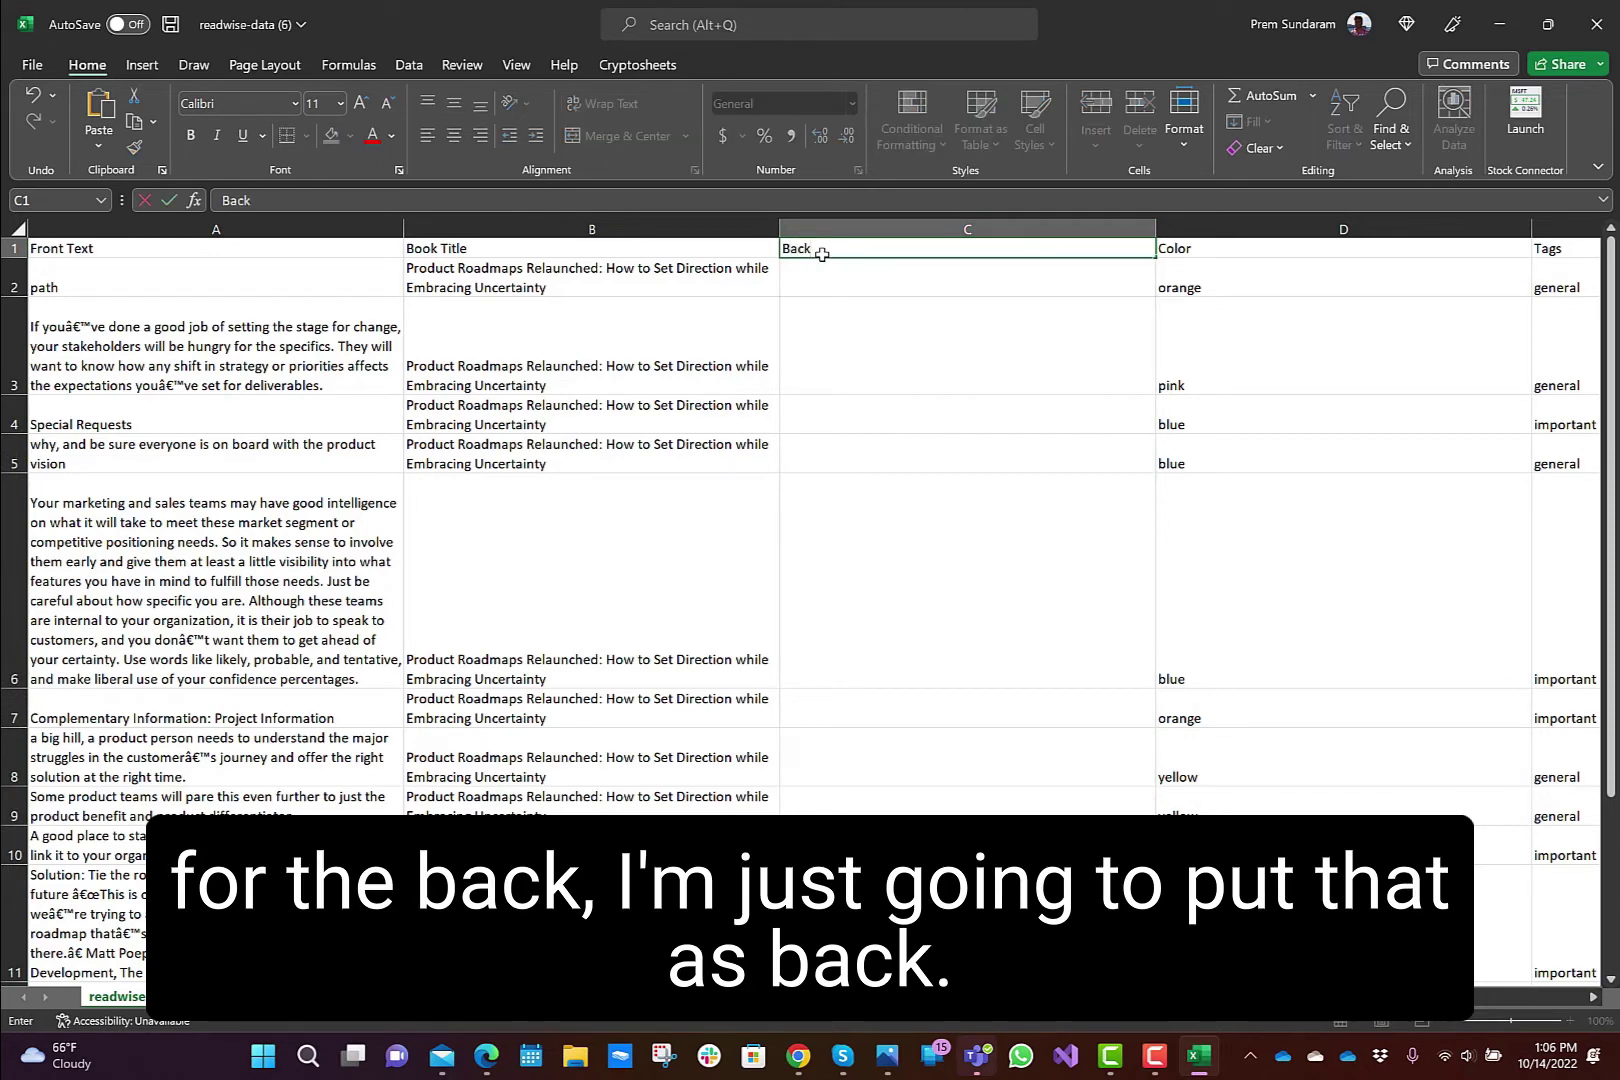
pyautogui.press('Home')
pyautogui.press('Right')
pyautogui.press('Right')
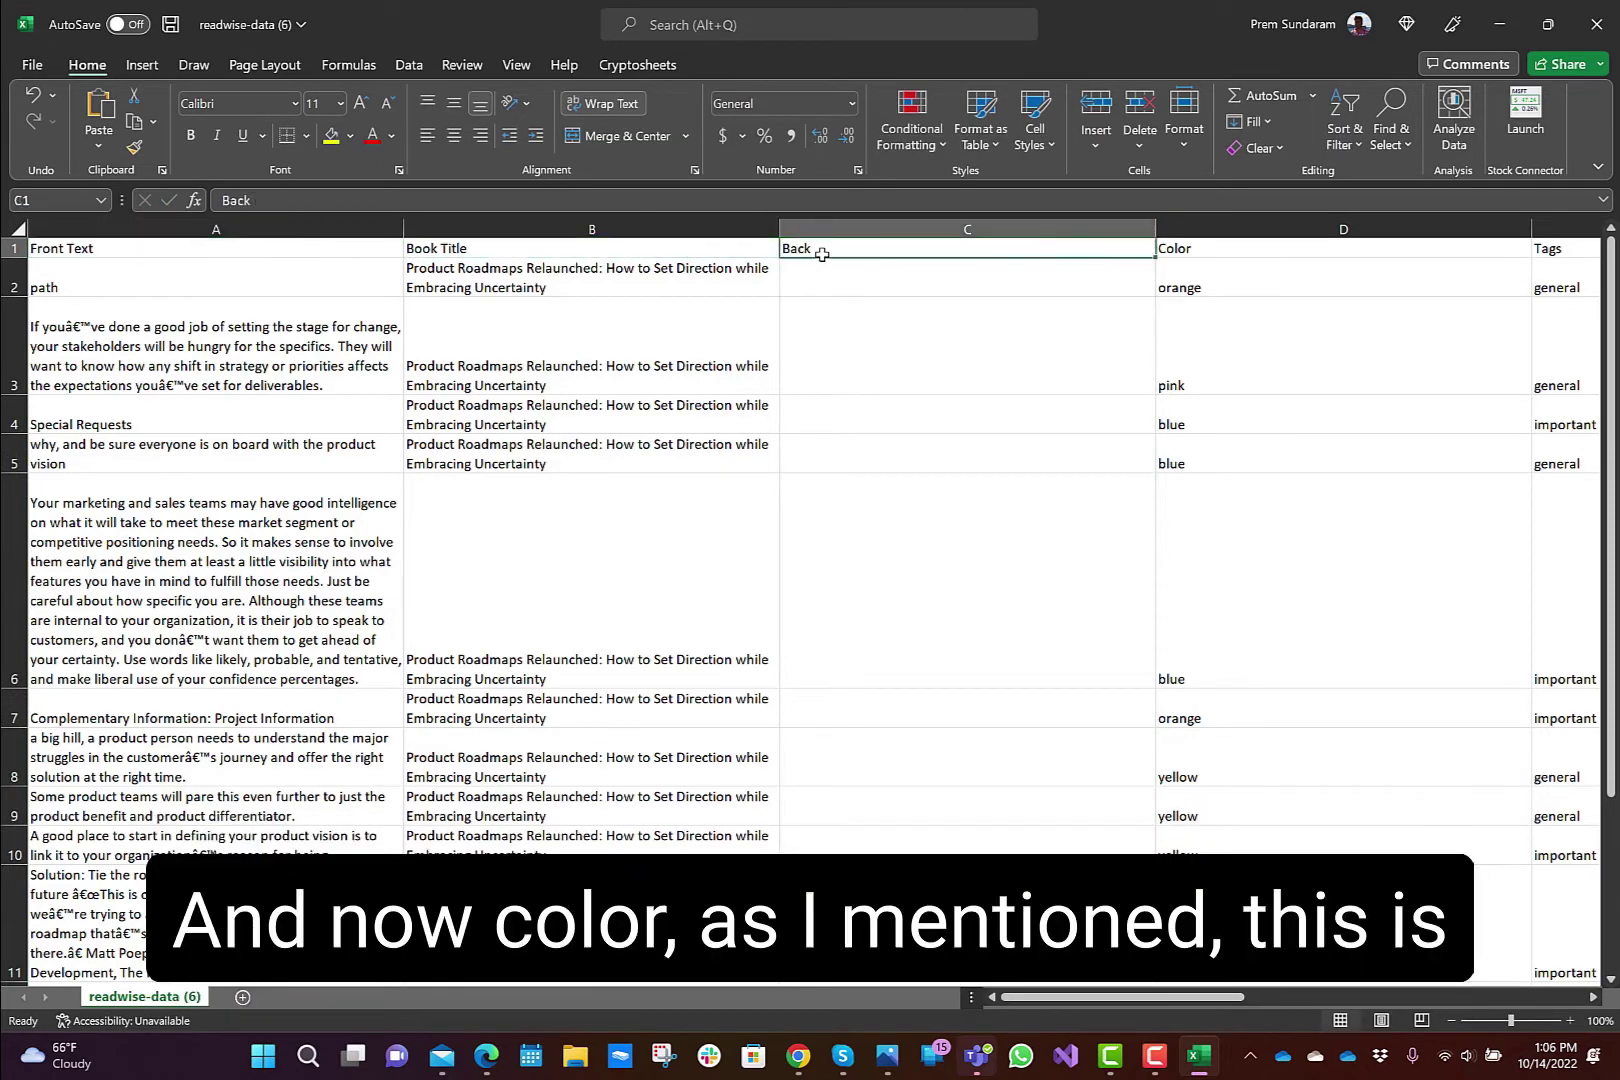
# - Rename the Color header in cell D1 to "Group"
pyautogui.press('Right')
pyautogui.hscroll(2, 822, 254)
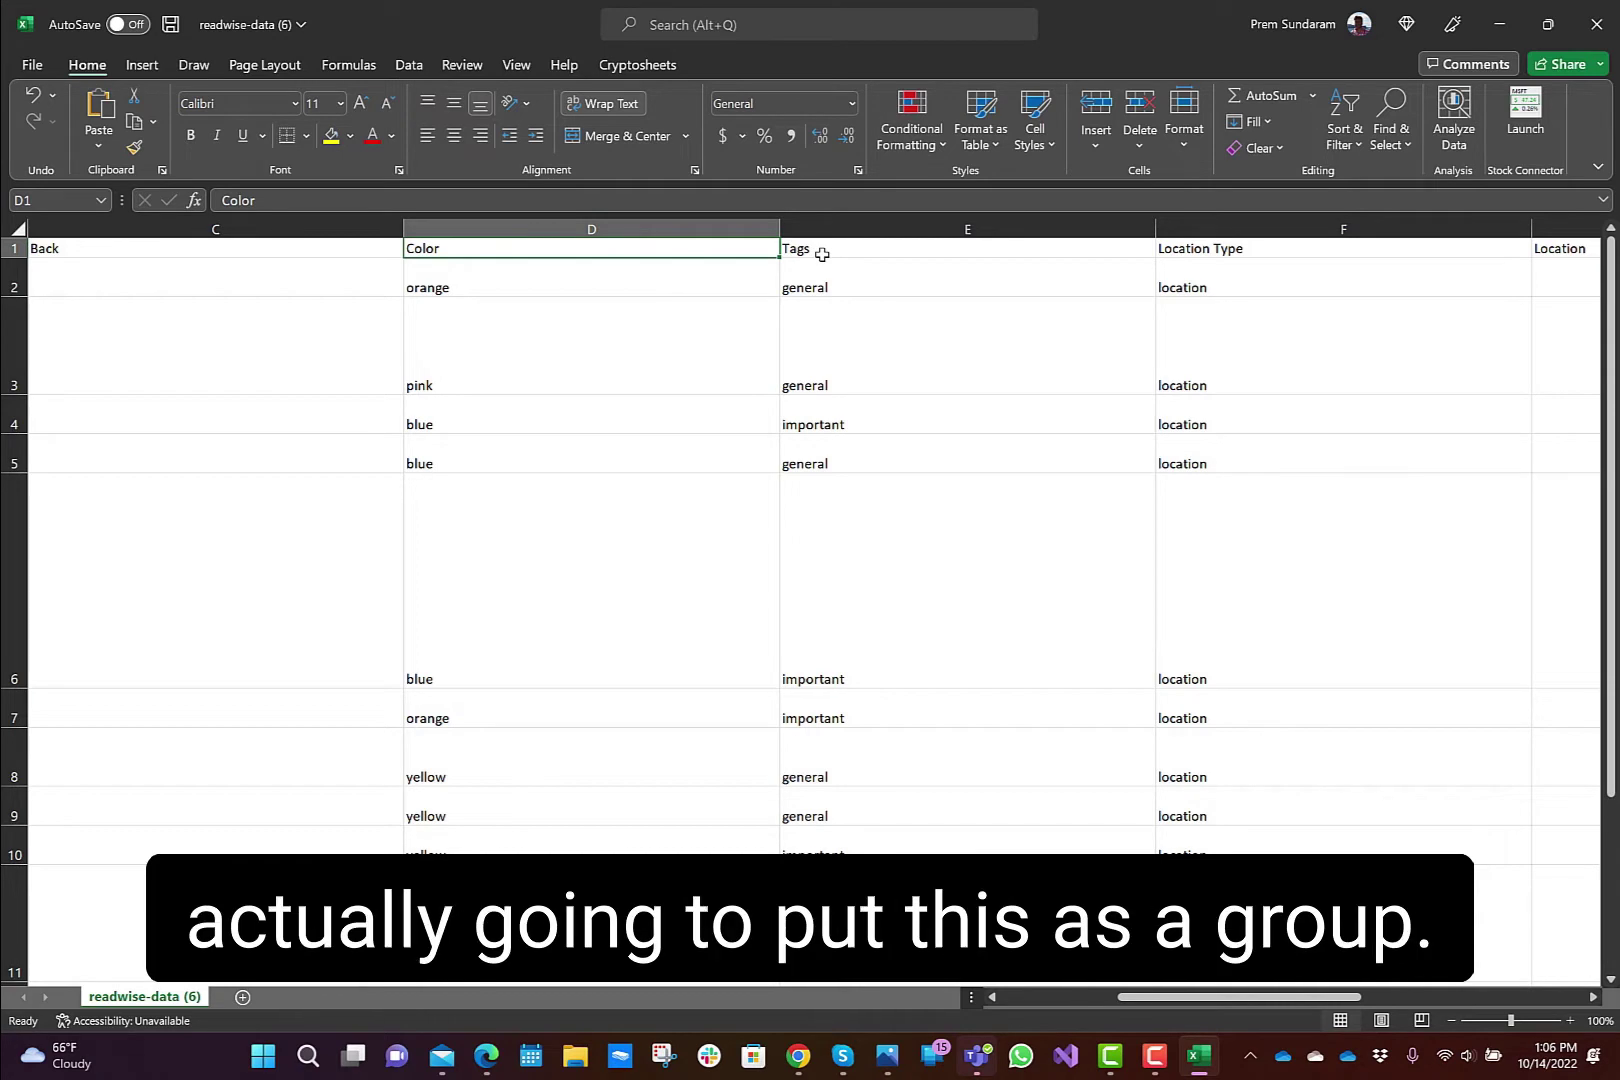
pyautogui.write('Group')
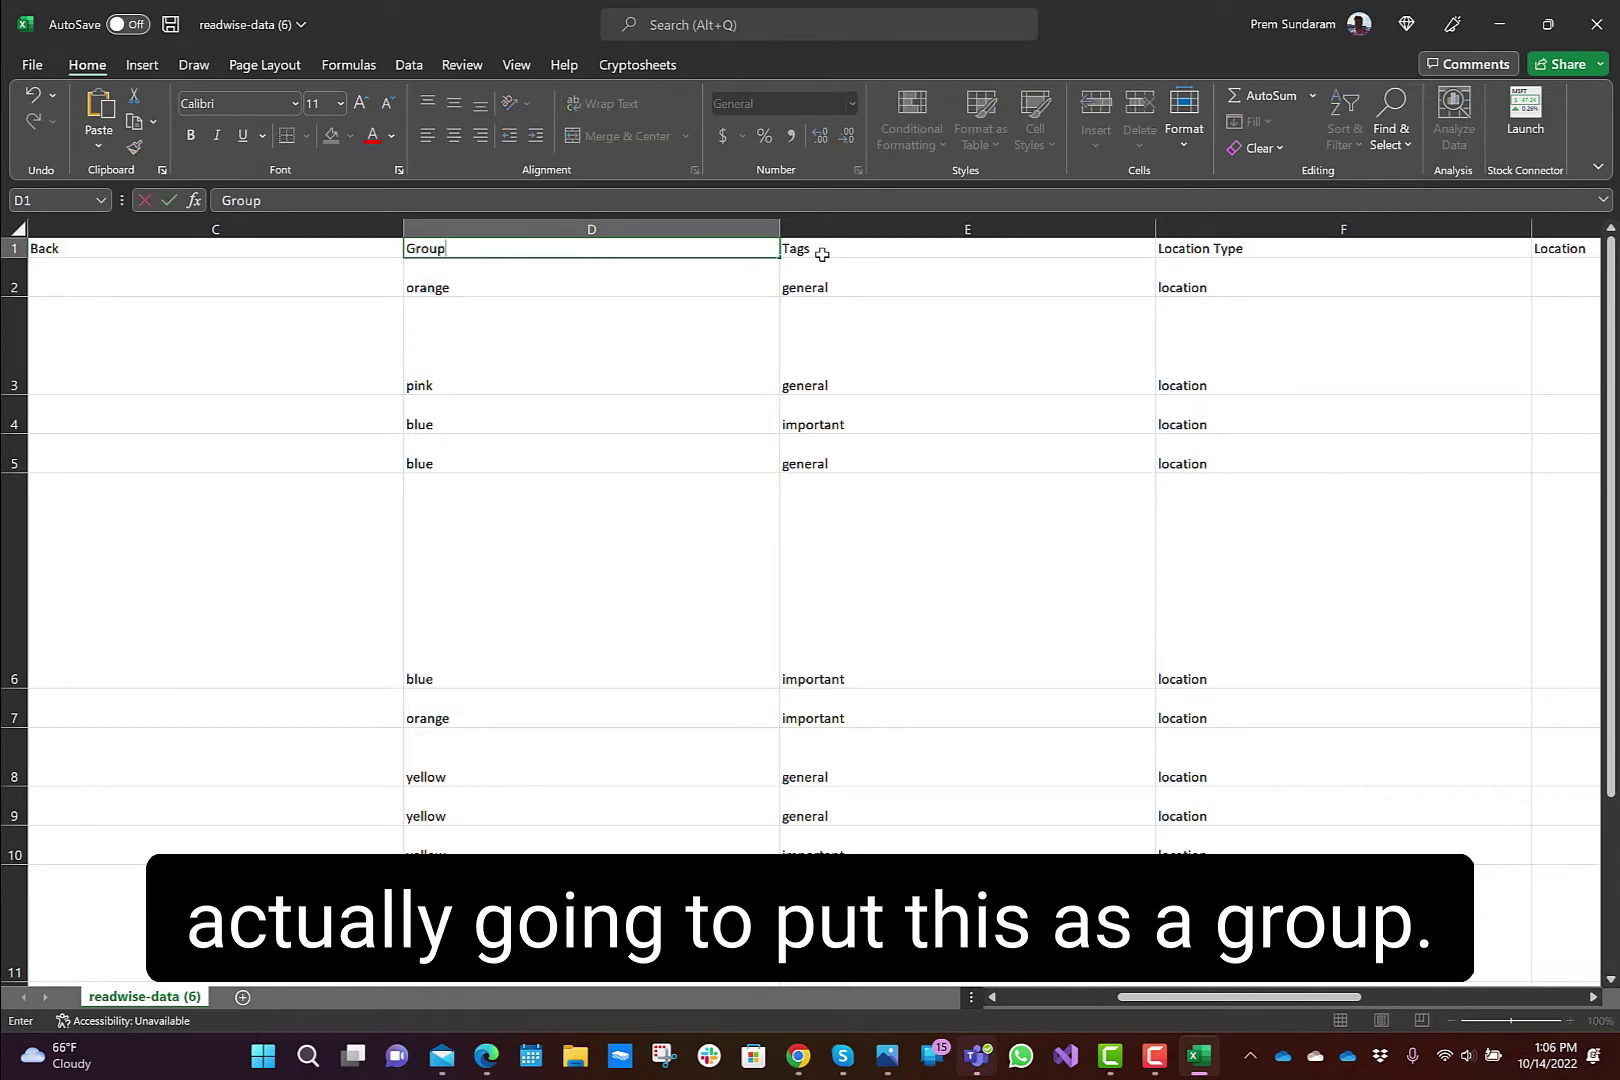
pyautogui.click(822, 254)
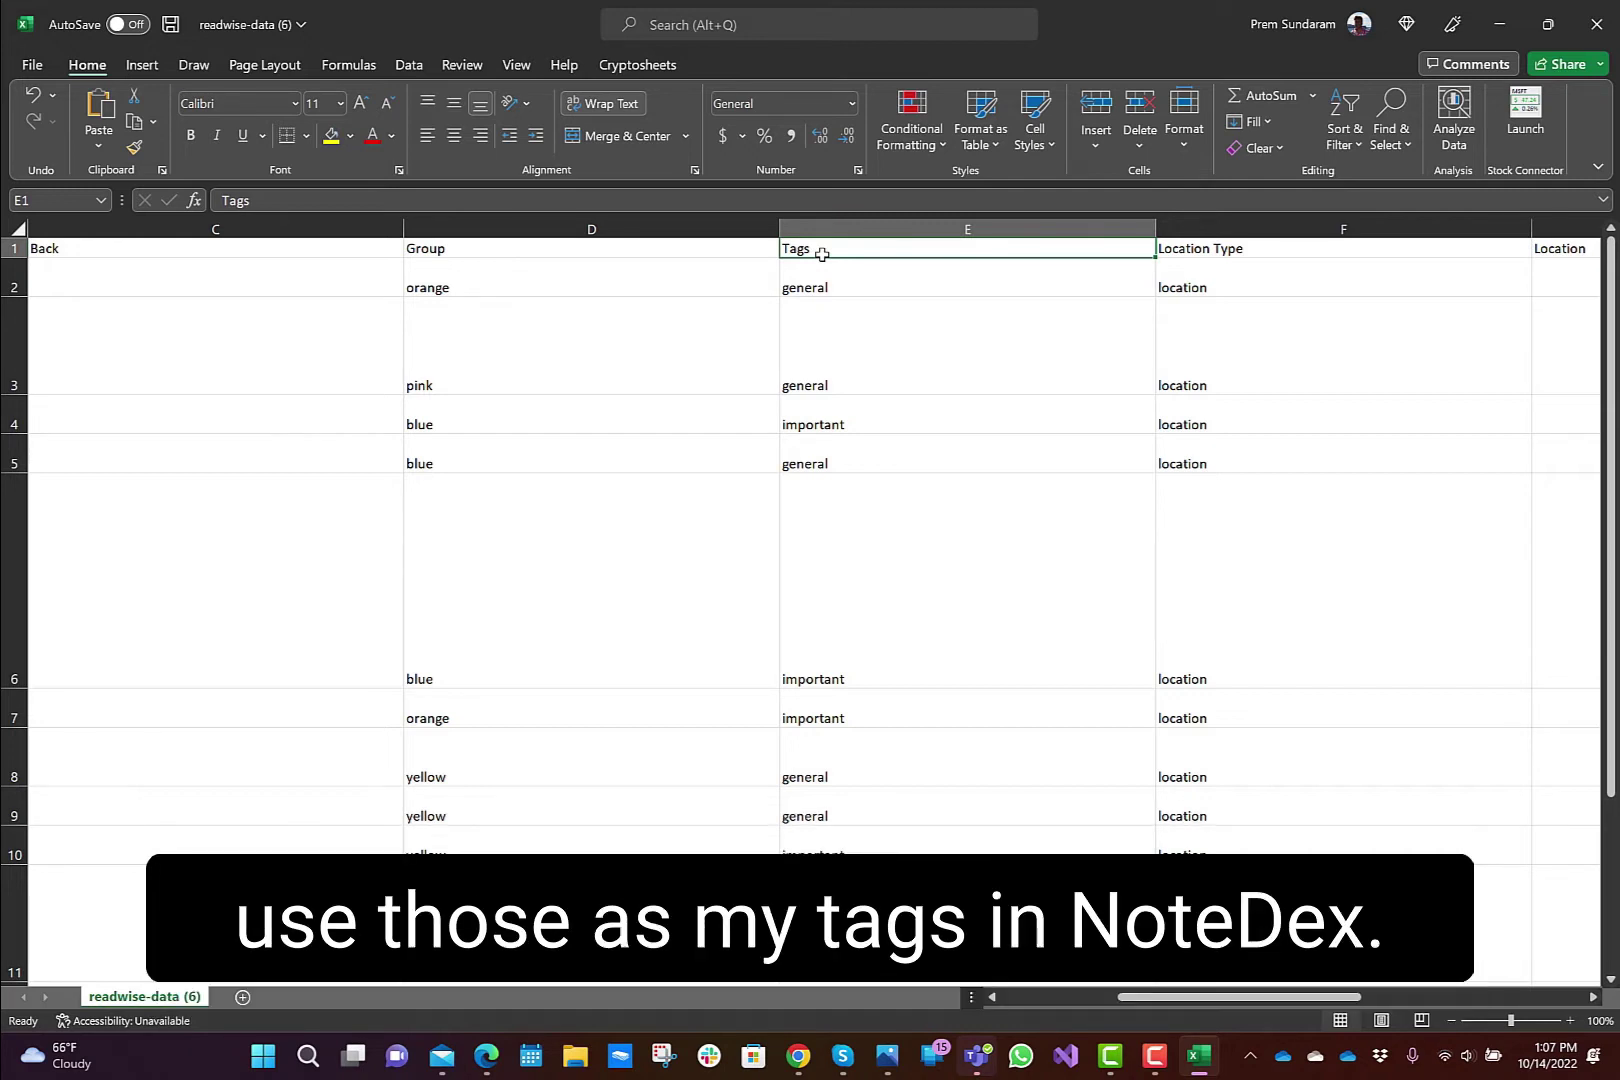
# - Clear the contents of the Location Type, Location and Highlighted at columns
pyautogui.press('Right')
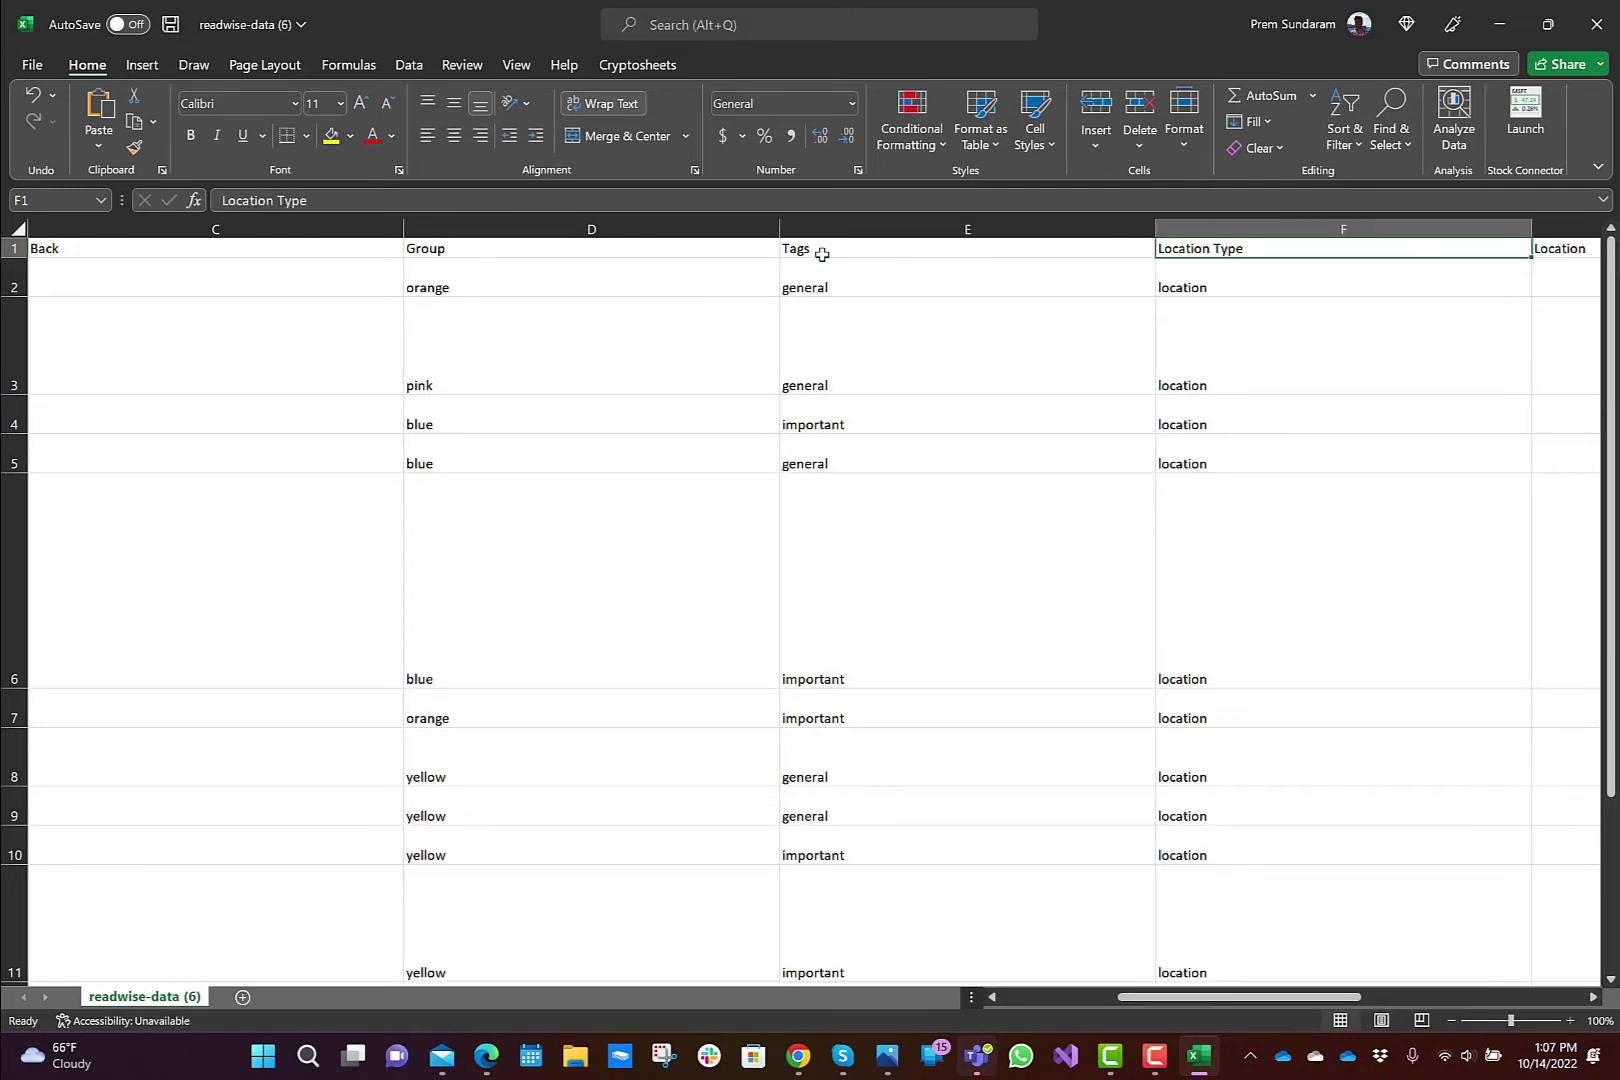
pyautogui.click(1253, 230)
pyautogui.press('Delete')
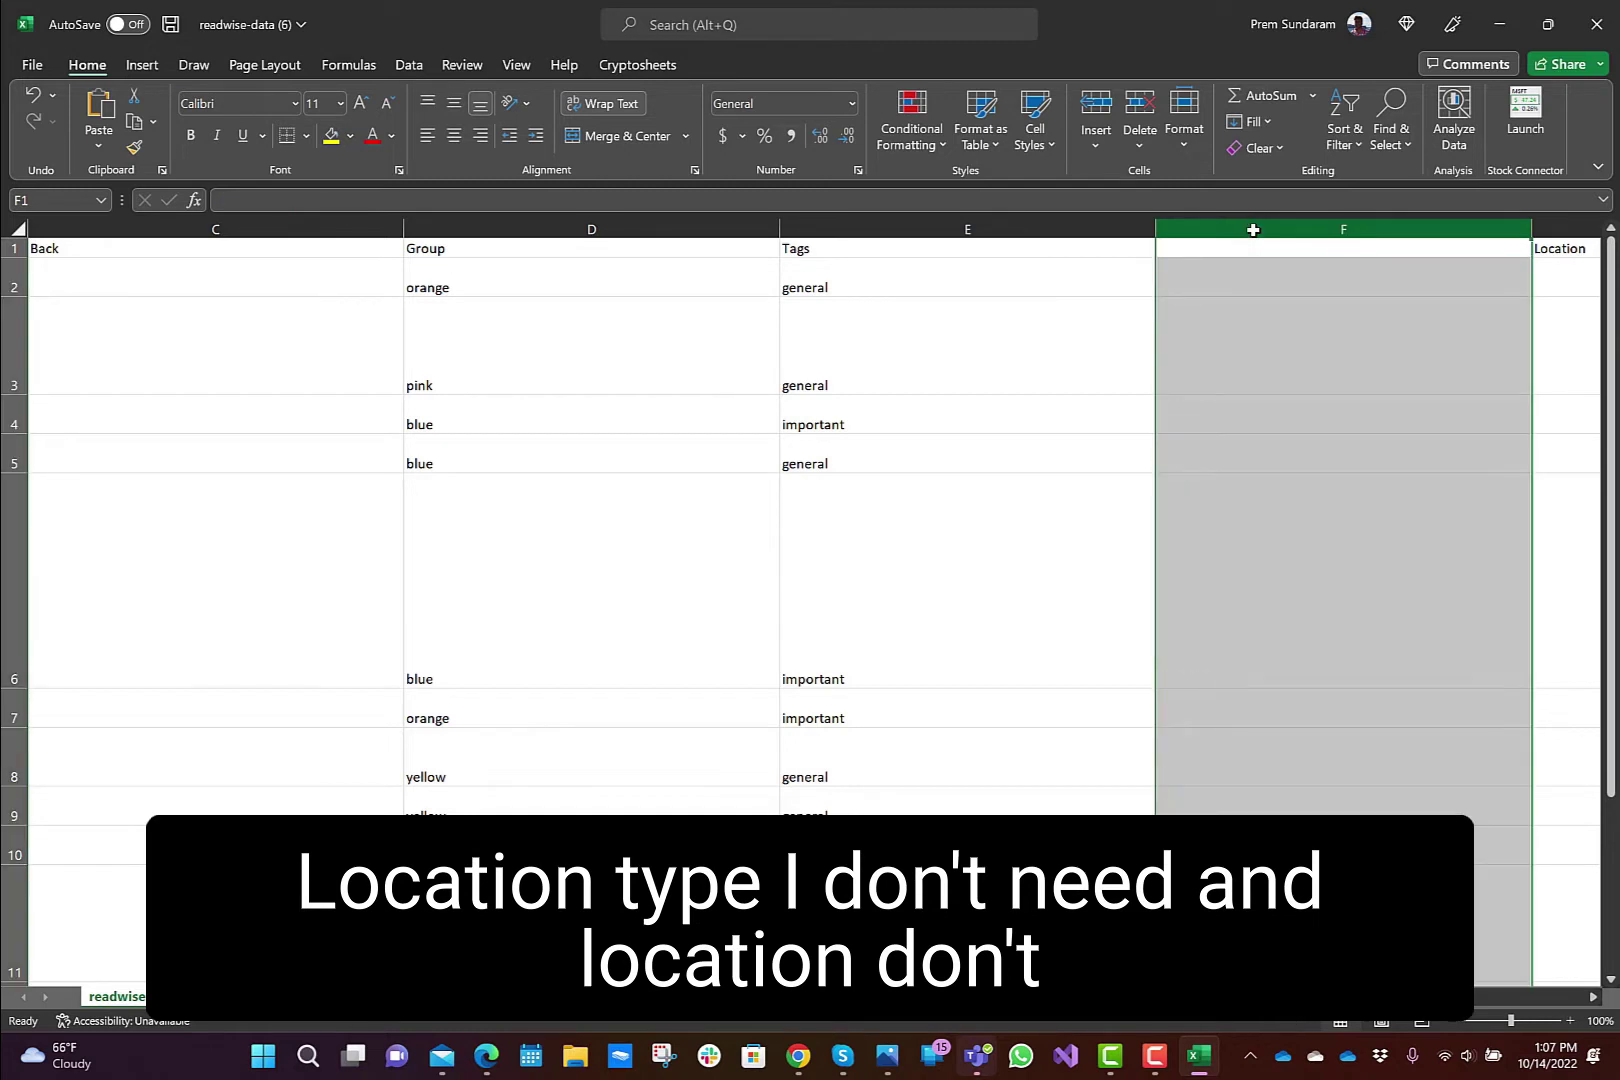
pyautogui.click(1566, 231)
pyautogui.press('Delete')
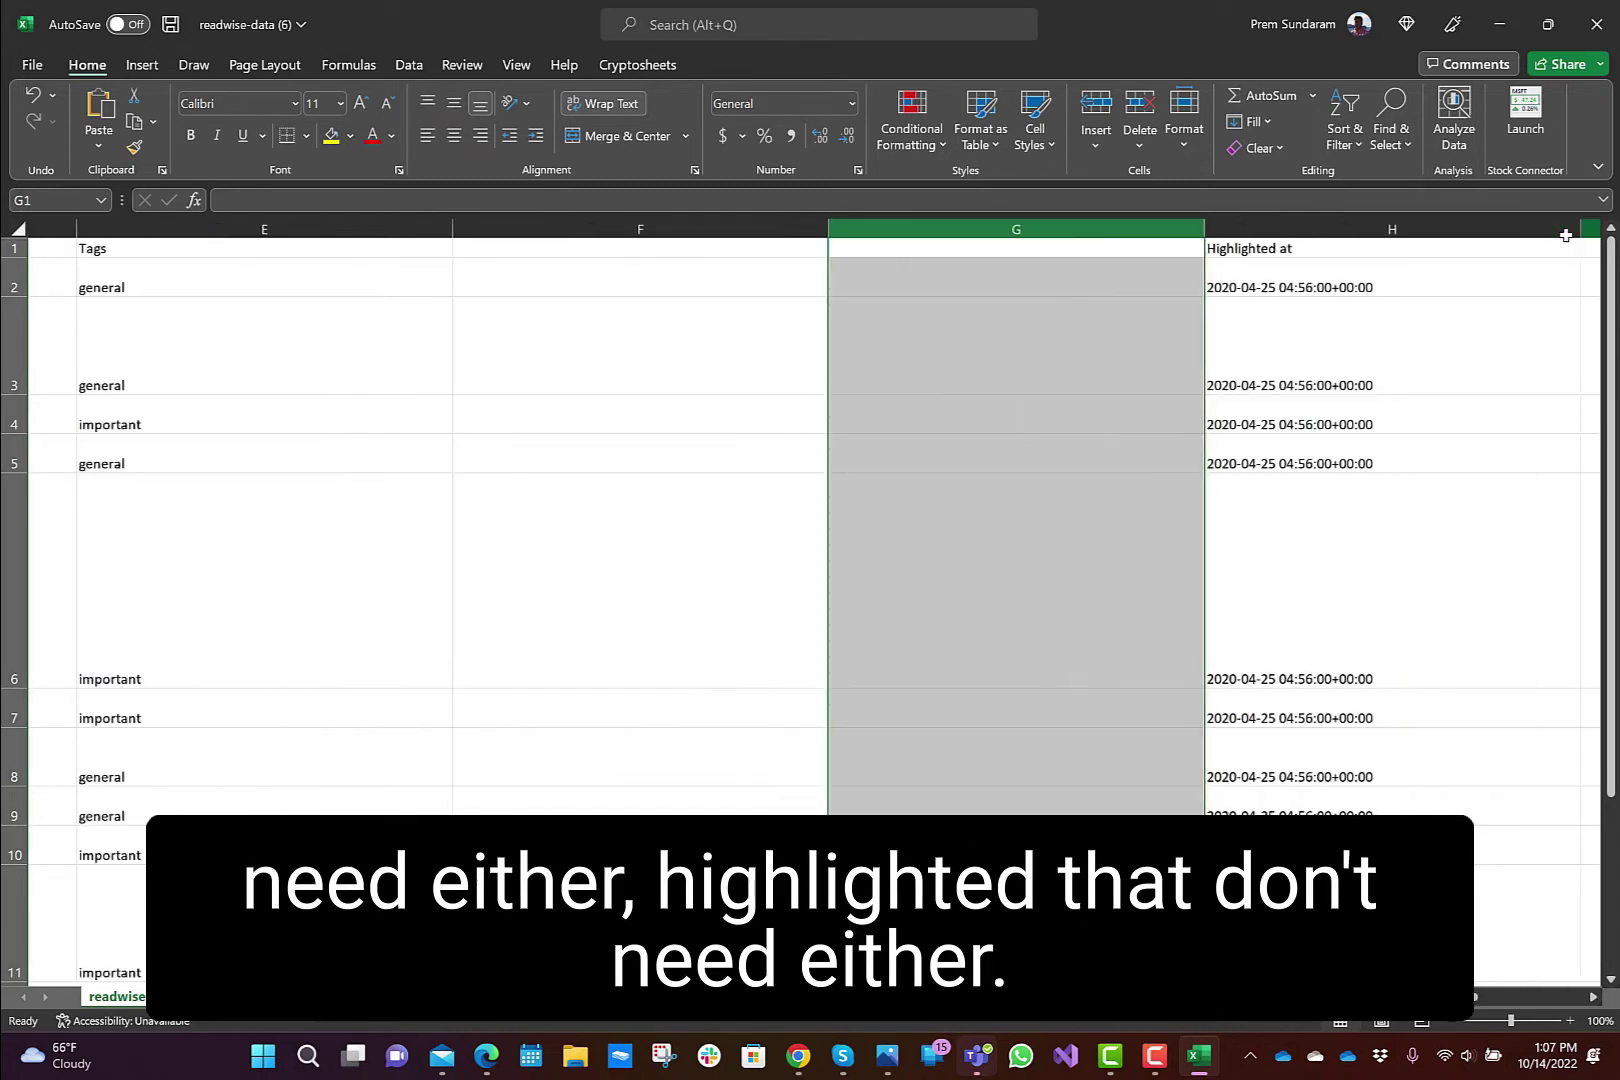
pyautogui.click(1566, 238)
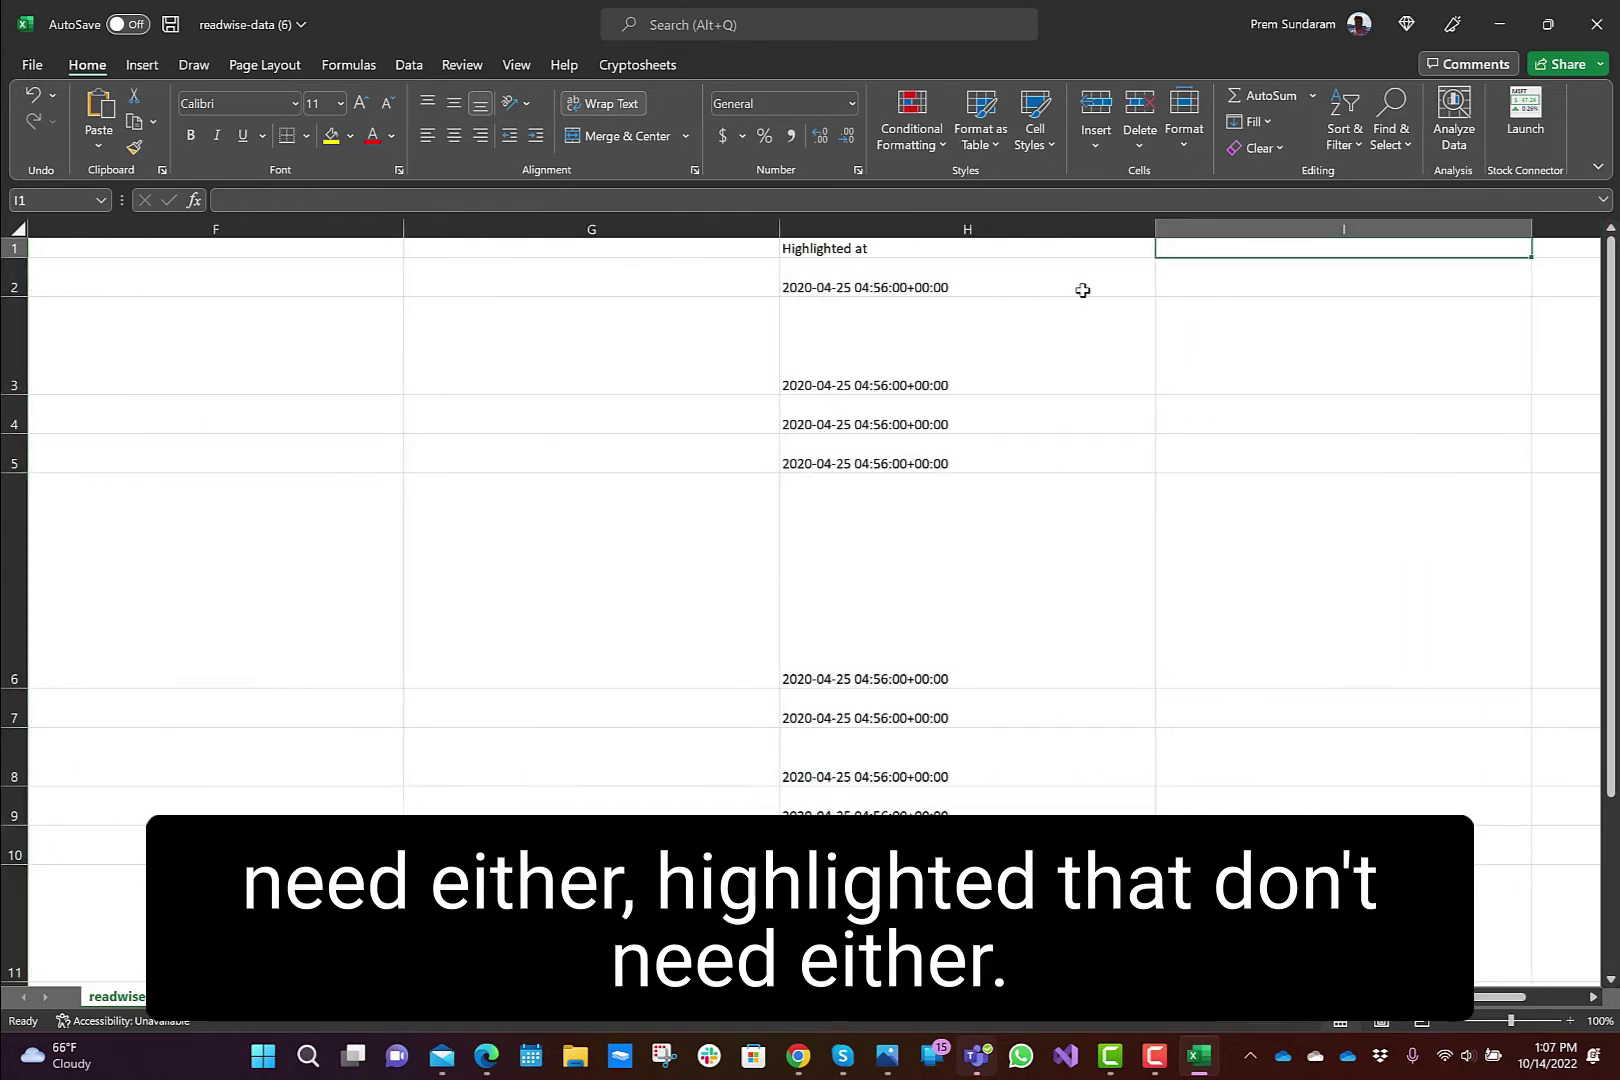
pyautogui.click(1026, 231)
pyautogui.press('Delete')
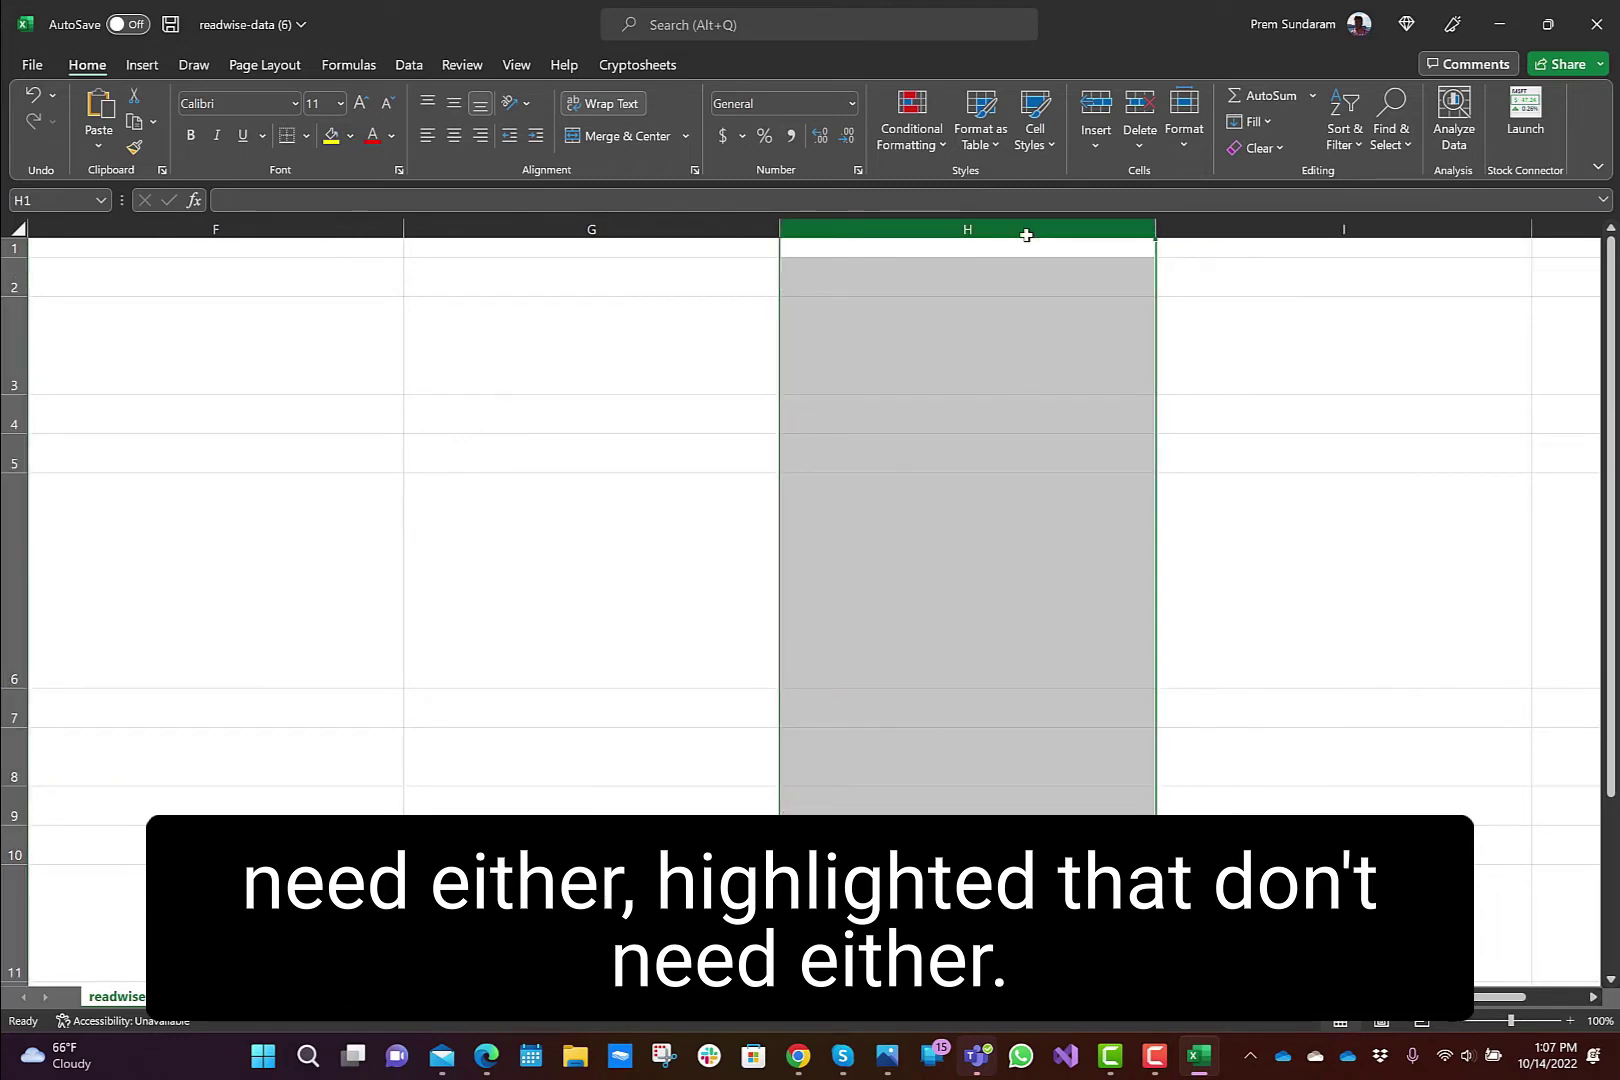
# - Insert an empty column between the Front Text and Book Title columns
pyautogui.hotkey('ctrl', 'Home')
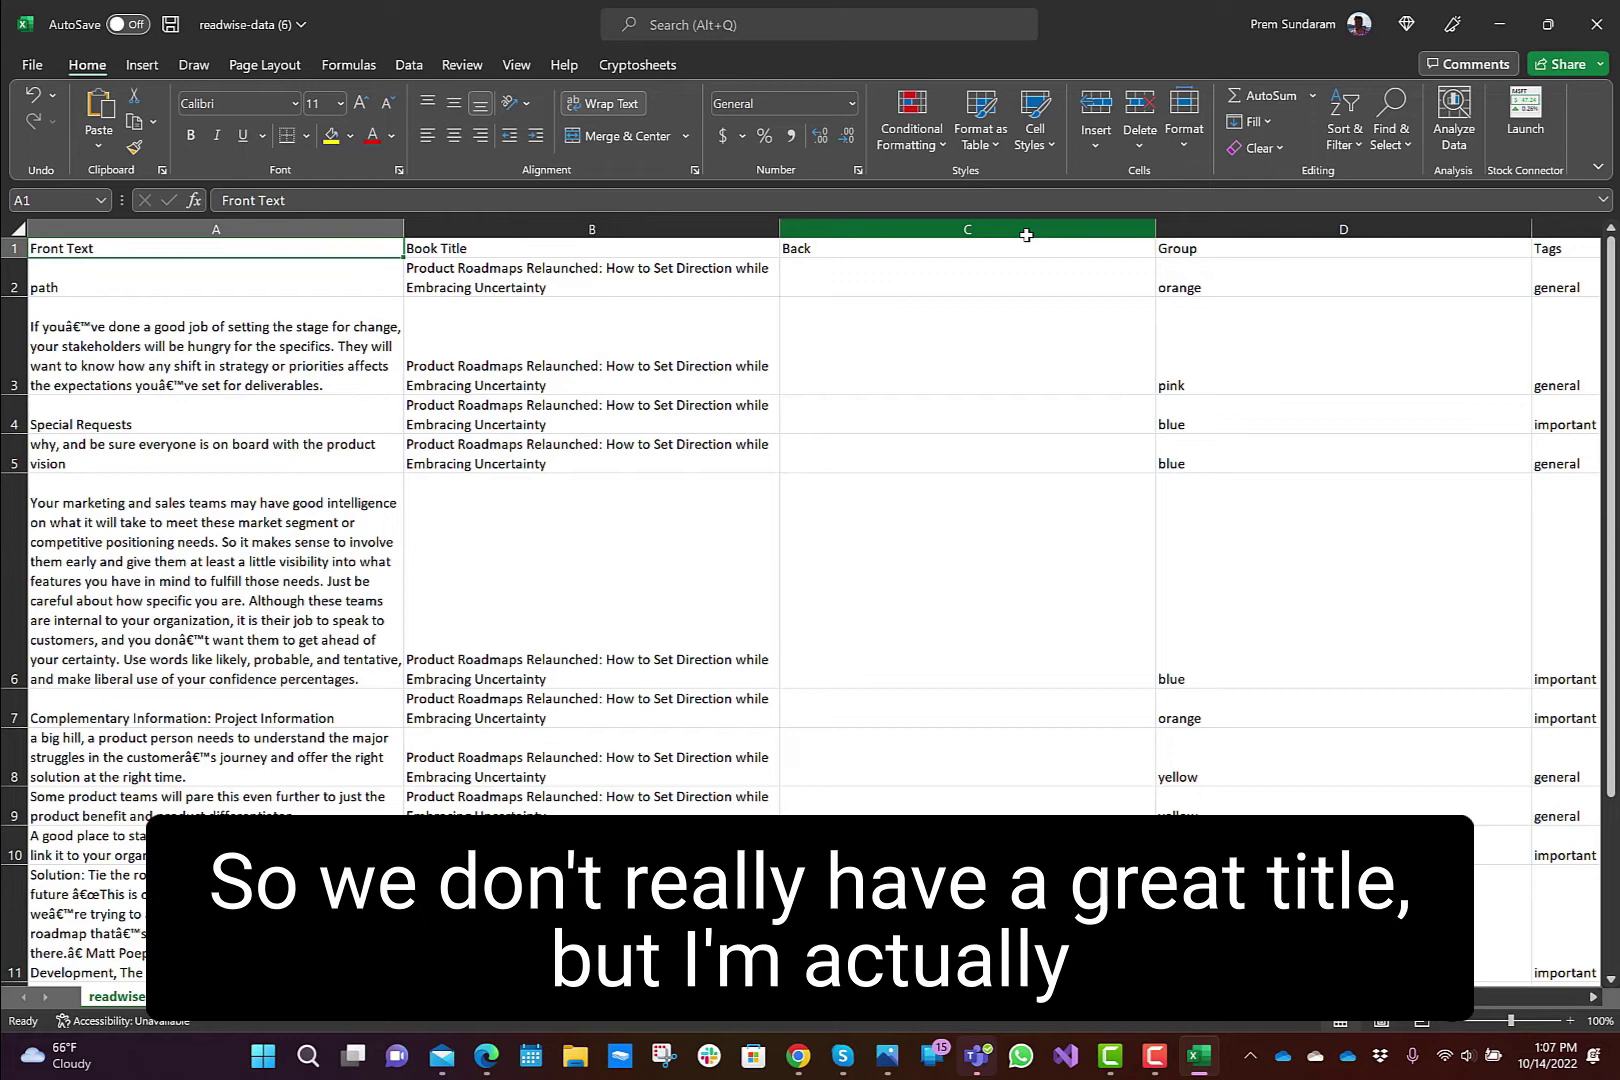
pyautogui.press('Right')
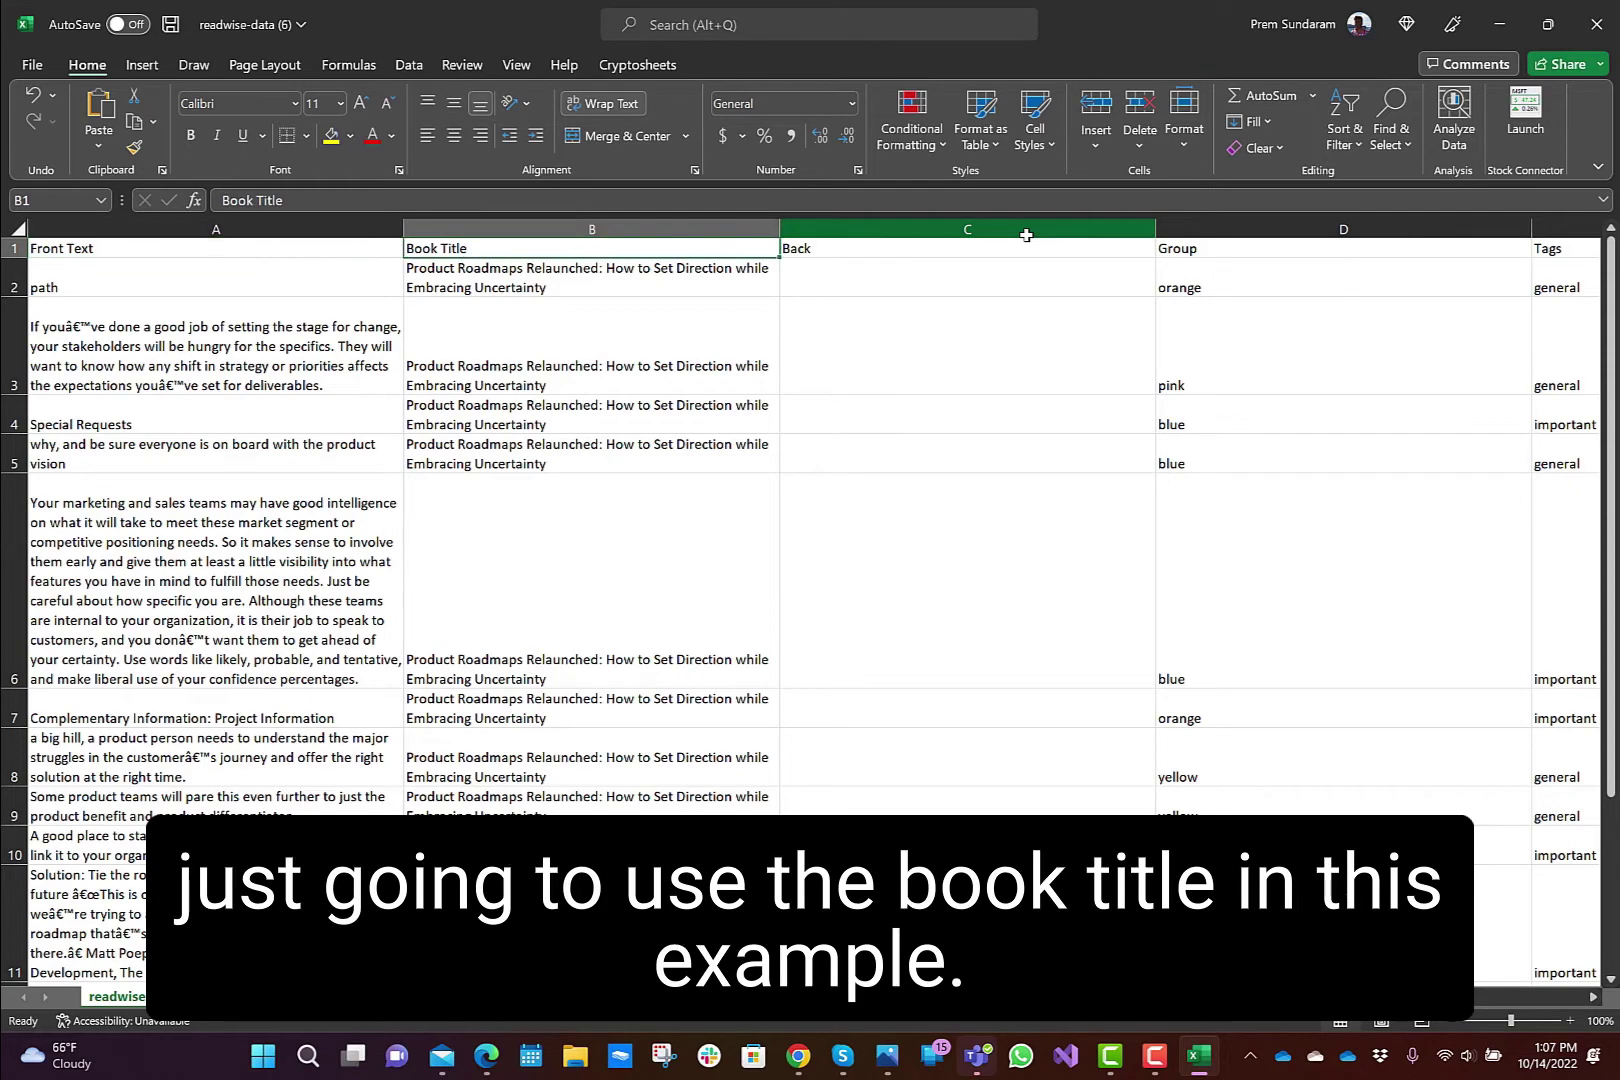
pyautogui.press('Down')
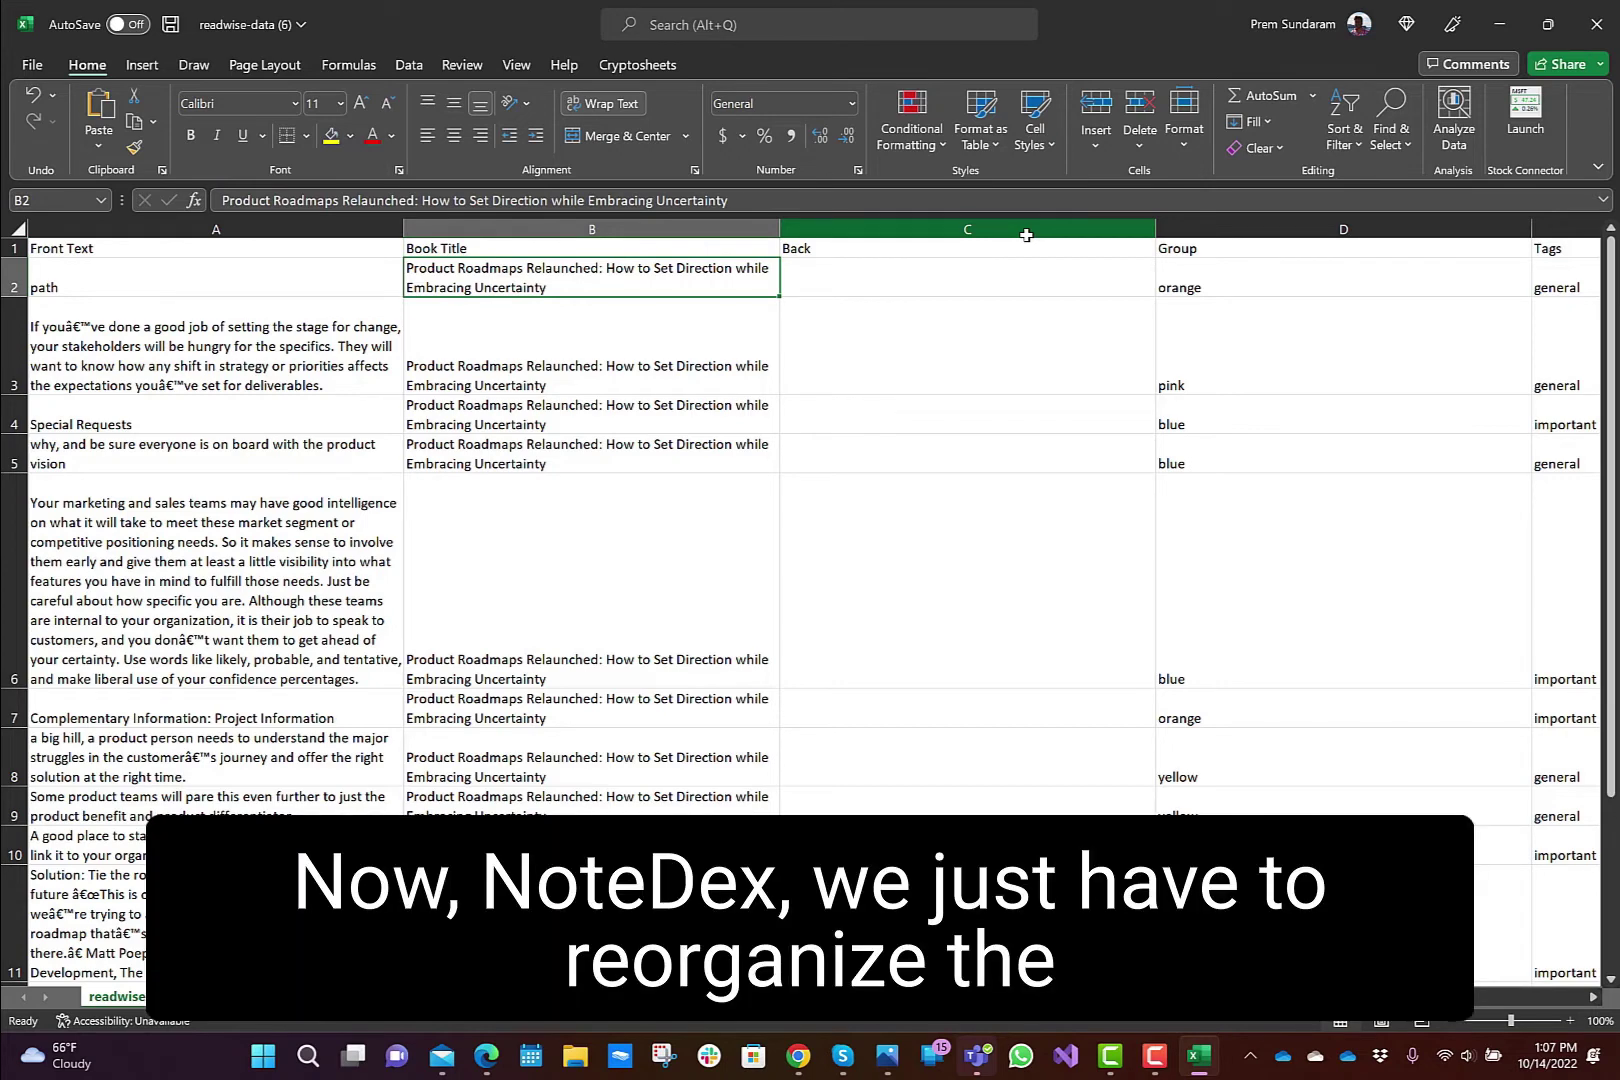
pyautogui.click(1096, 135)
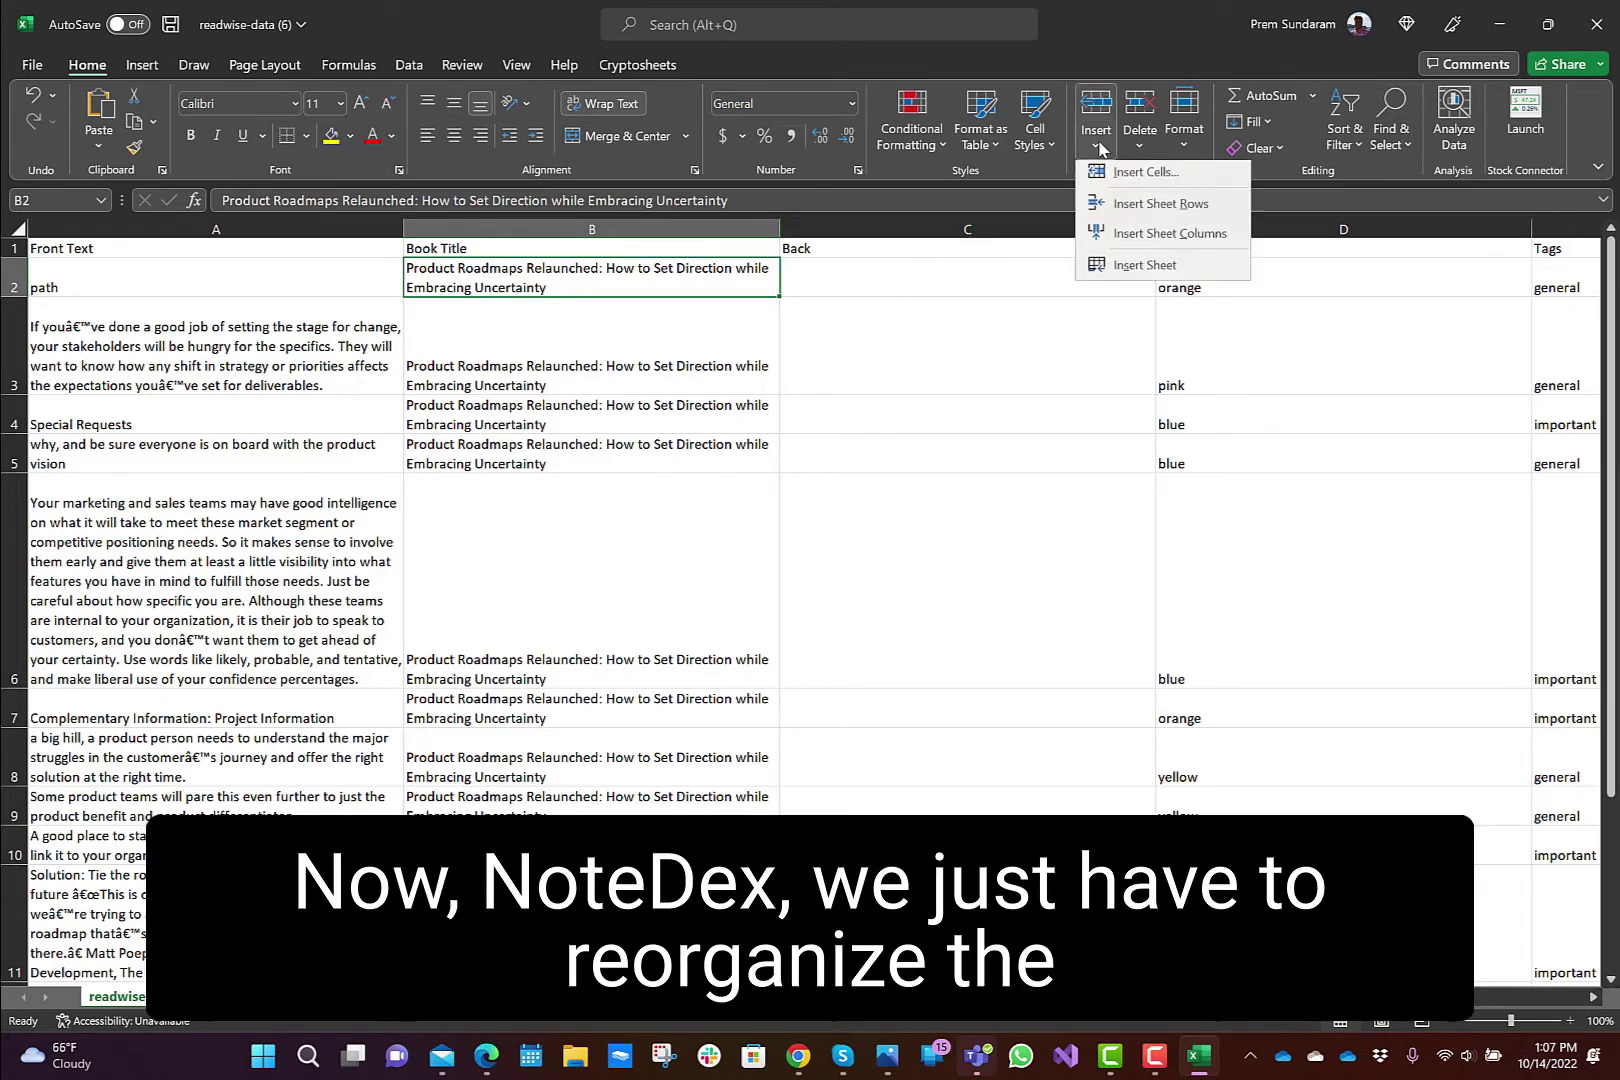
pyautogui.click(1120, 239)
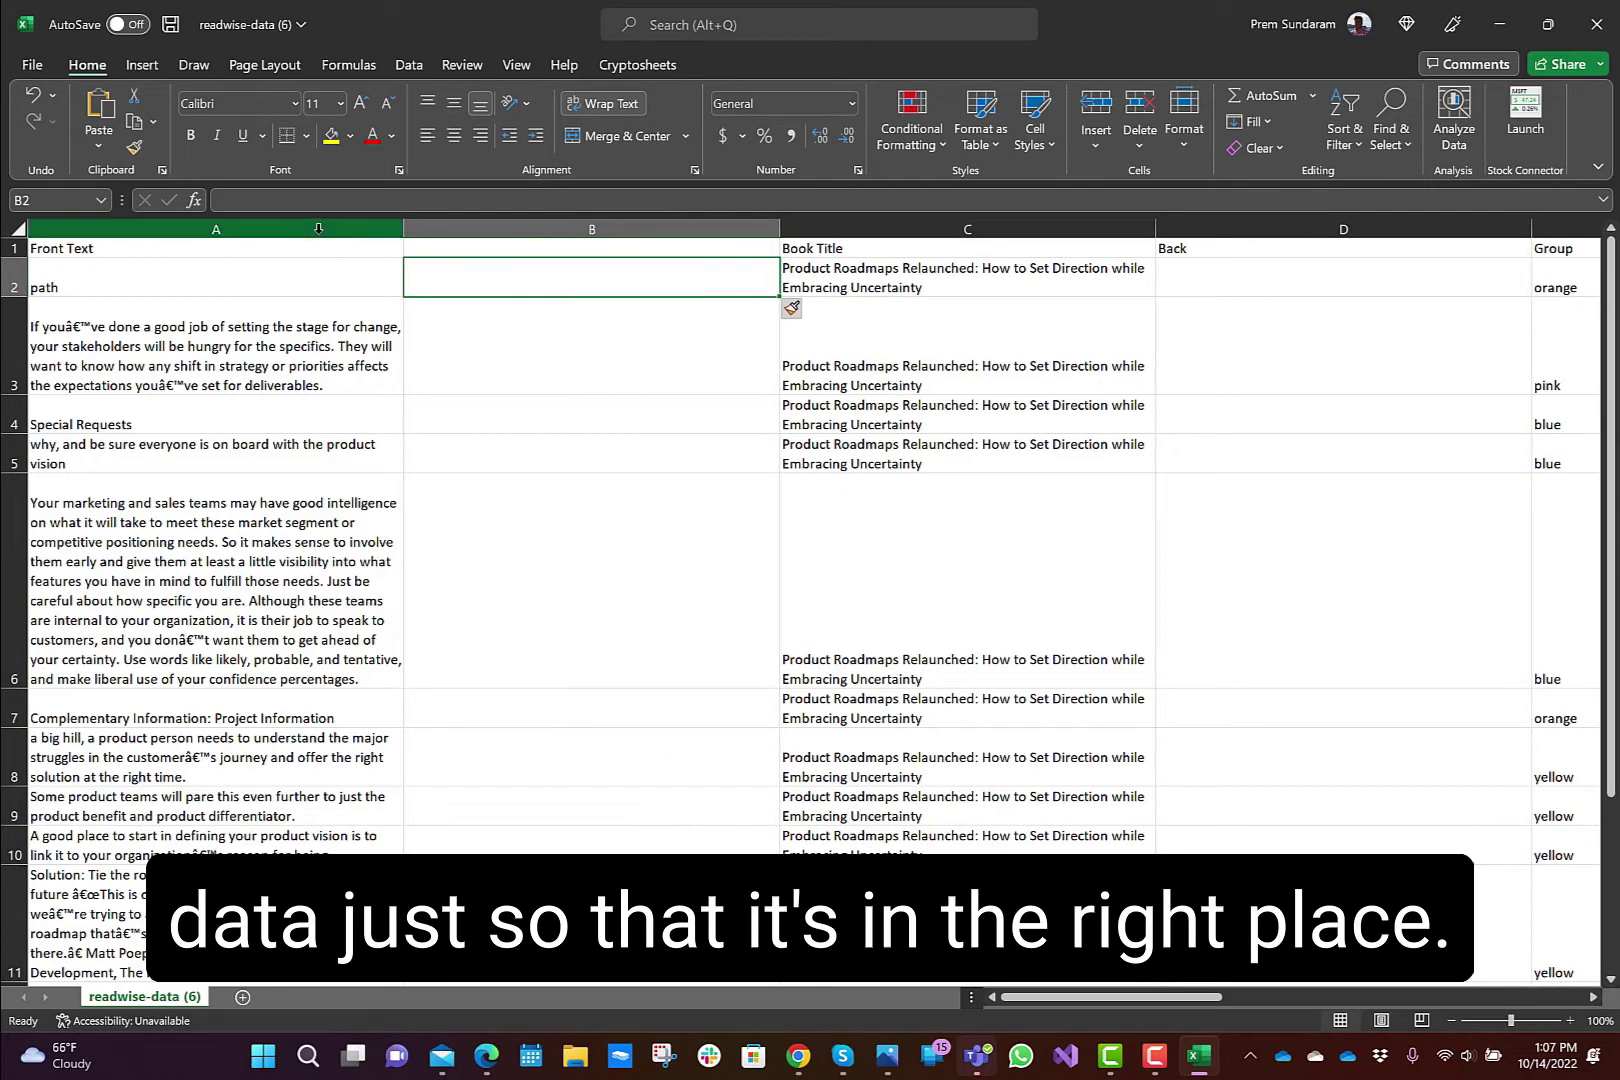
# - Move the entire Front Text column from column A to the empty column B
pyautogui.click(318, 233)
pyautogui.hotkey('ctrl', 'x')
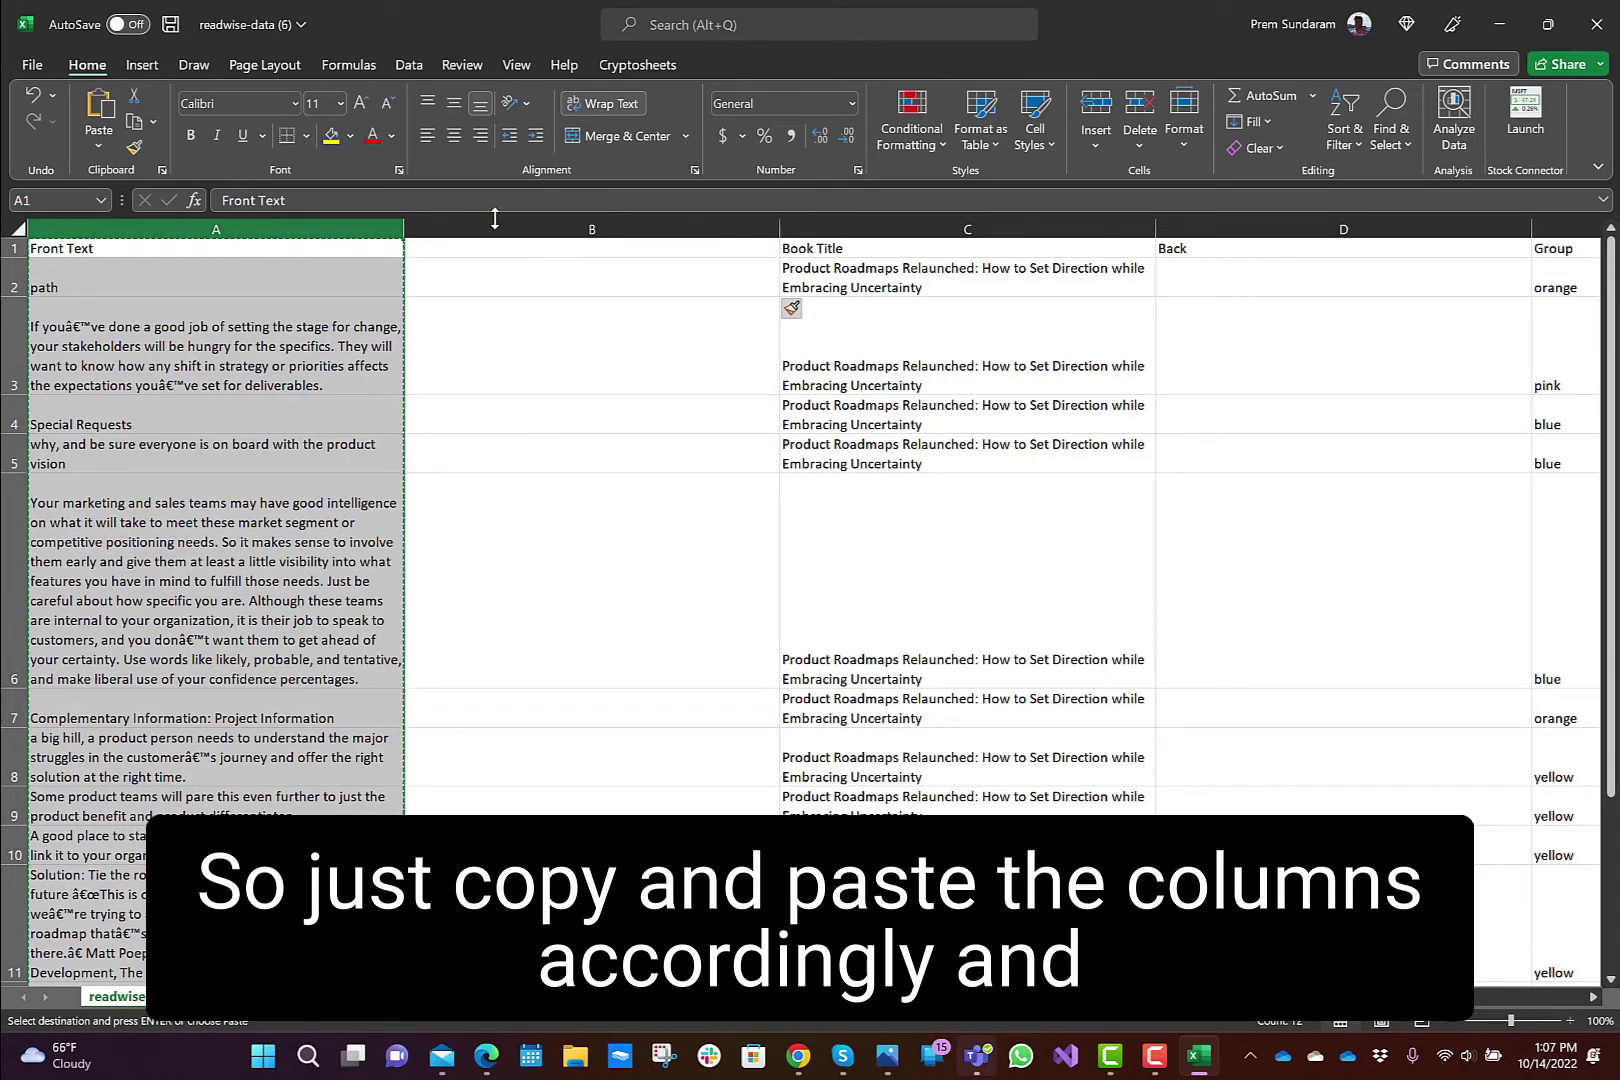
pyautogui.click(455, 234)
pyautogui.hotkey('ctrl', 'v')
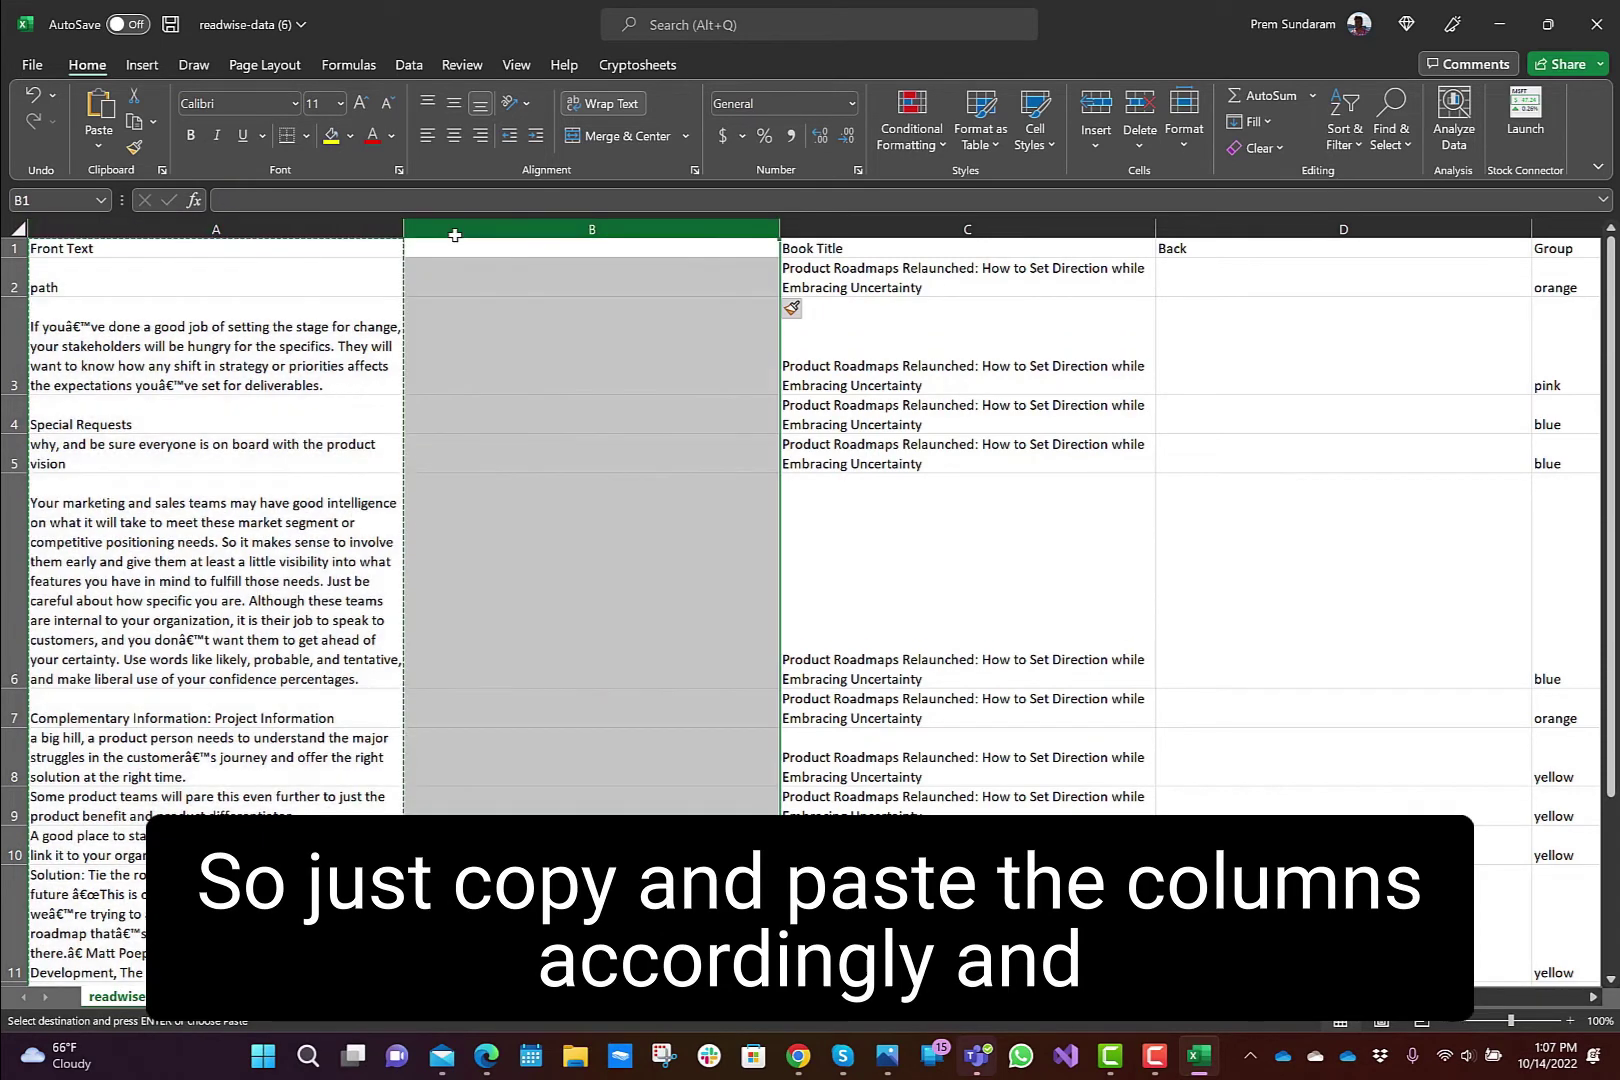
pyautogui.click(838, 228)
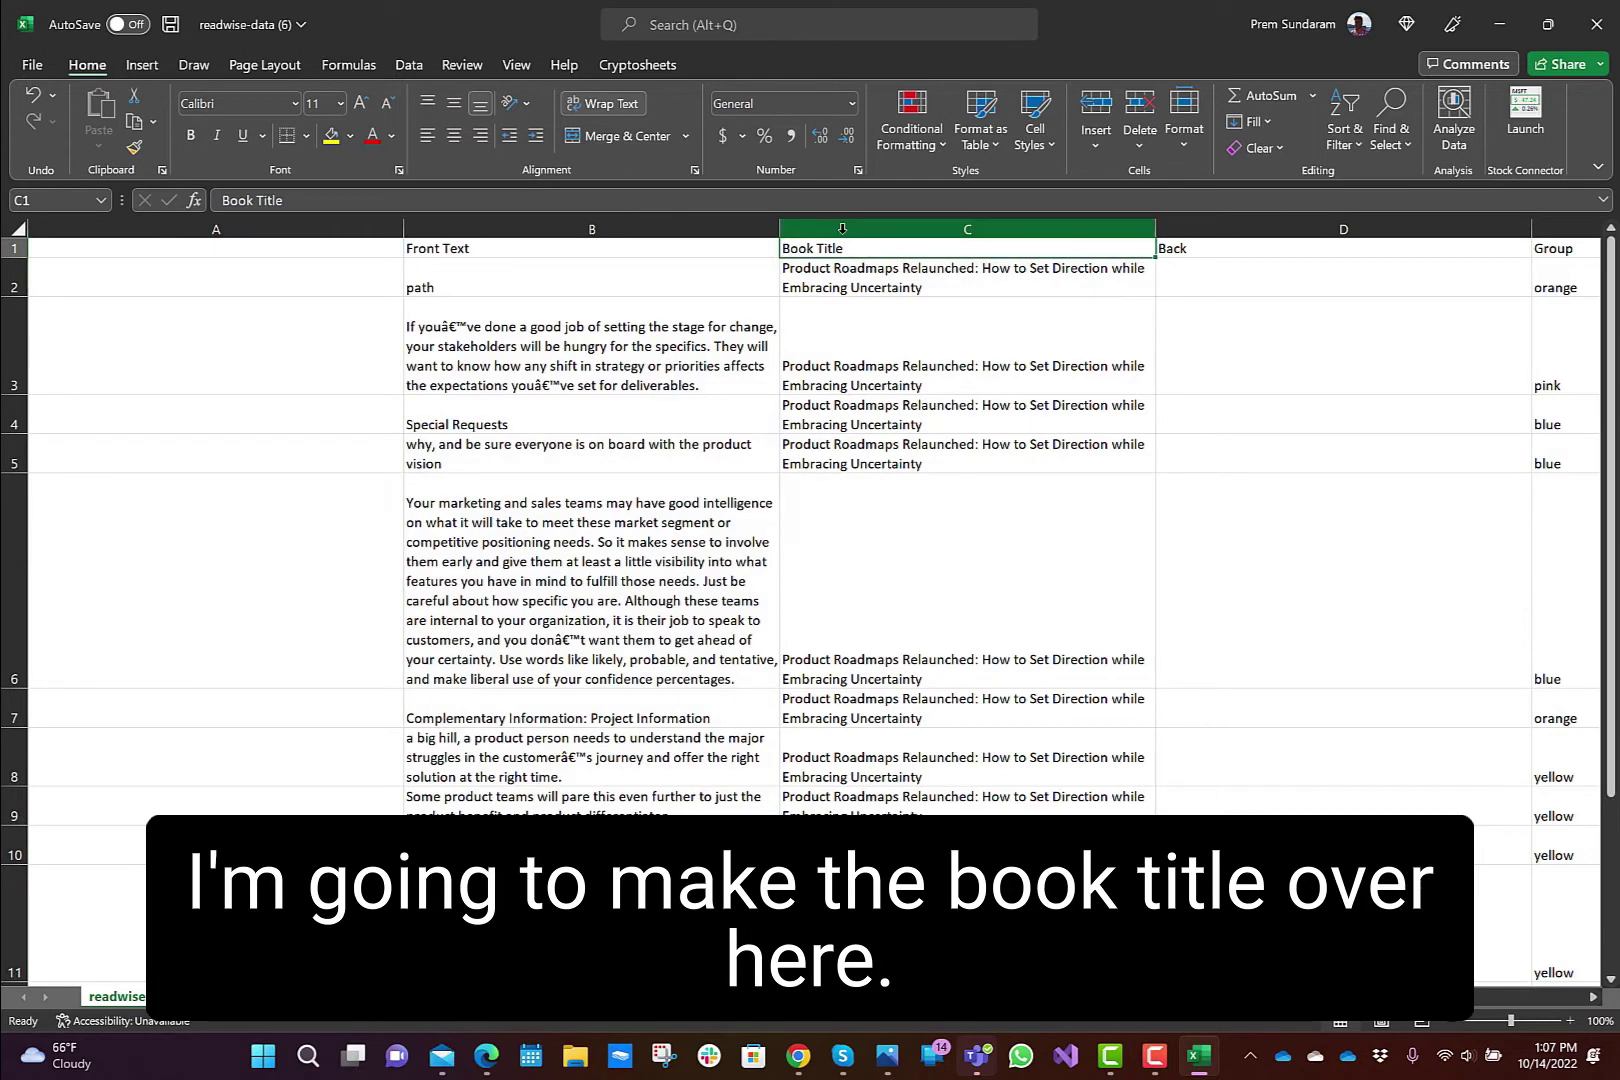
pyautogui.hotkey('ctrl', 'x')
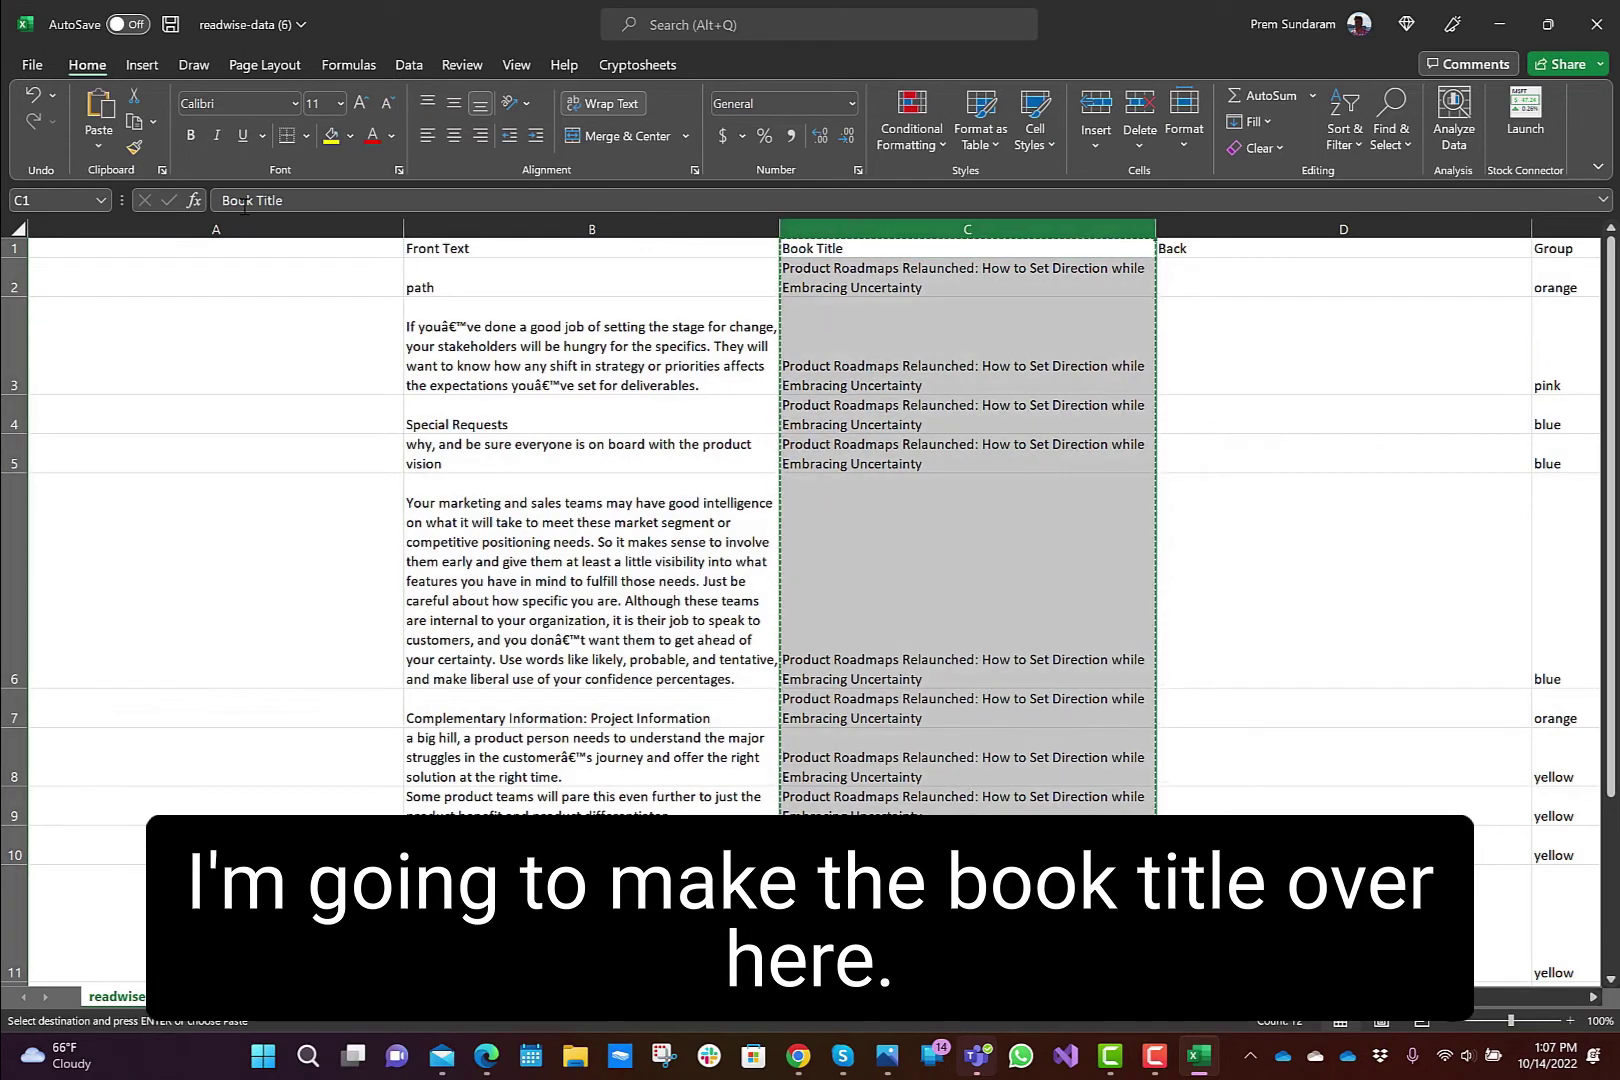
pyautogui.click(222, 204)
pyautogui.click(187, 228)
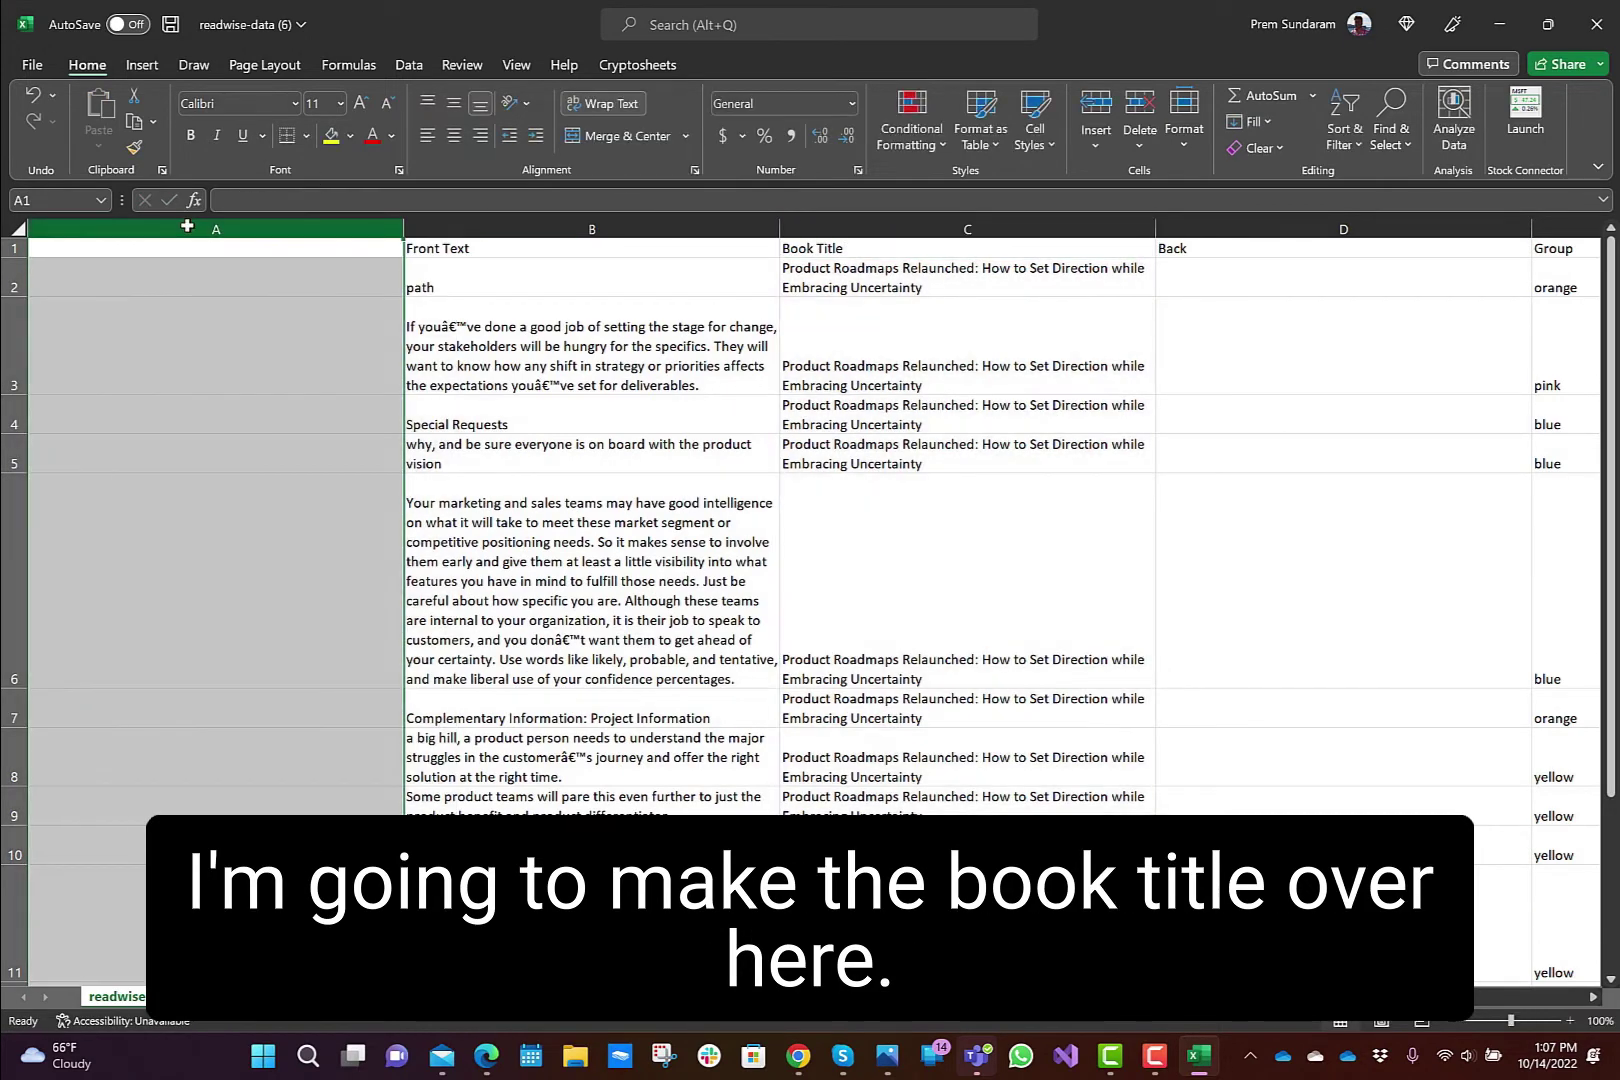
# - Move the entire Book Title column from column C to the empty column A
pyautogui.click(915, 232)
pyautogui.hotkey('ctrl', 'x')
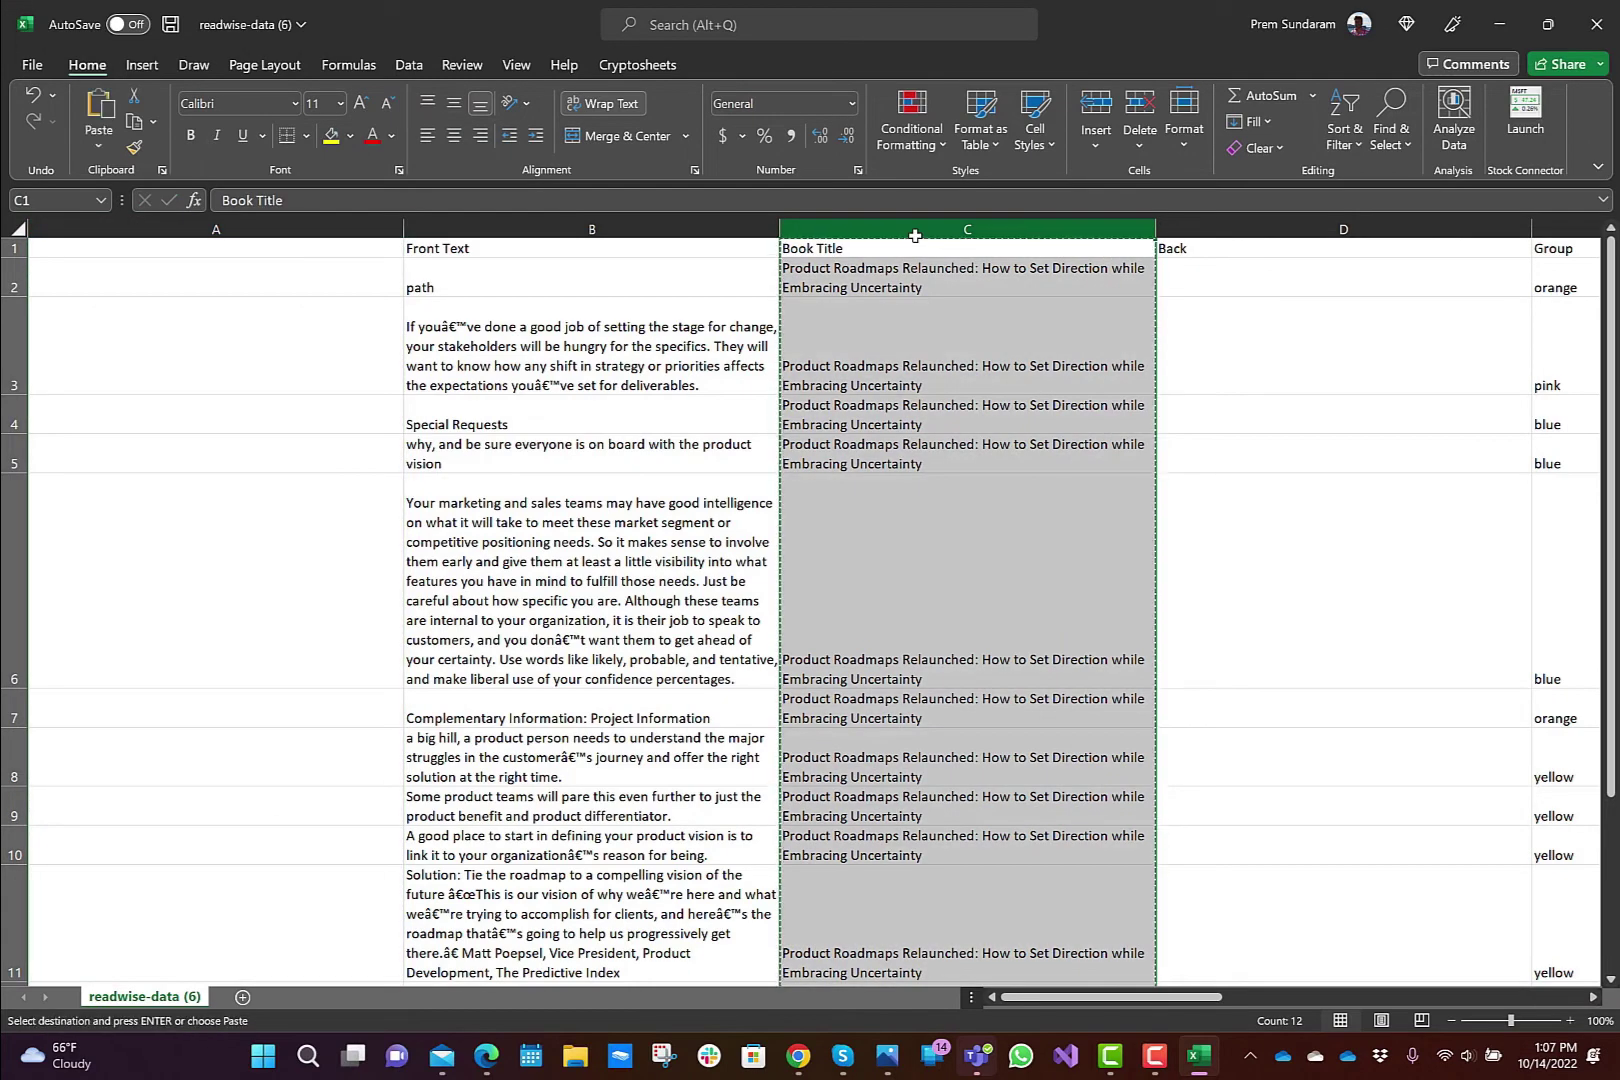
pyautogui.click(349, 224)
pyautogui.hotkey('ctrl', 'v')
# - Delete the empty column C so the Back column directly follows the Front Text column
pyautogui.click(1008, 232)
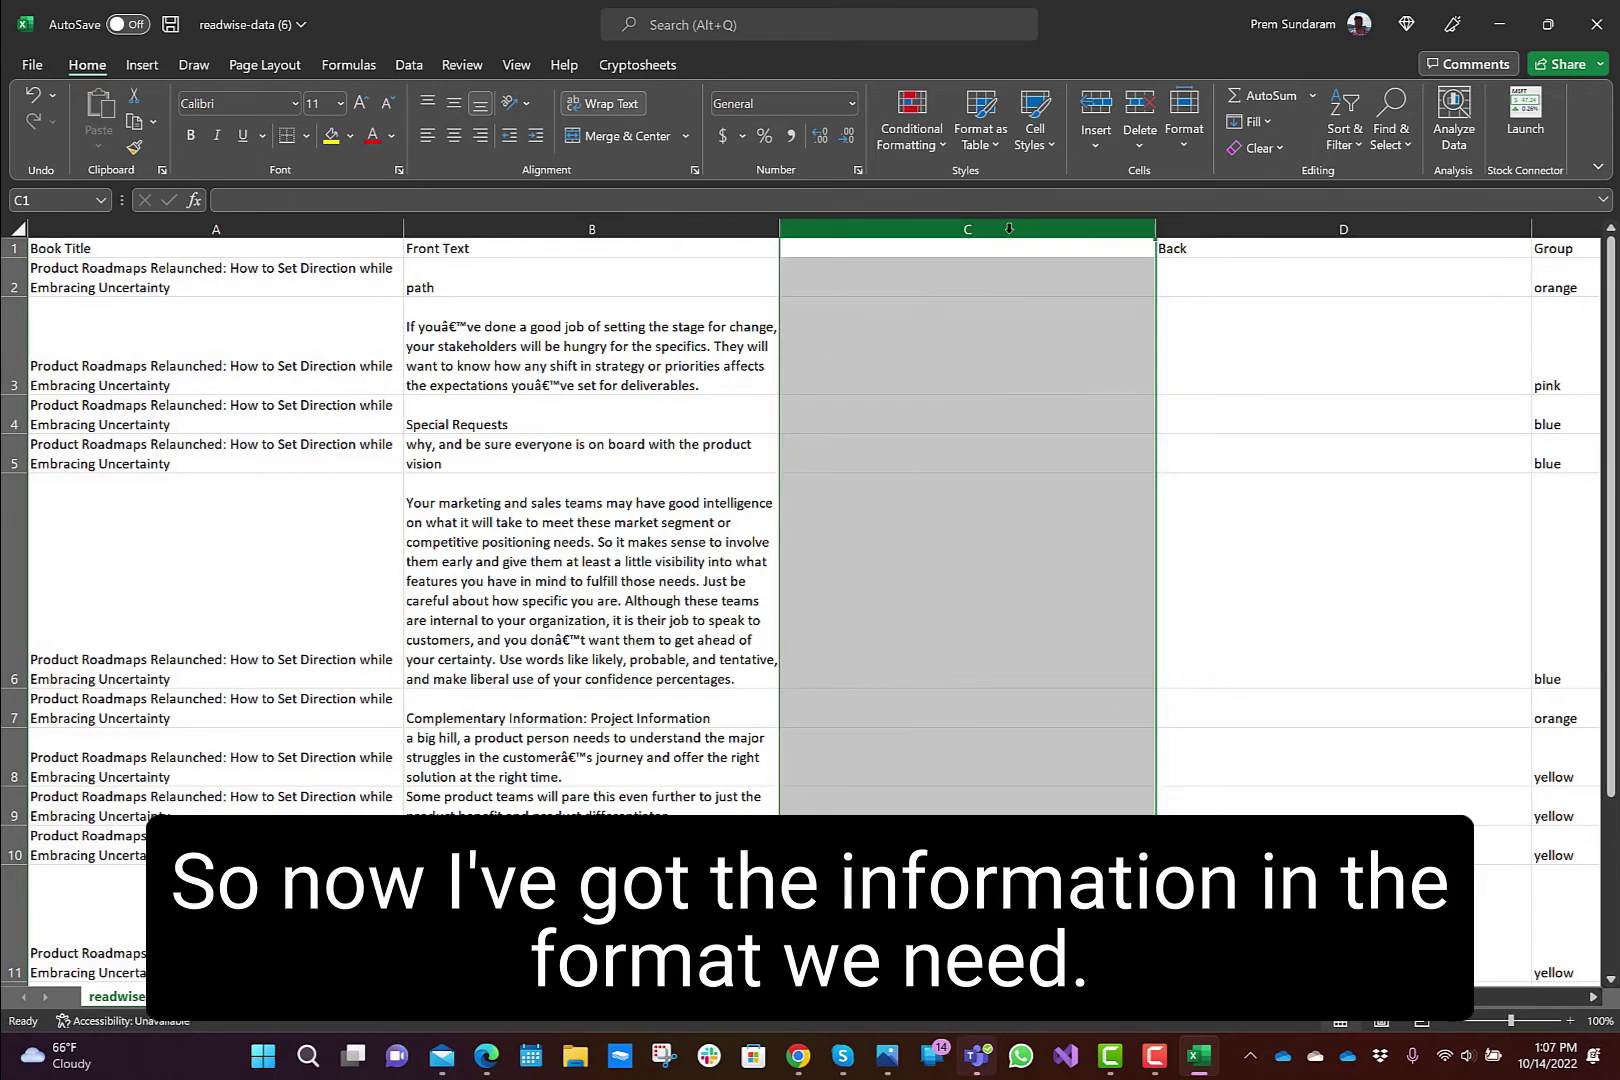
pyautogui.rightClick(1008, 232)
pyautogui.click(1065, 470)
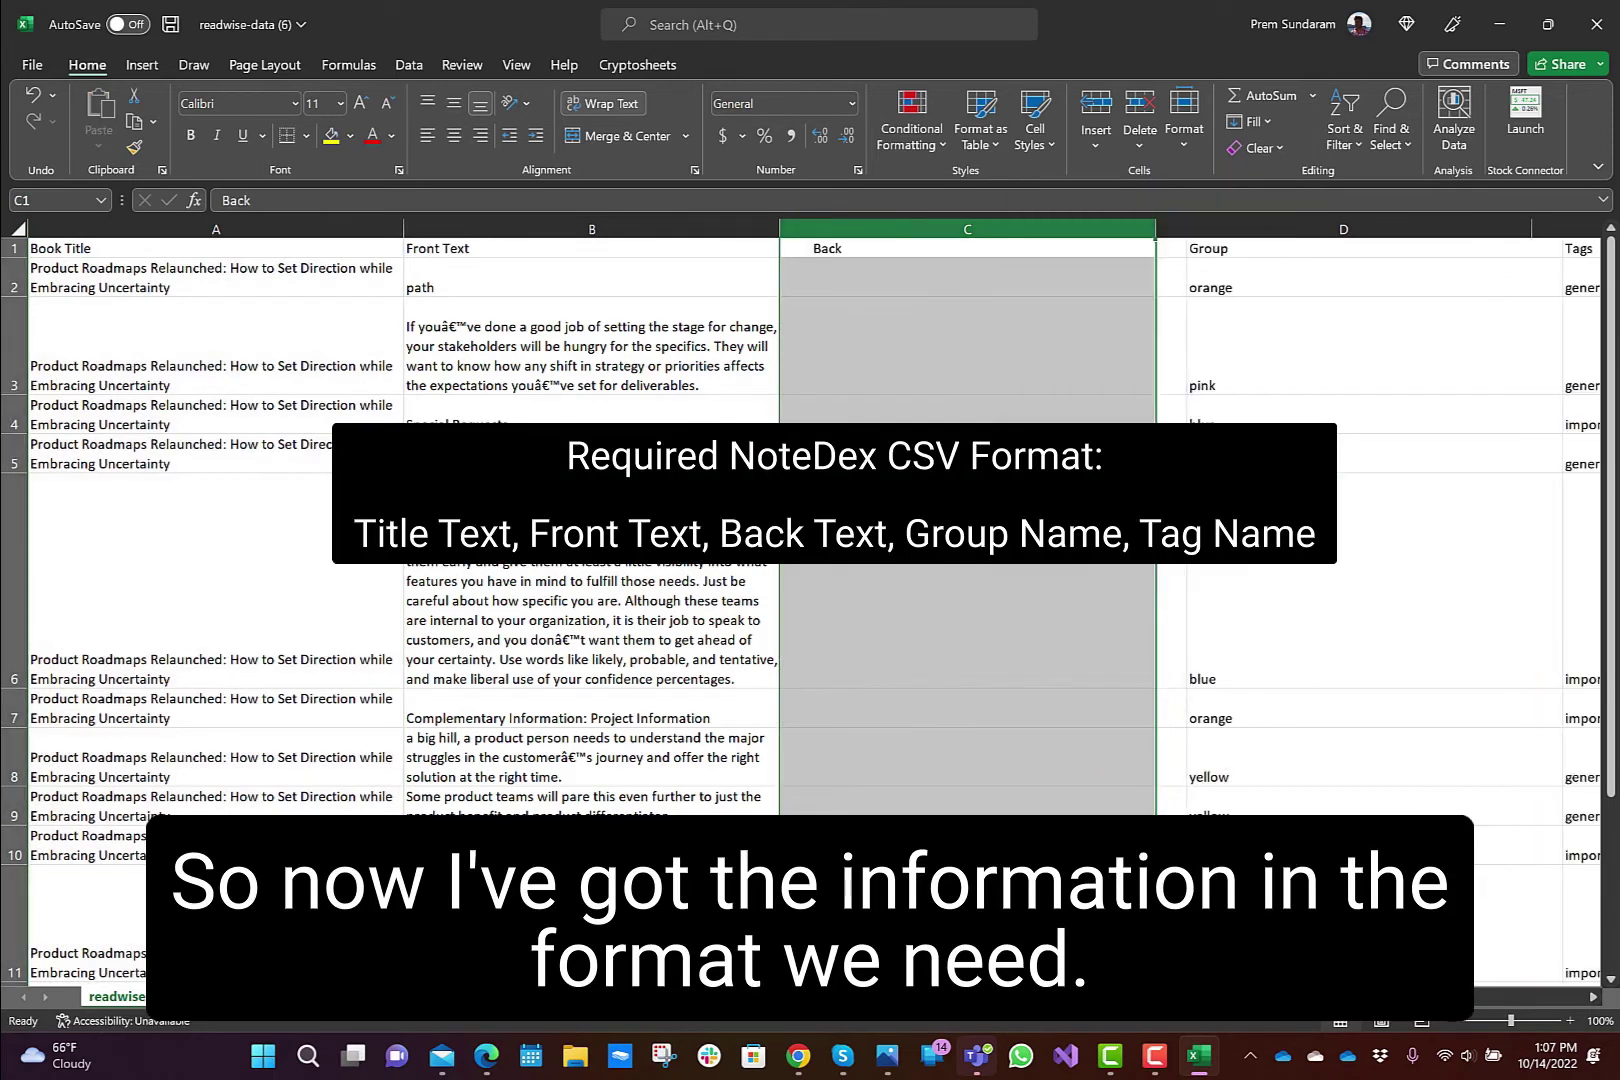
# - Rename the Book Title header in cell A1 to "Title"
pyautogui.press('Left')
pyautogui.press('Left')
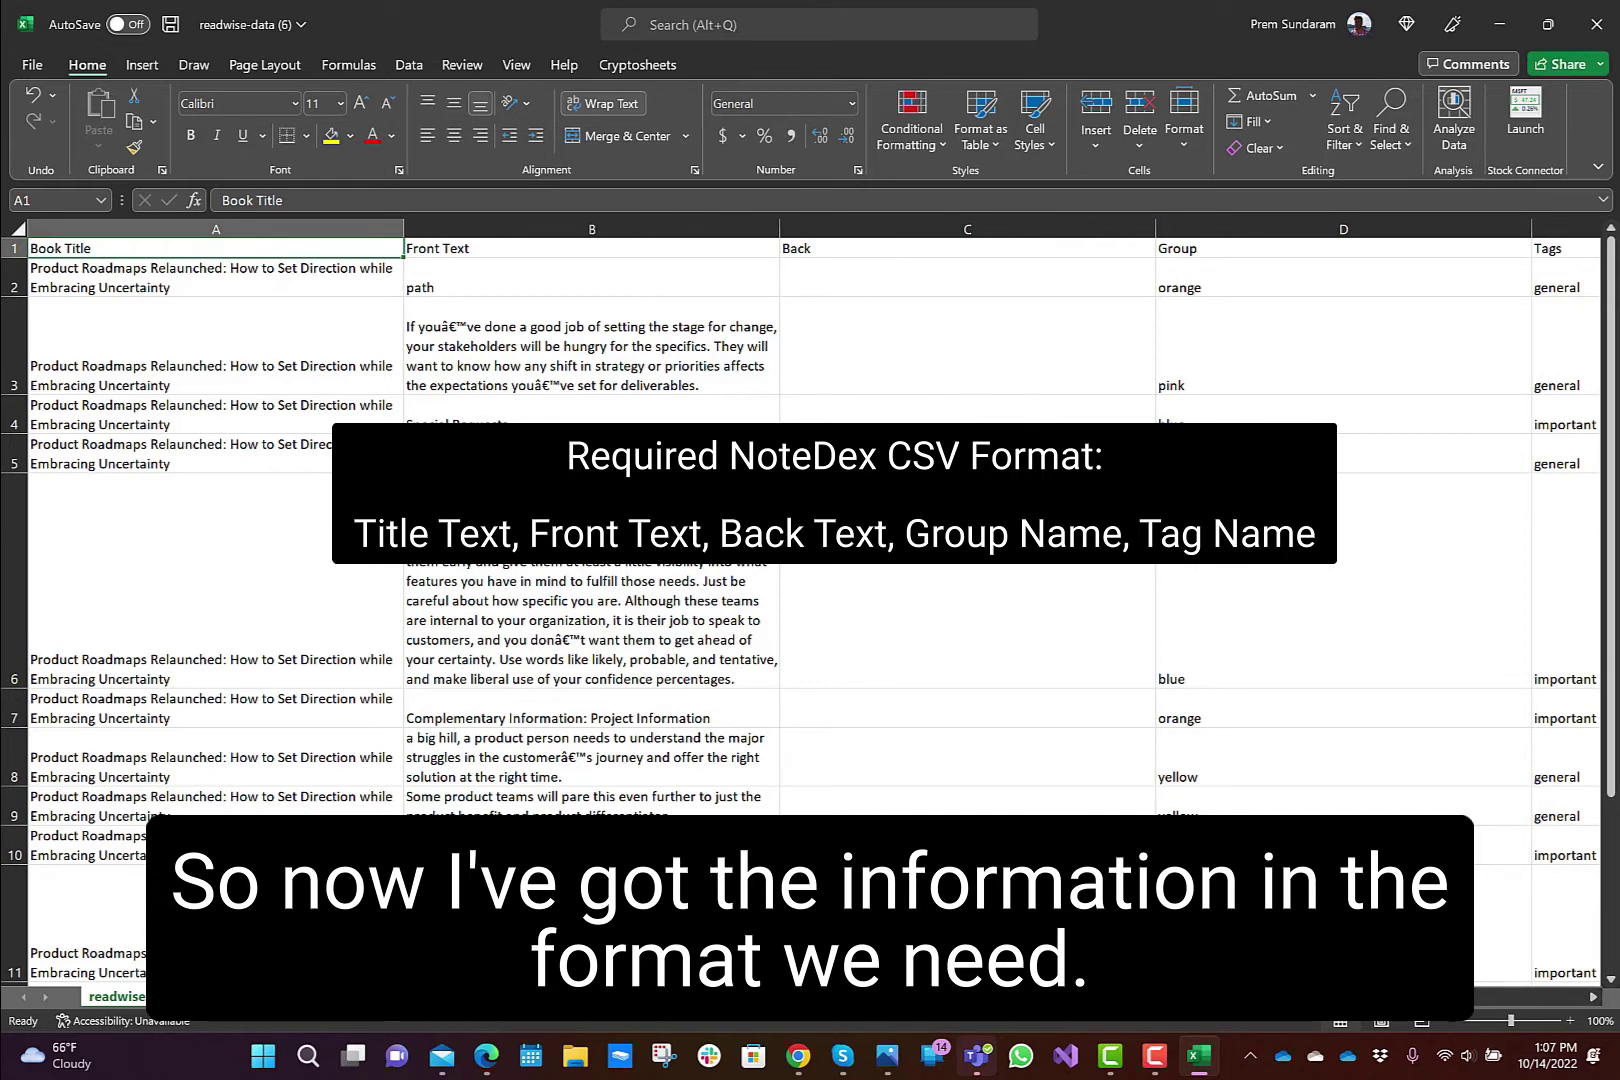
pyautogui.write('Tit')
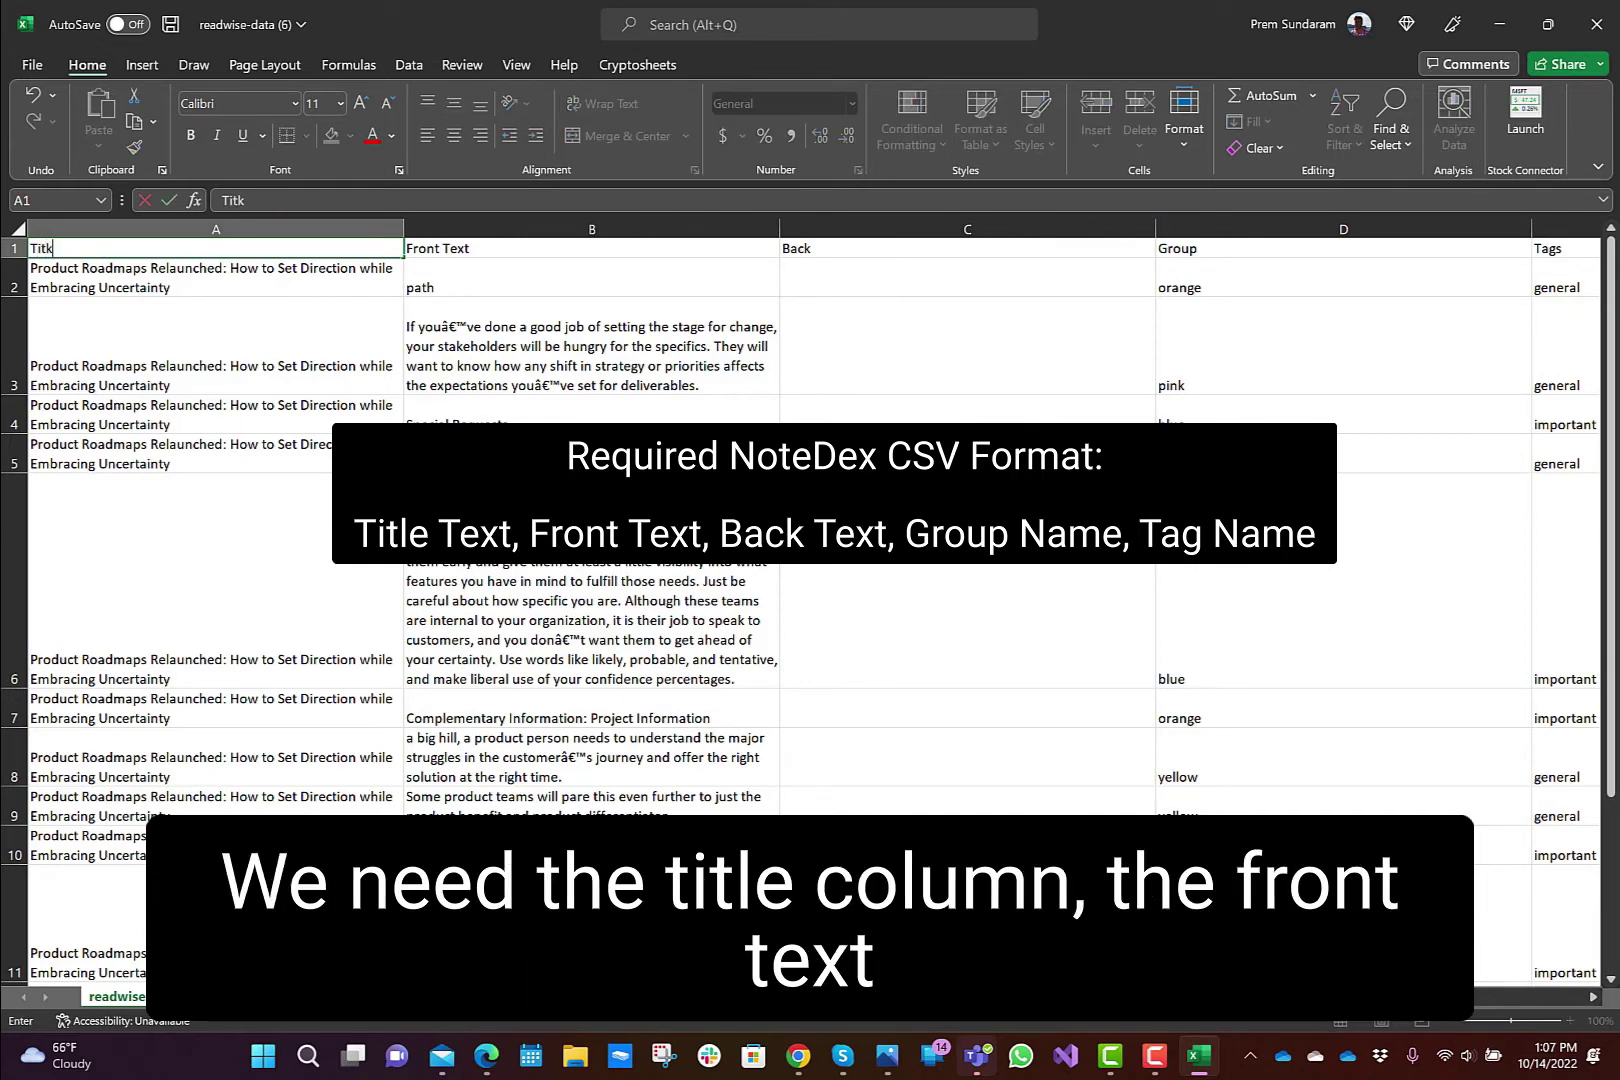
pyautogui.write('le')
pyautogui.press('Tab')
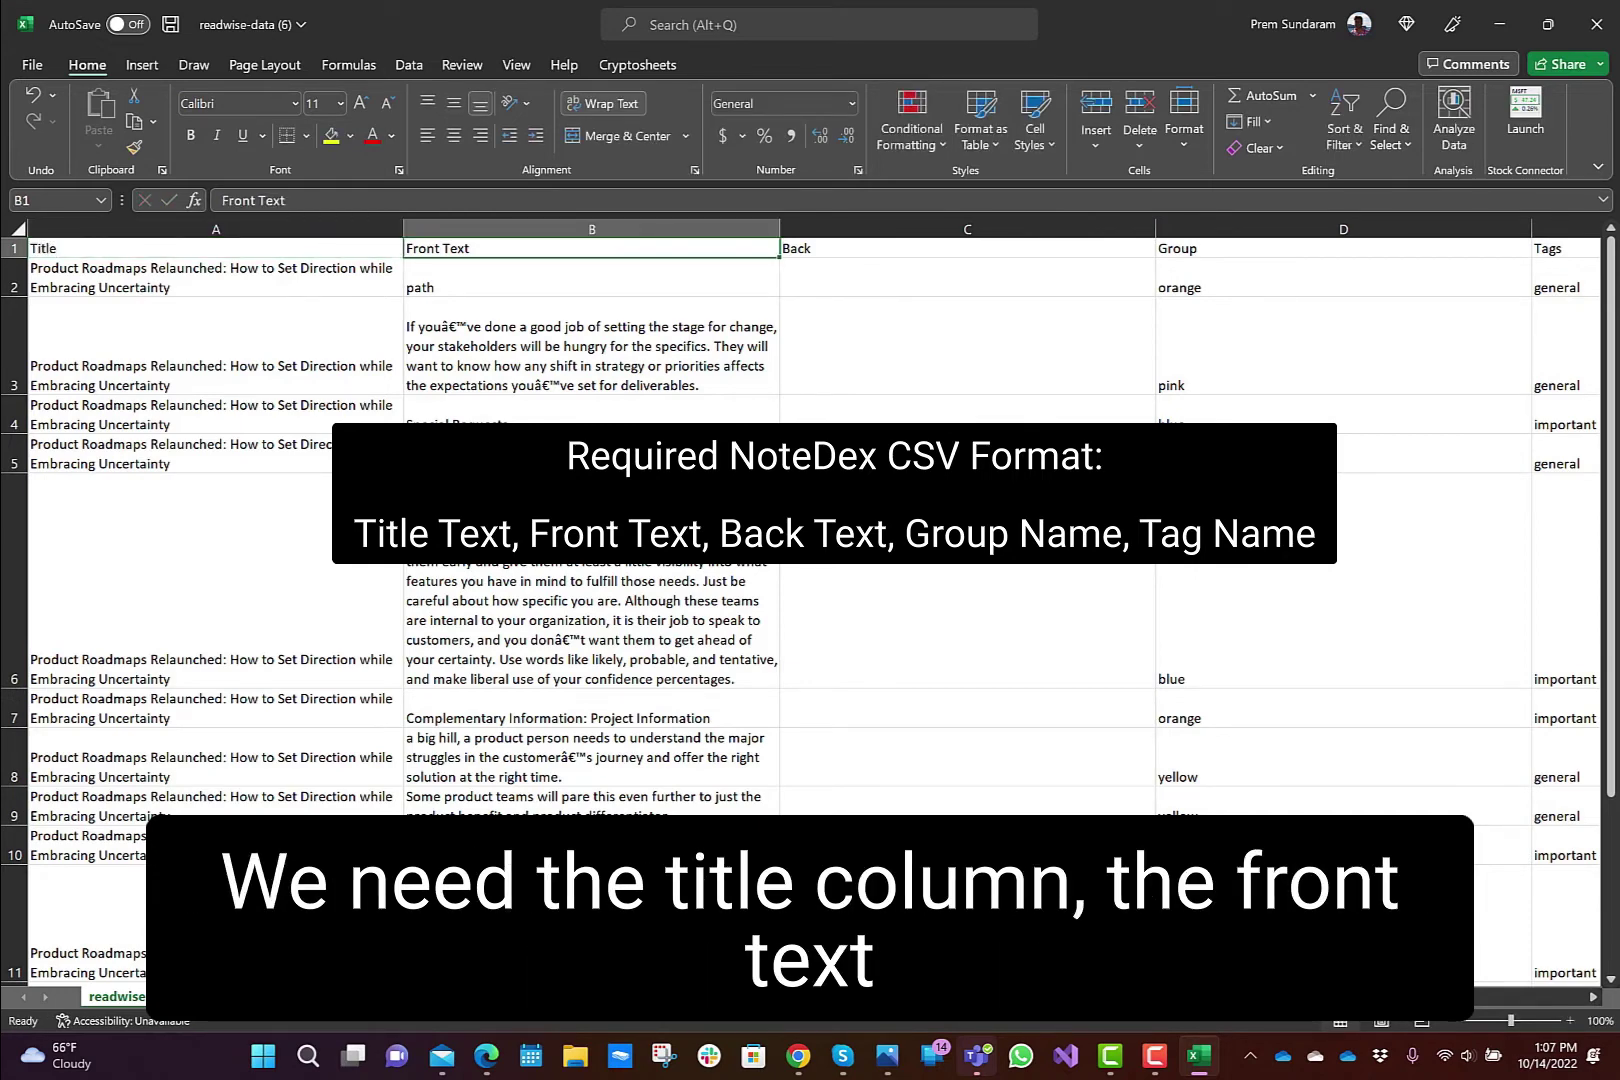
# - Review the order of the row 1 headers from Title through Tags
pyautogui.press('Right')
pyautogui.press('Right')
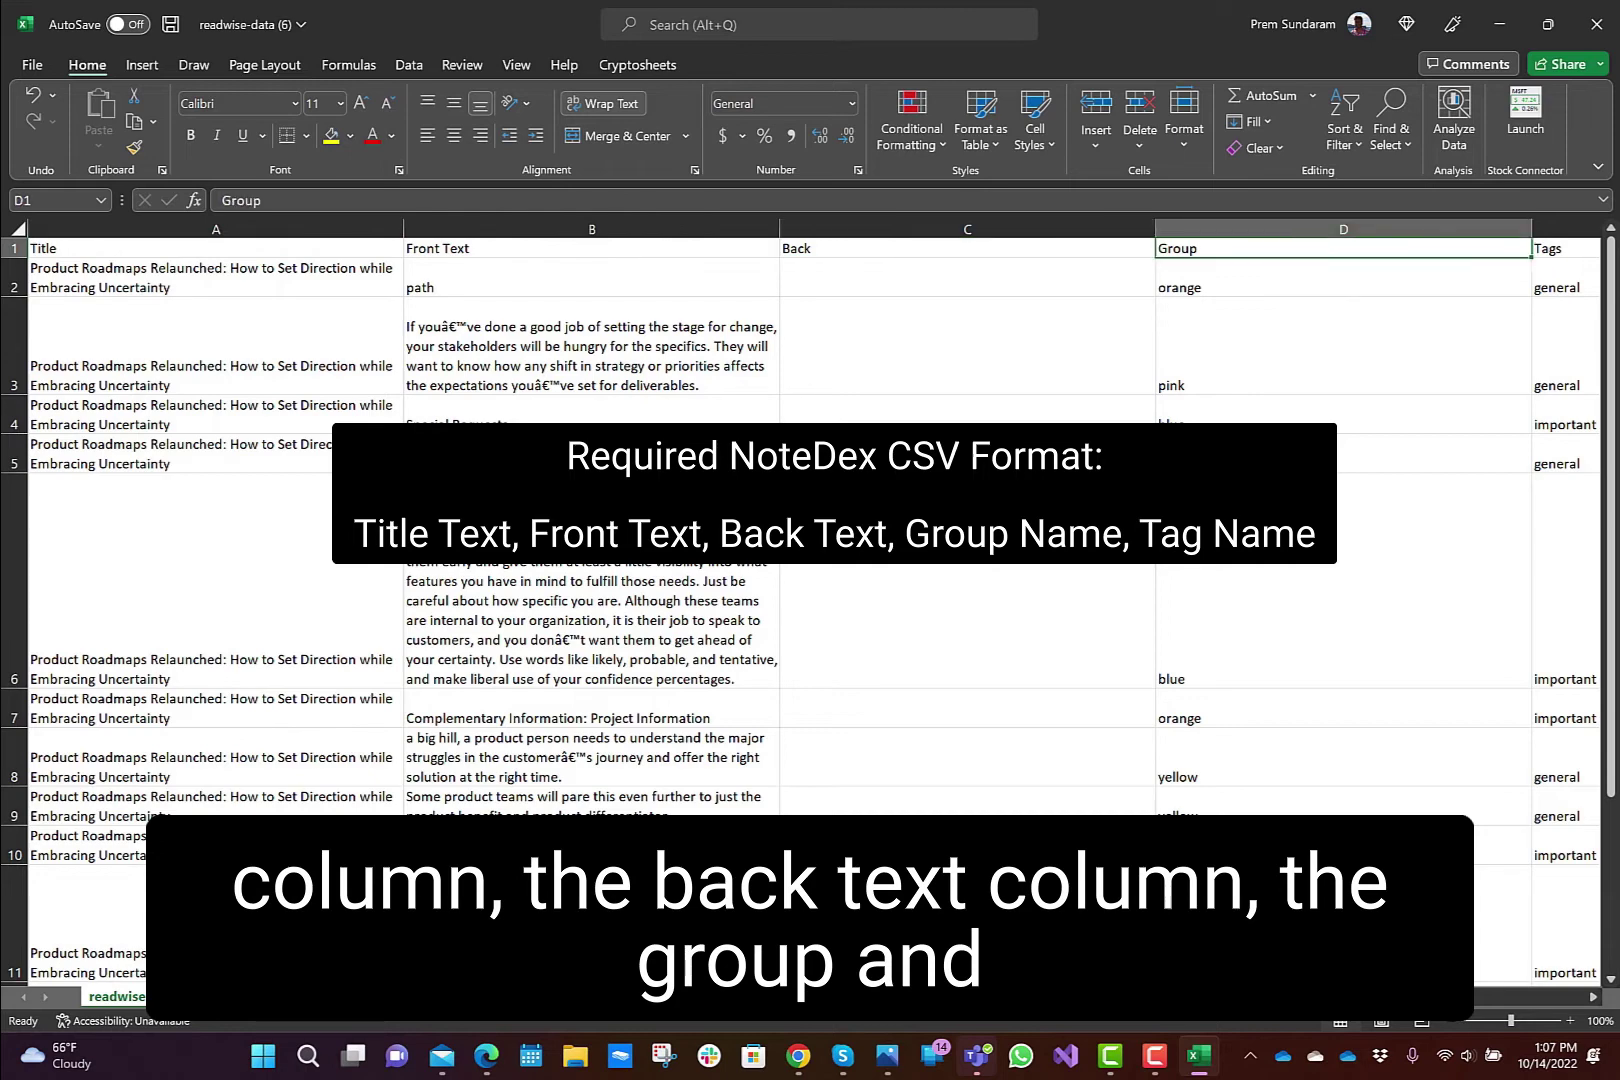
pyautogui.press('Right')
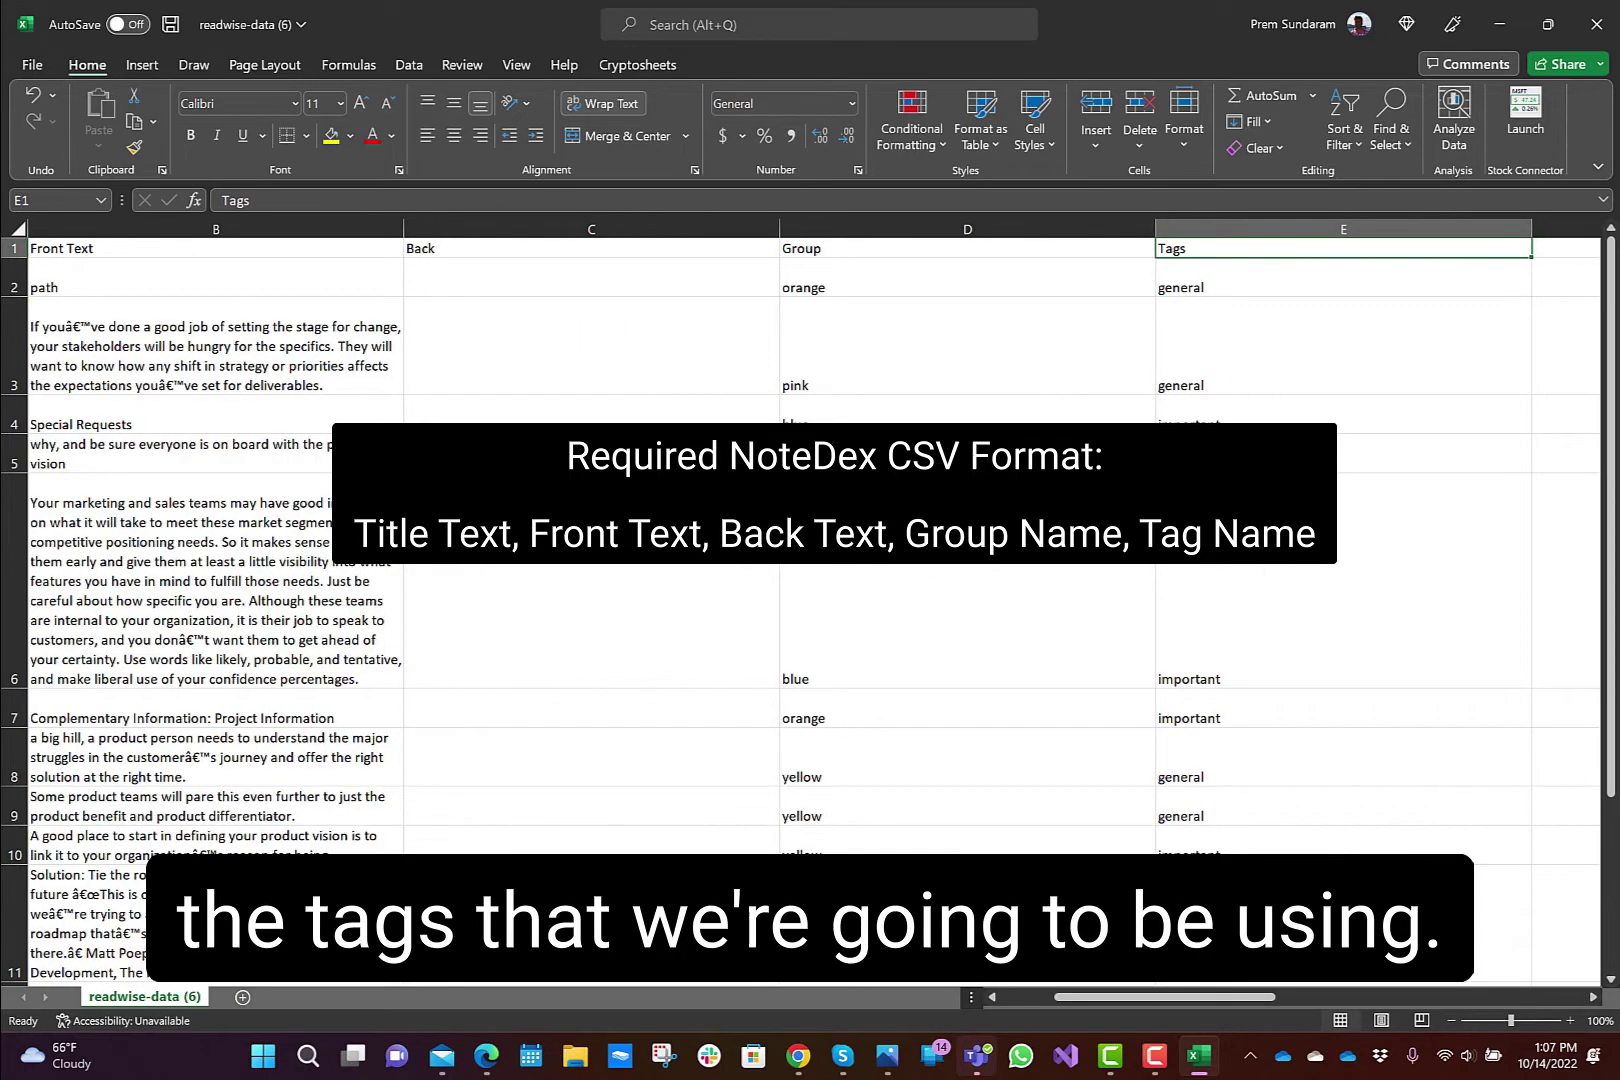
pyautogui.press('Left')
pyautogui.press('Left')
pyautogui.press('Left')
pyautogui.press('Left')
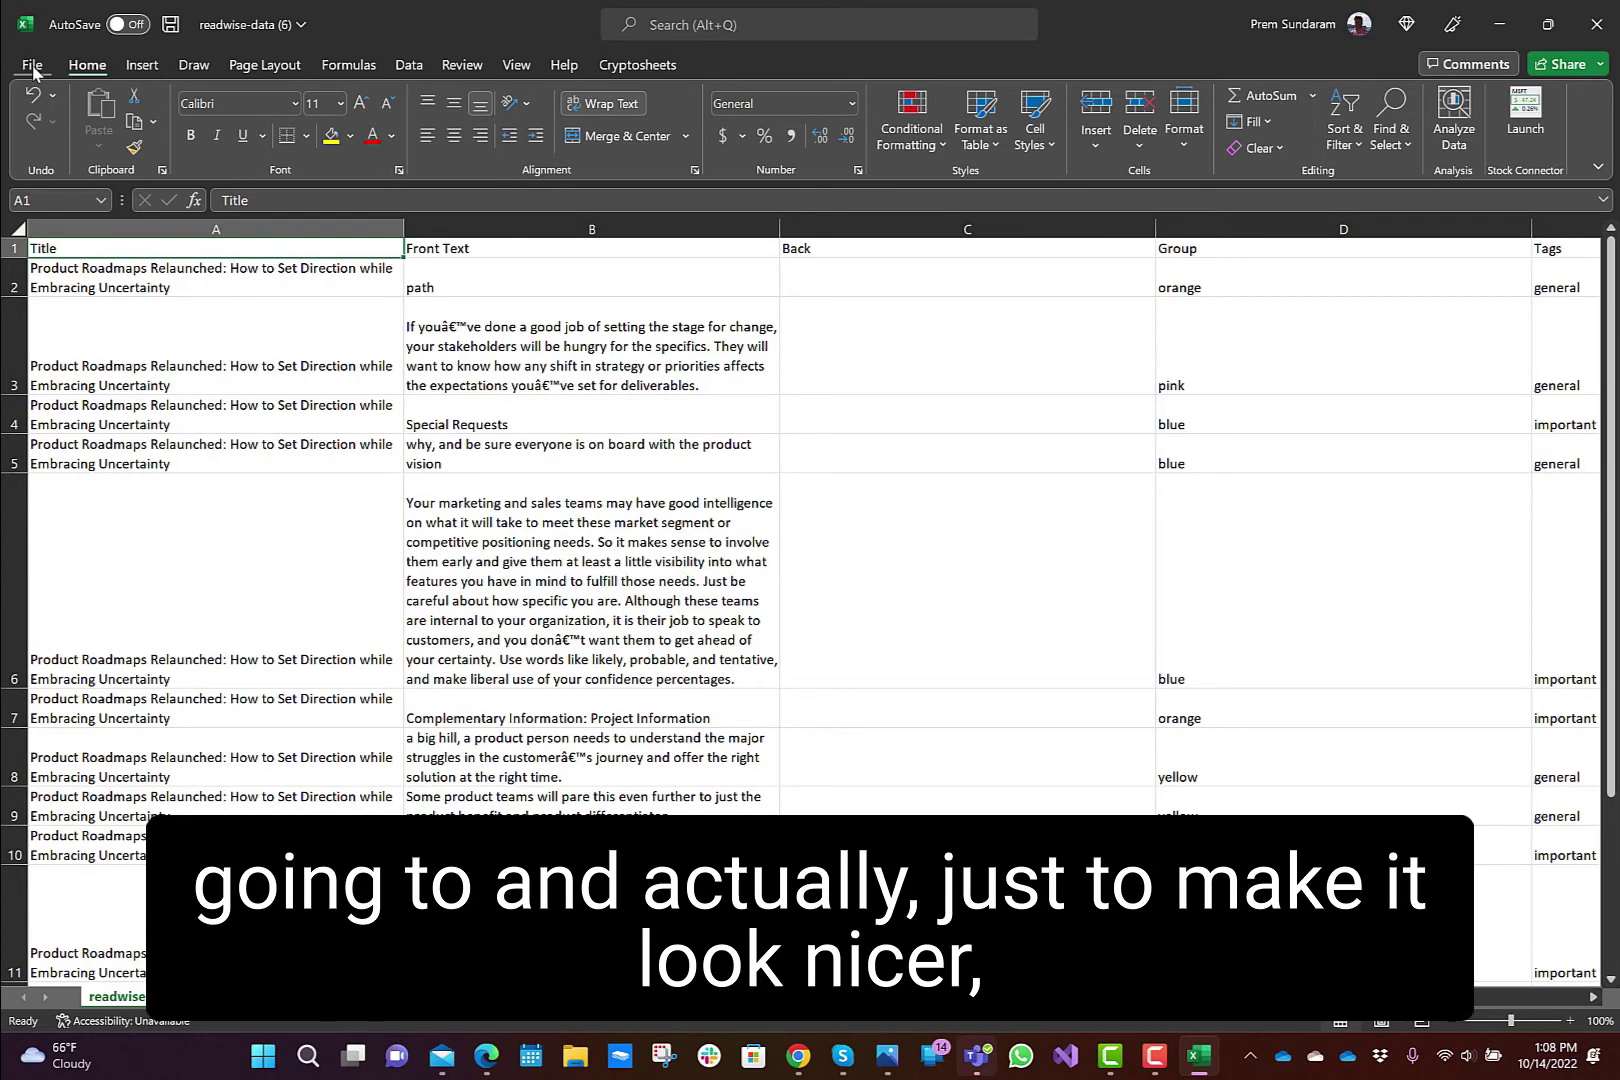
# - Shorten the first highlight's title in cell A2 to "Product Roadmaps"
pyautogui.click(163, 280)
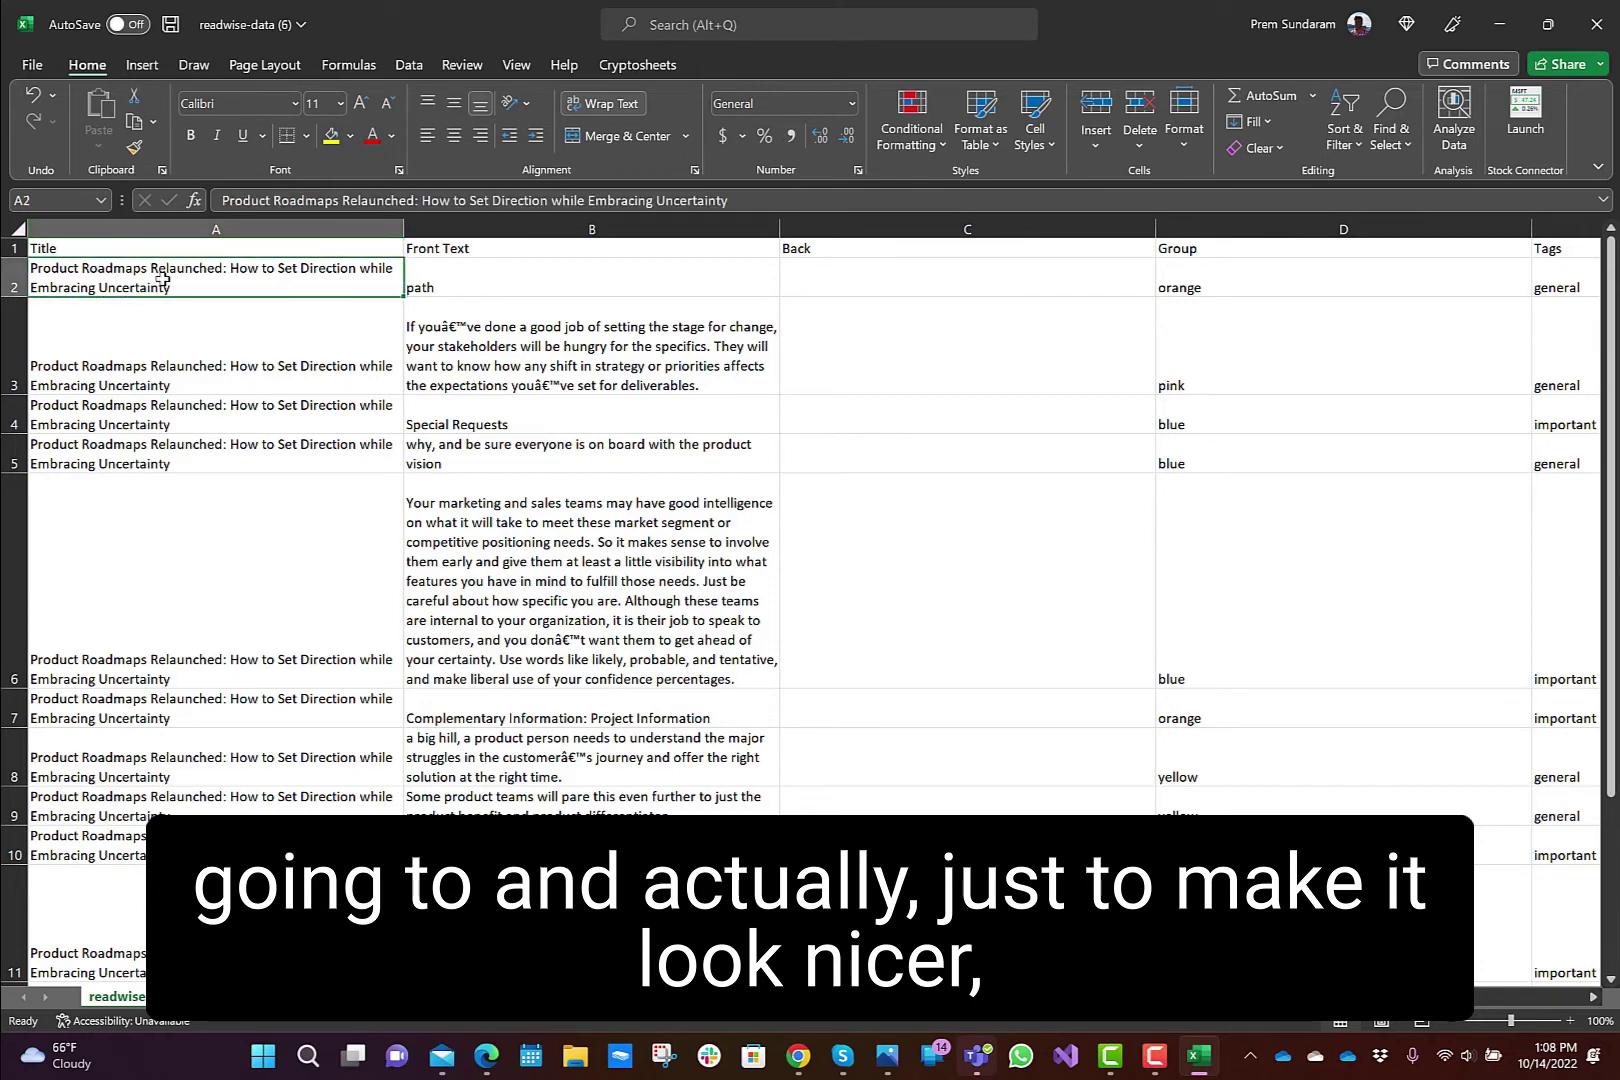
pyautogui.tripleClick(163, 280)
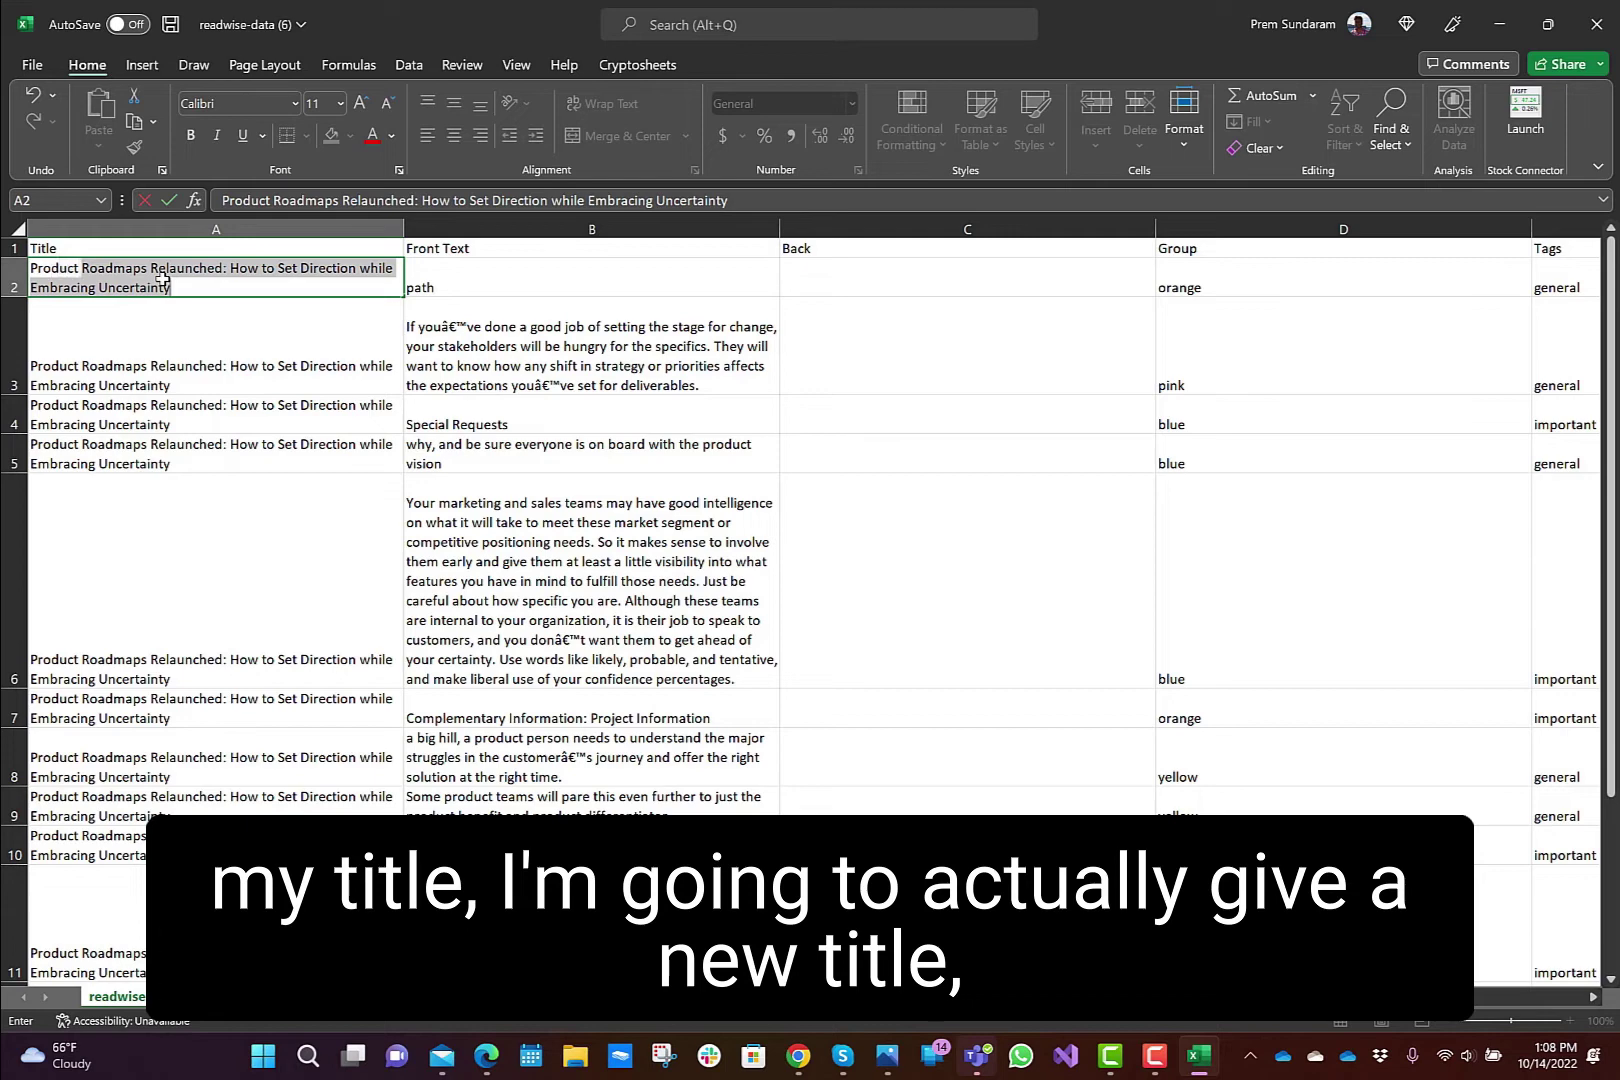
pyautogui.write('Roadm')
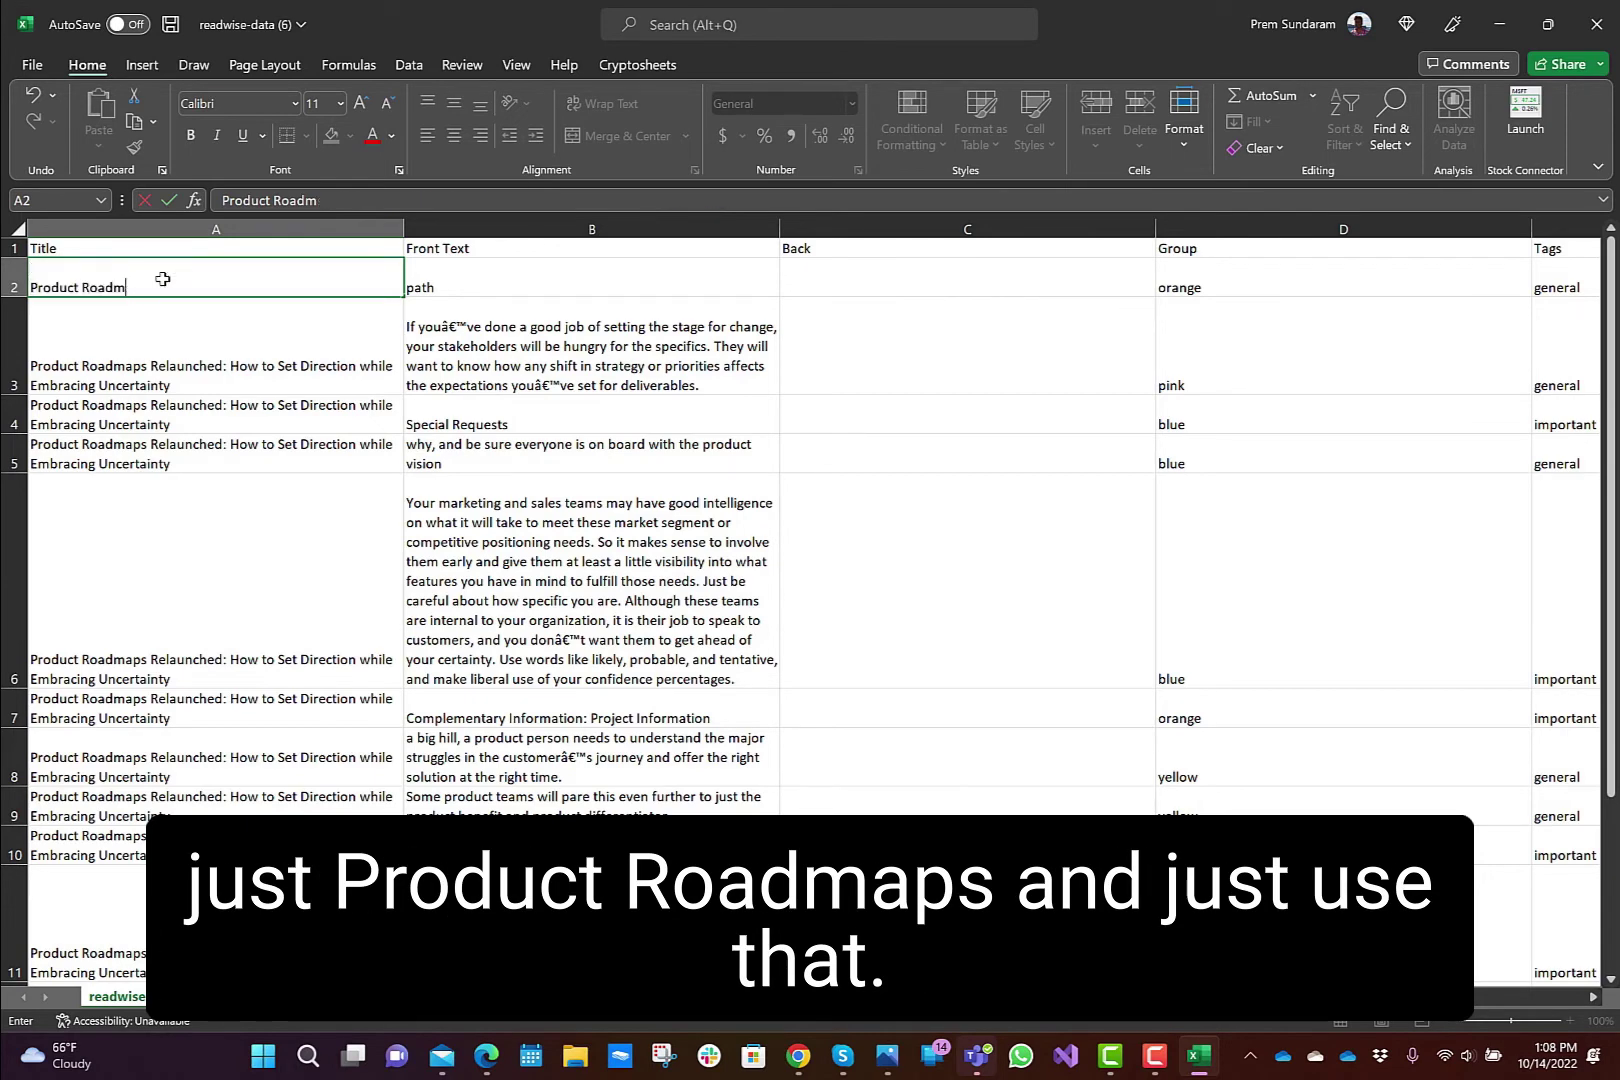
pyautogui.write('saps')
pyautogui.press('BackSpace')
pyautogui.press('Return')
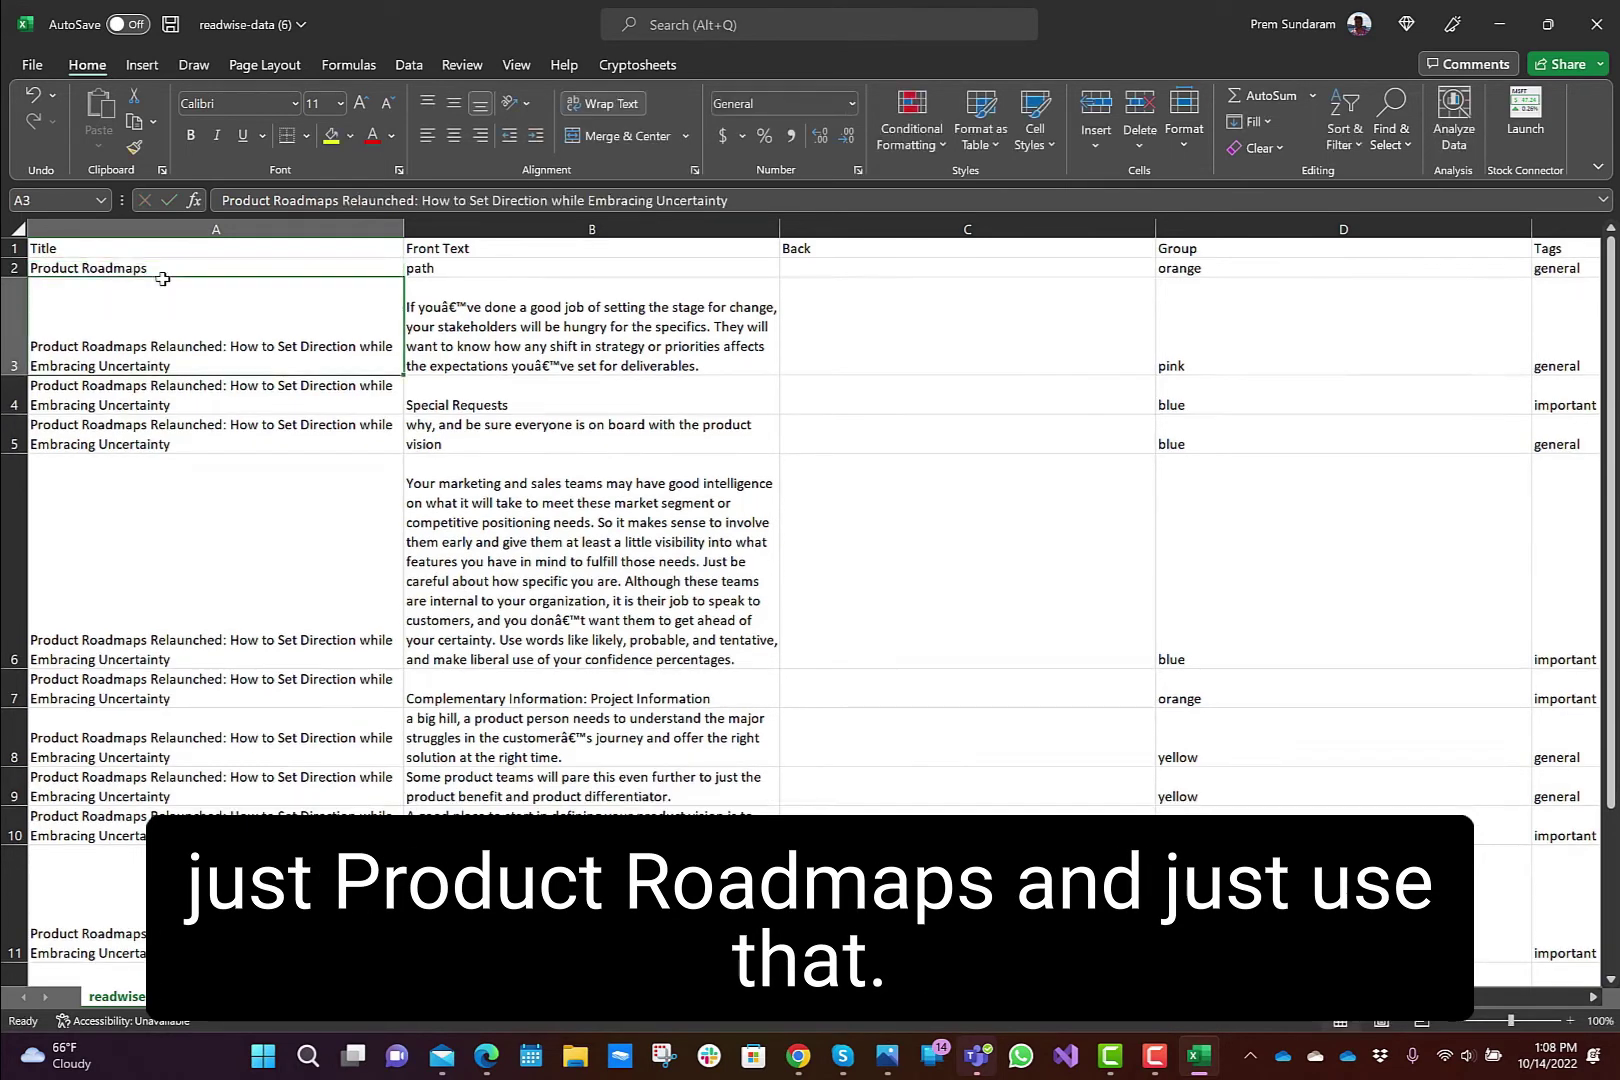
# - Fill the shortened title "Product Roadmaps" from cell A2 down column A through row 12
pyautogui.click(237, 256)
pyautogui.click(366, 268)
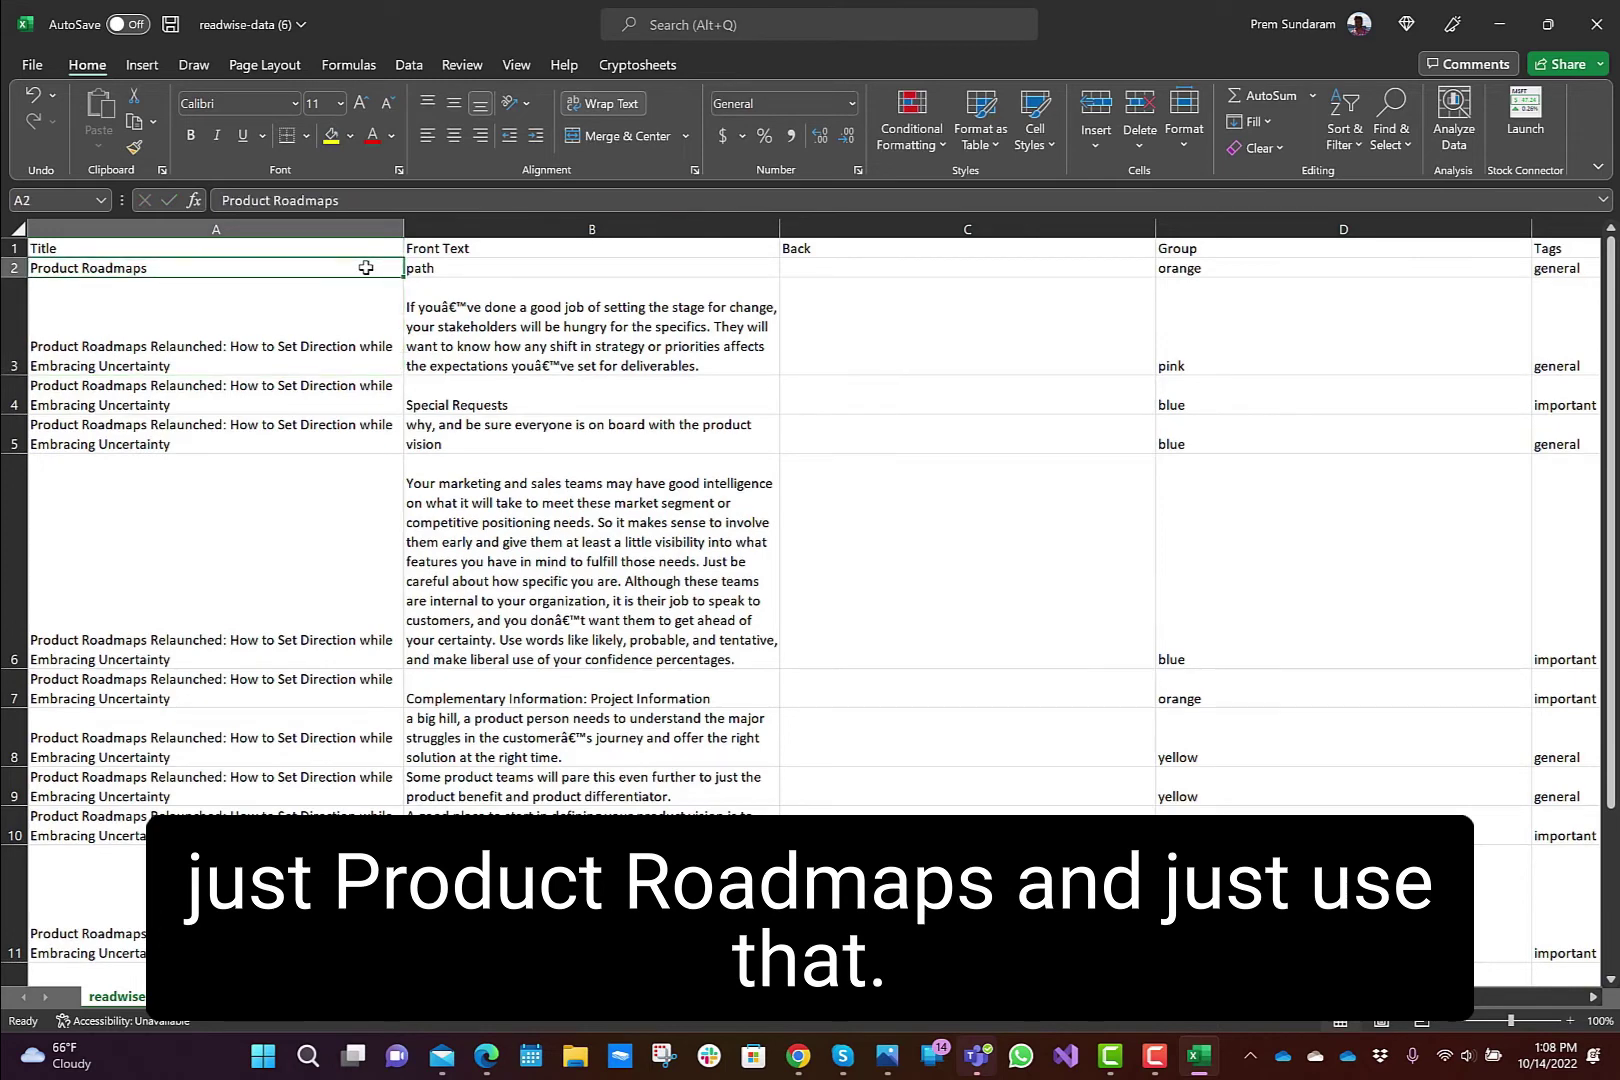
pyautogui.moveTo(406, 281); pyautogui.dragTo(405, 607)
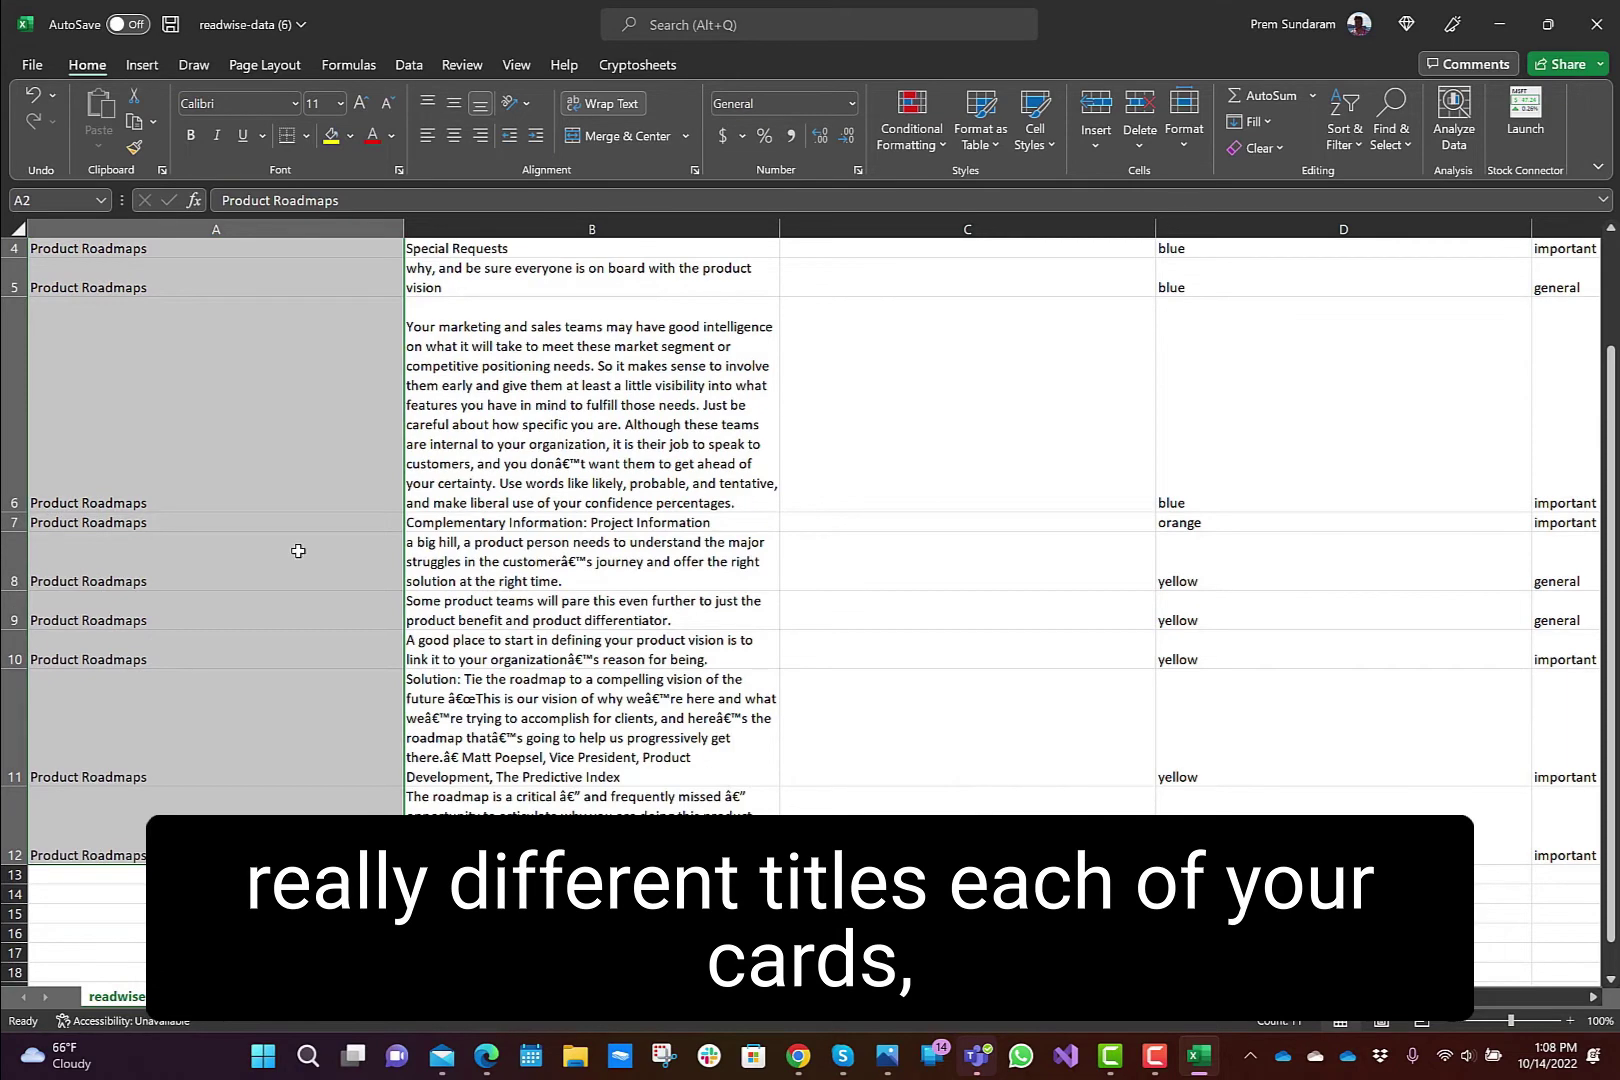
pyautogui.scroll(1, 298, 551)
pyautogui.click(706, 344)
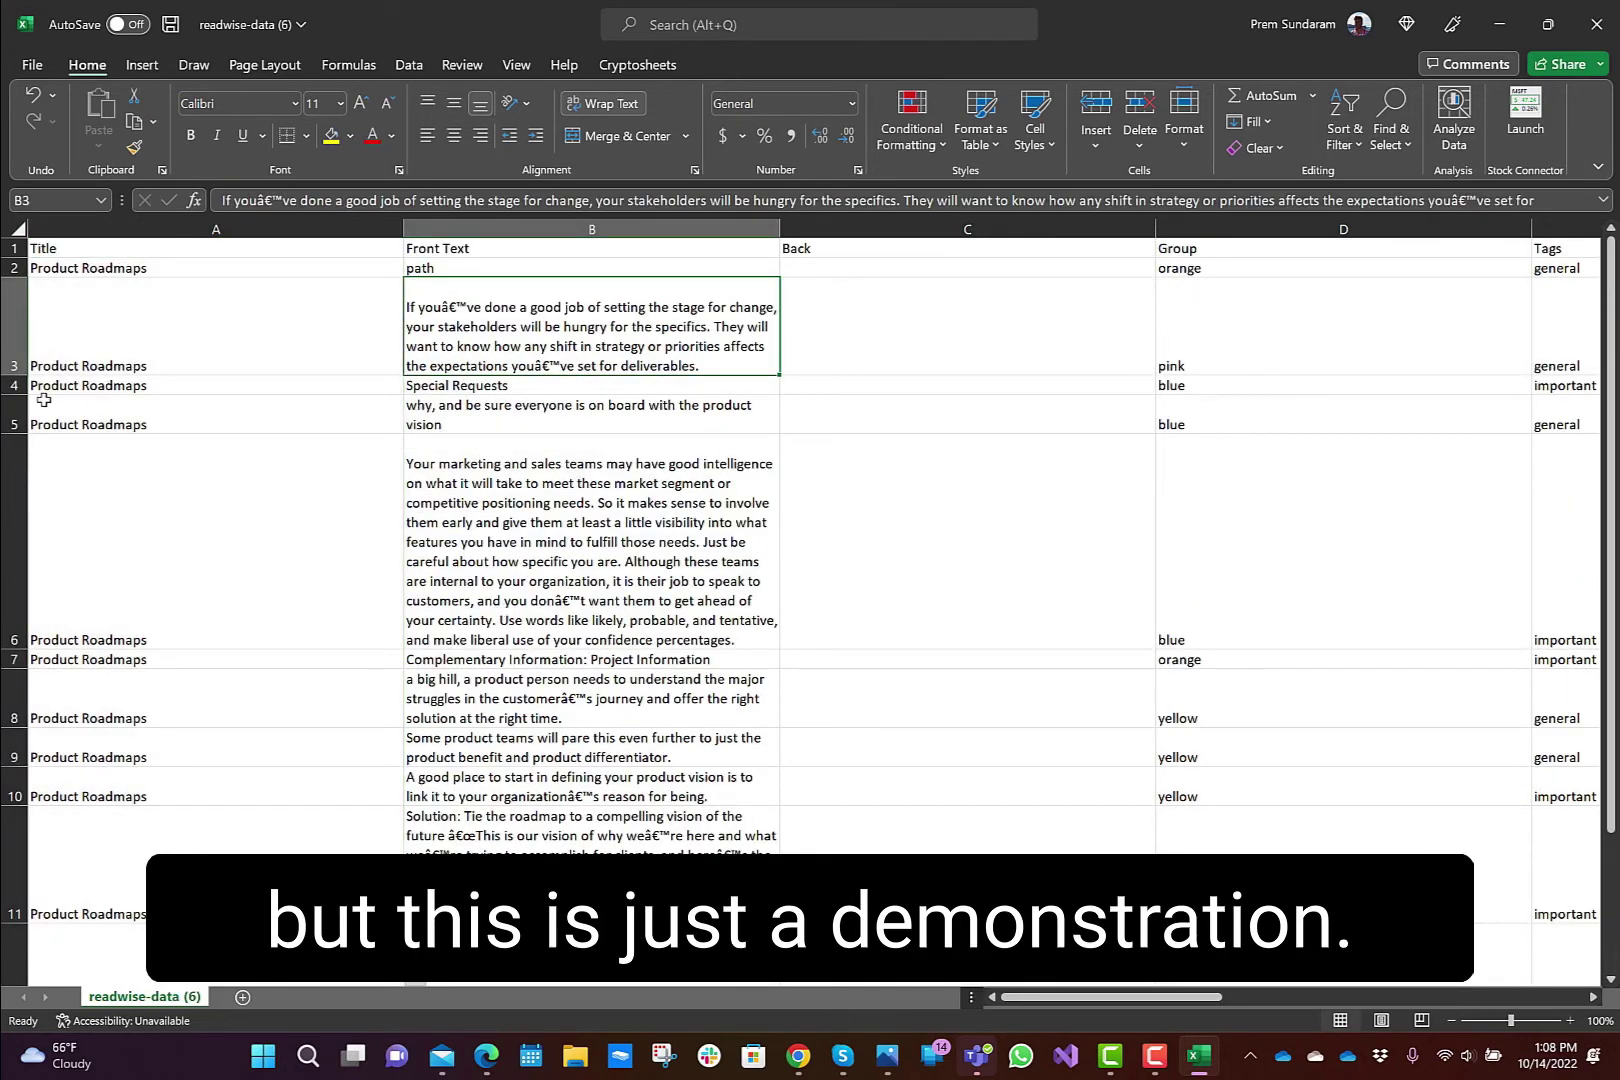
# - Save the workbook to the Downloads folder as the CSV (Comma delimited) file "readwise-data (6)"
pyautogui.click(170, 26)
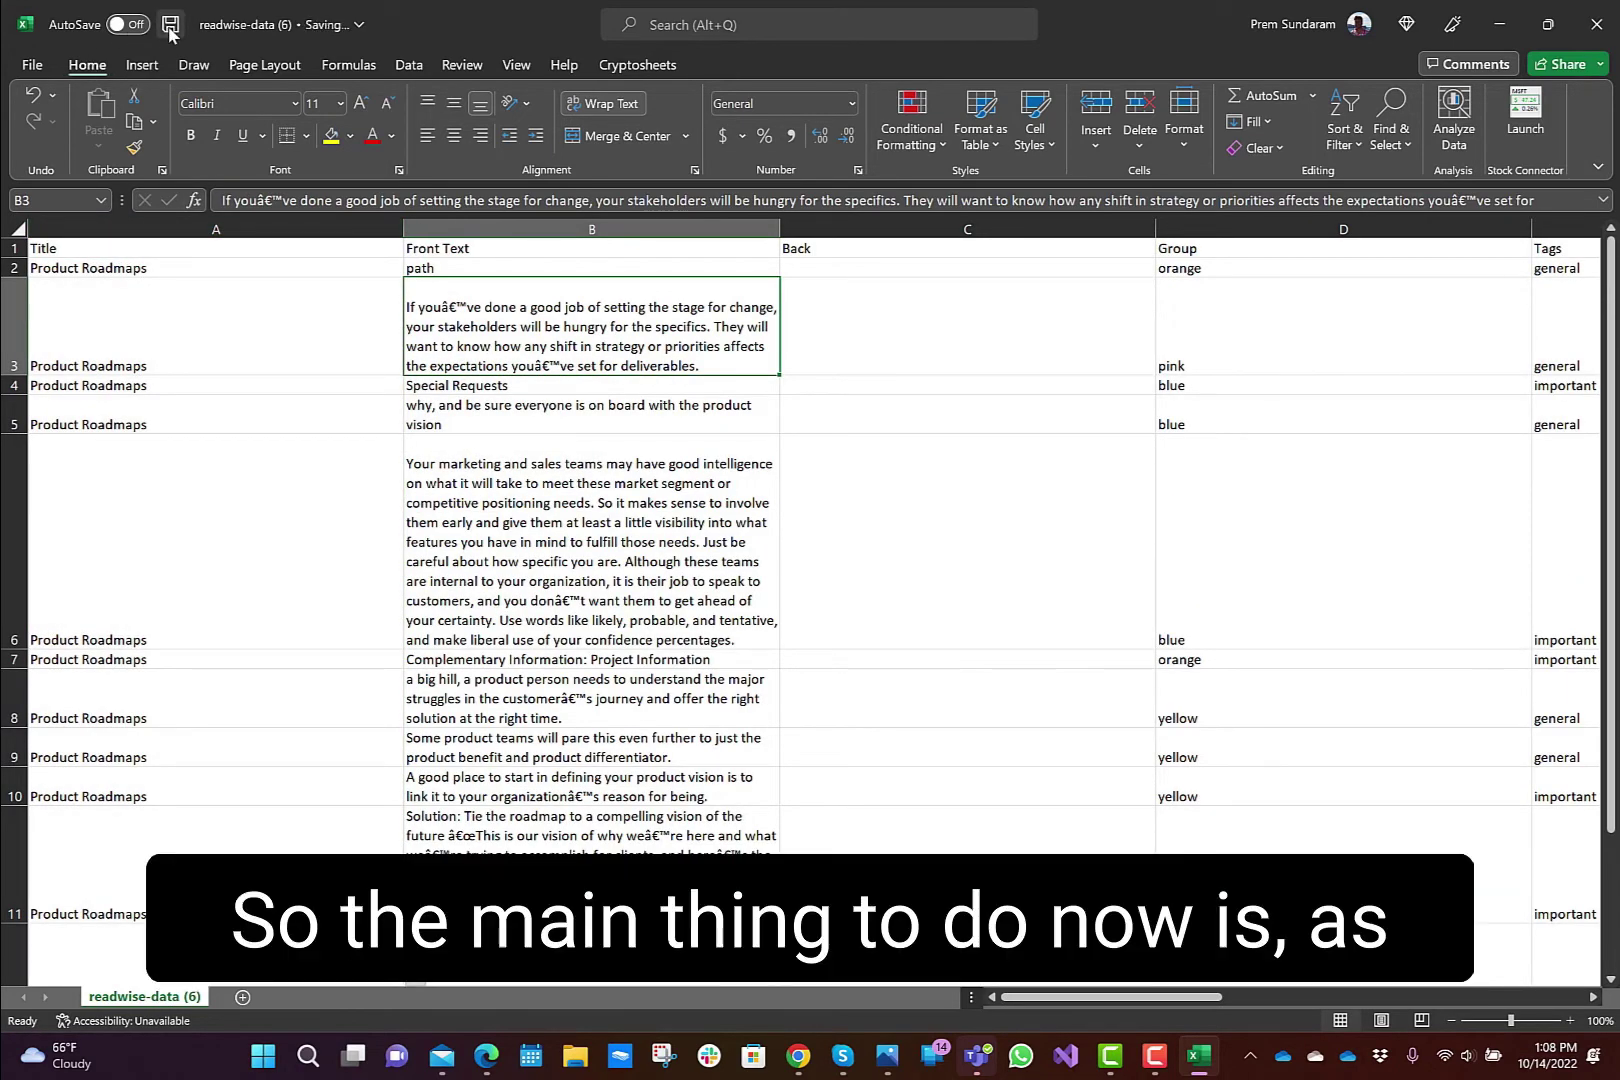
pyautogui.click(36, 66)
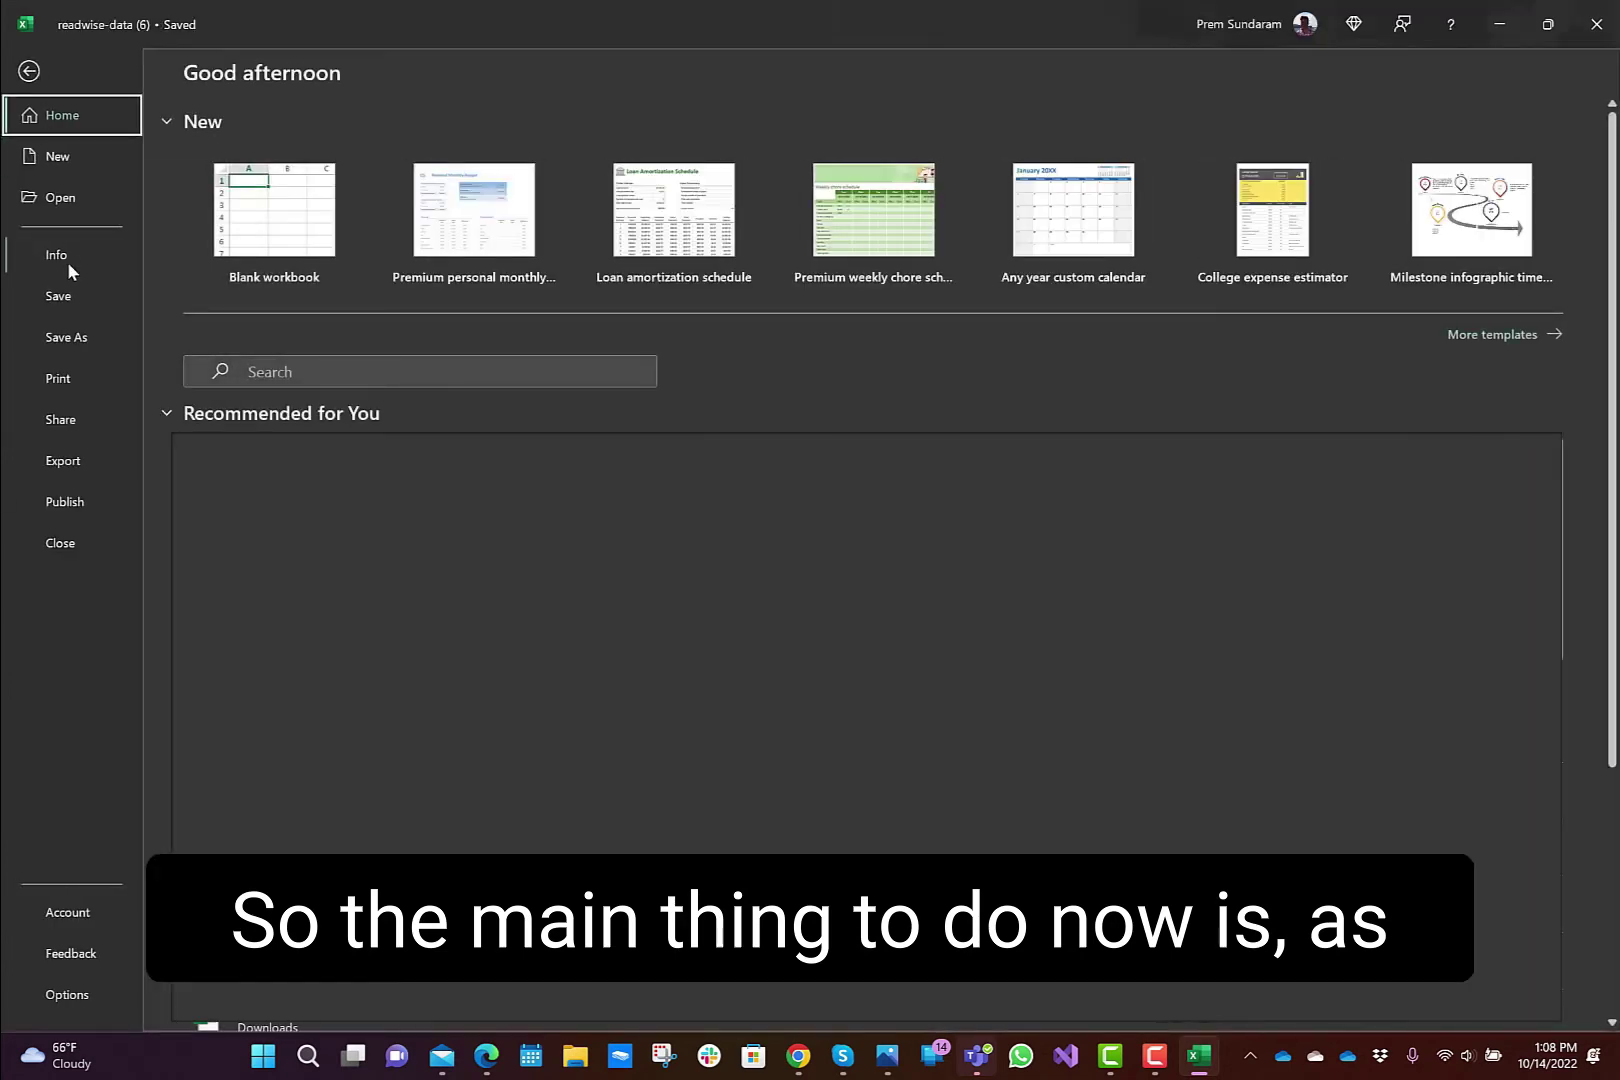
pyautogui.click(73, 336)
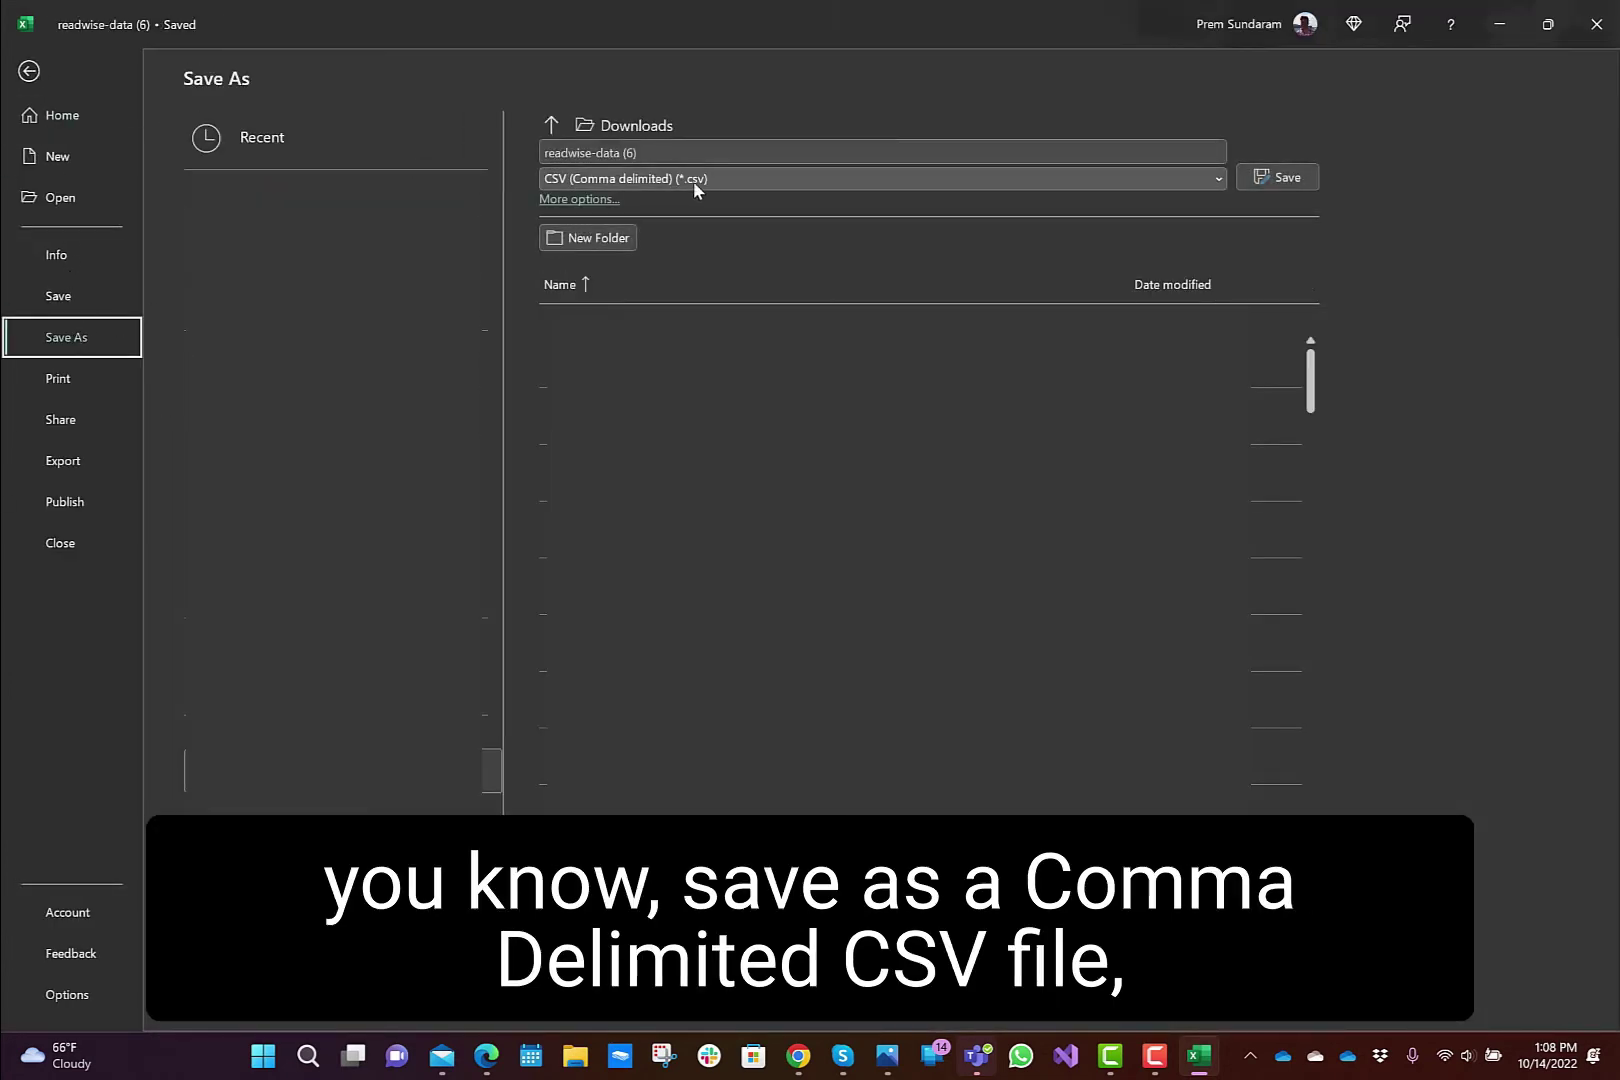
pyautogui.click(1304, 176)
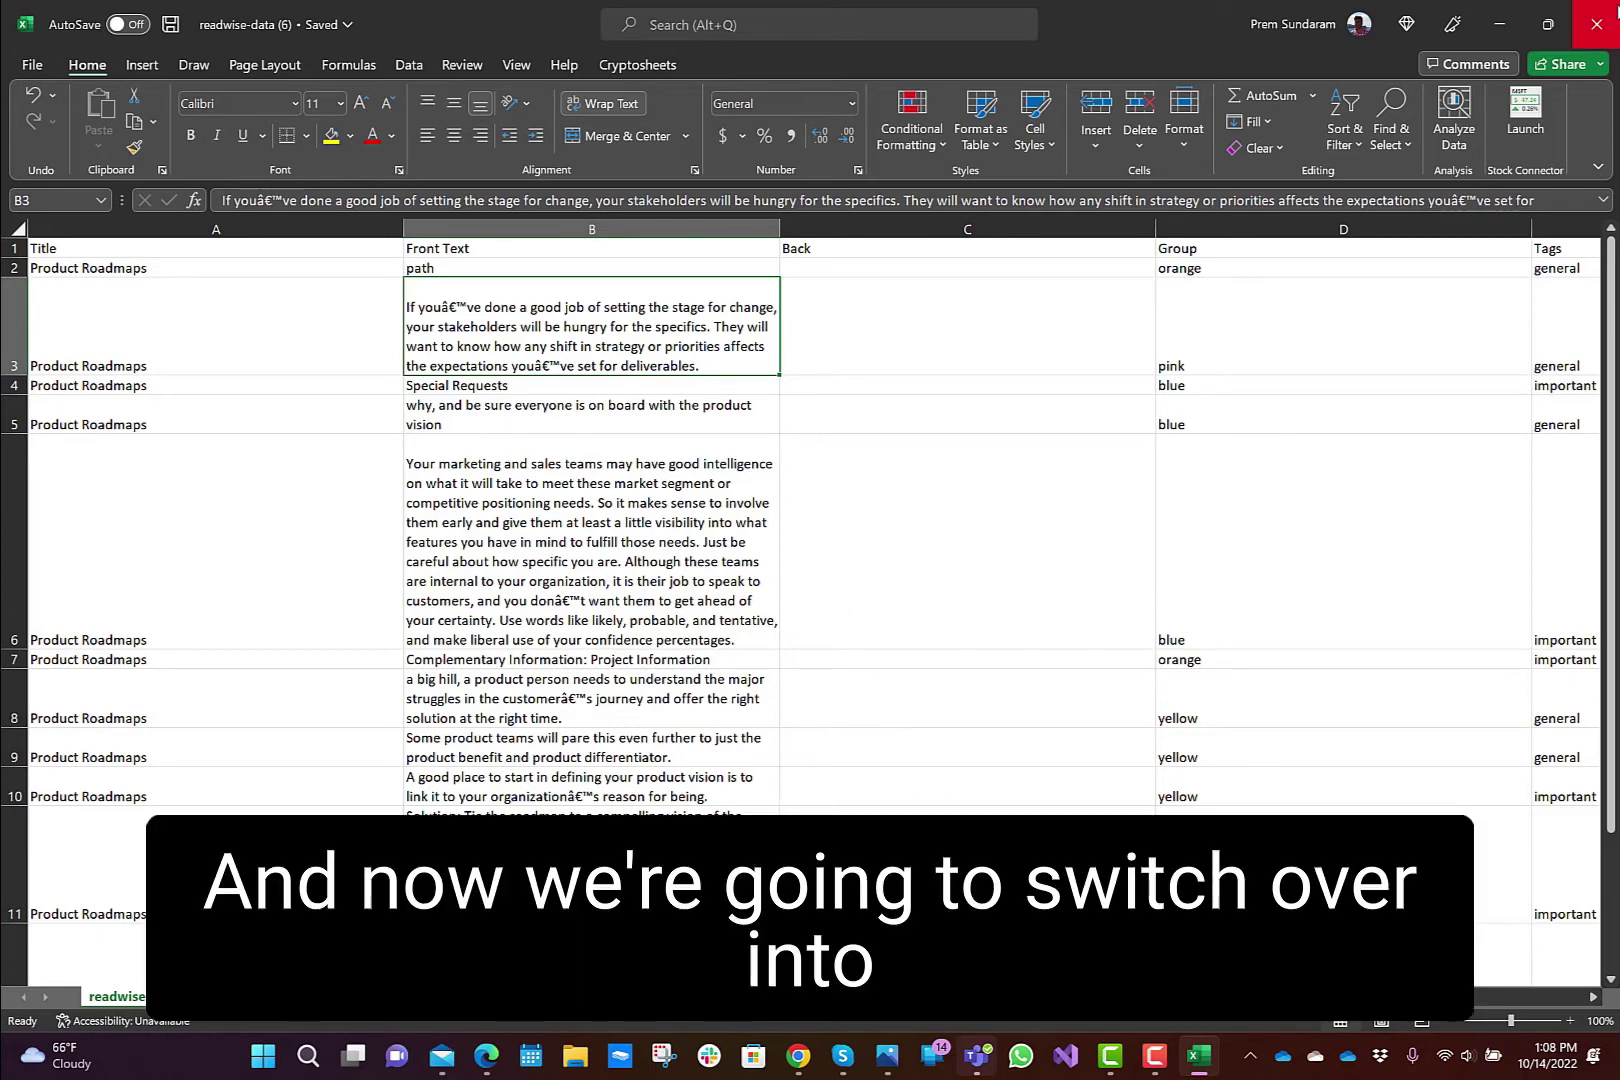
# - Close the workbook and the Readwise browser window, and switch to NoteDex in Chrome
pyautogui.click(1597, 24)
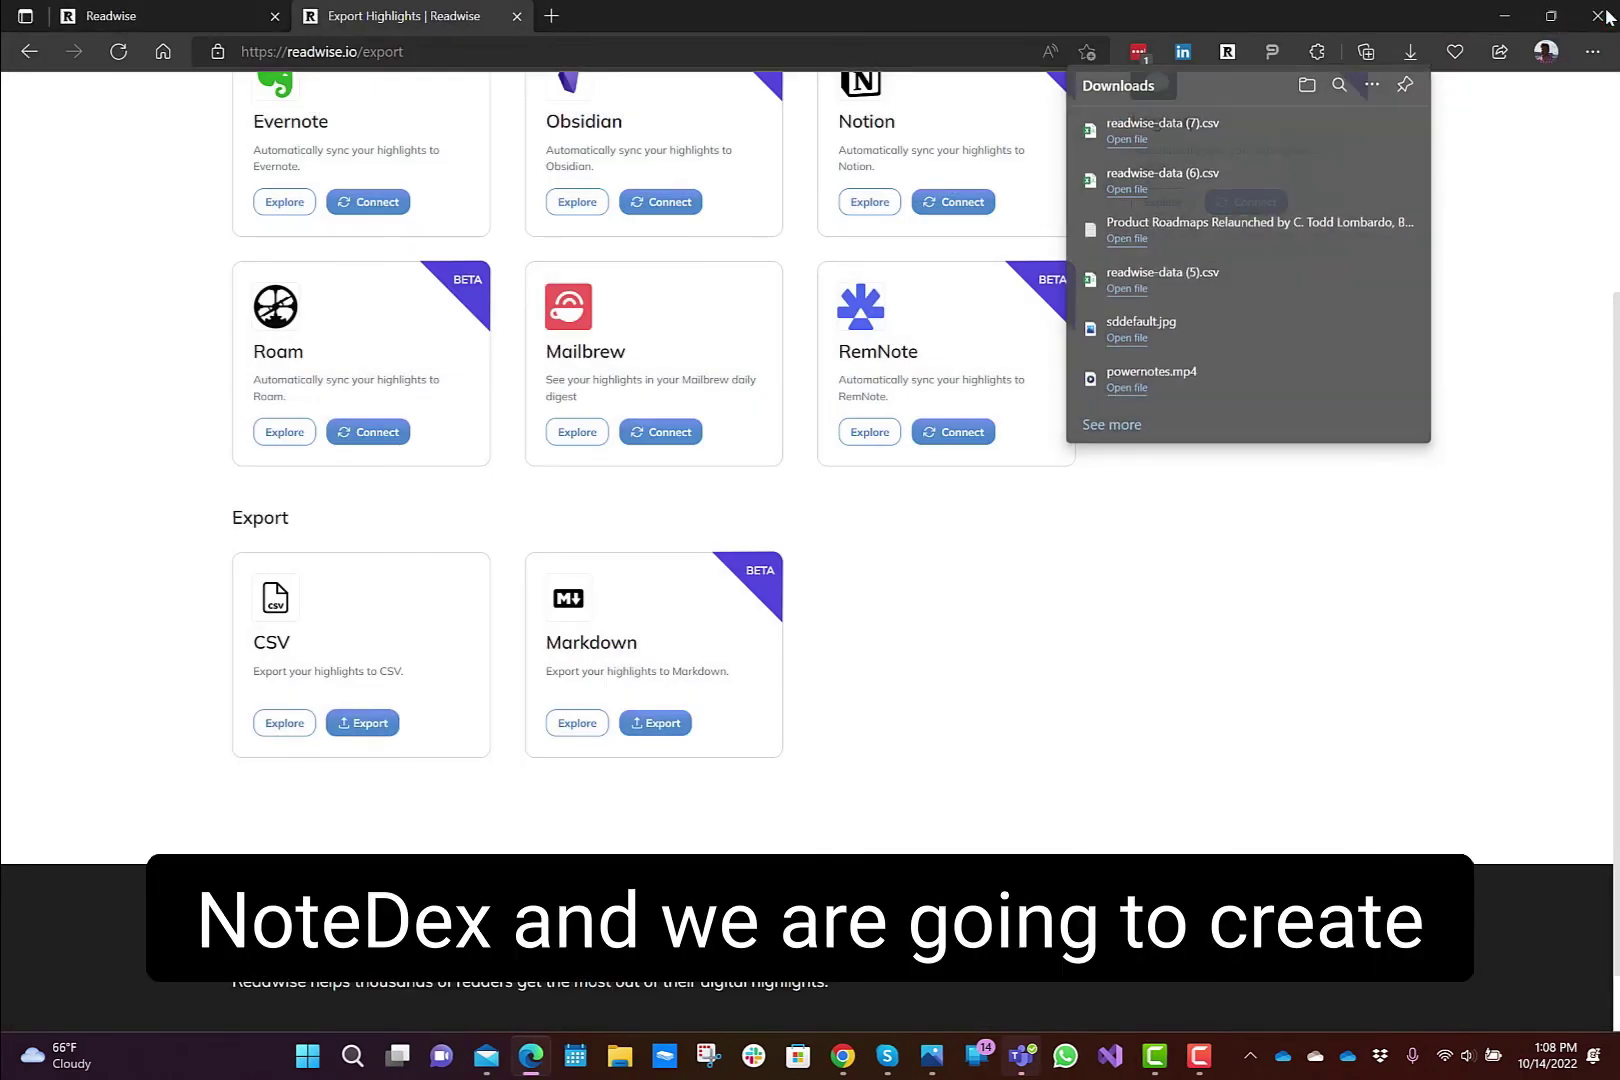
pyautogui.click(1604, 16)
pyautogui.click(850, 1062)
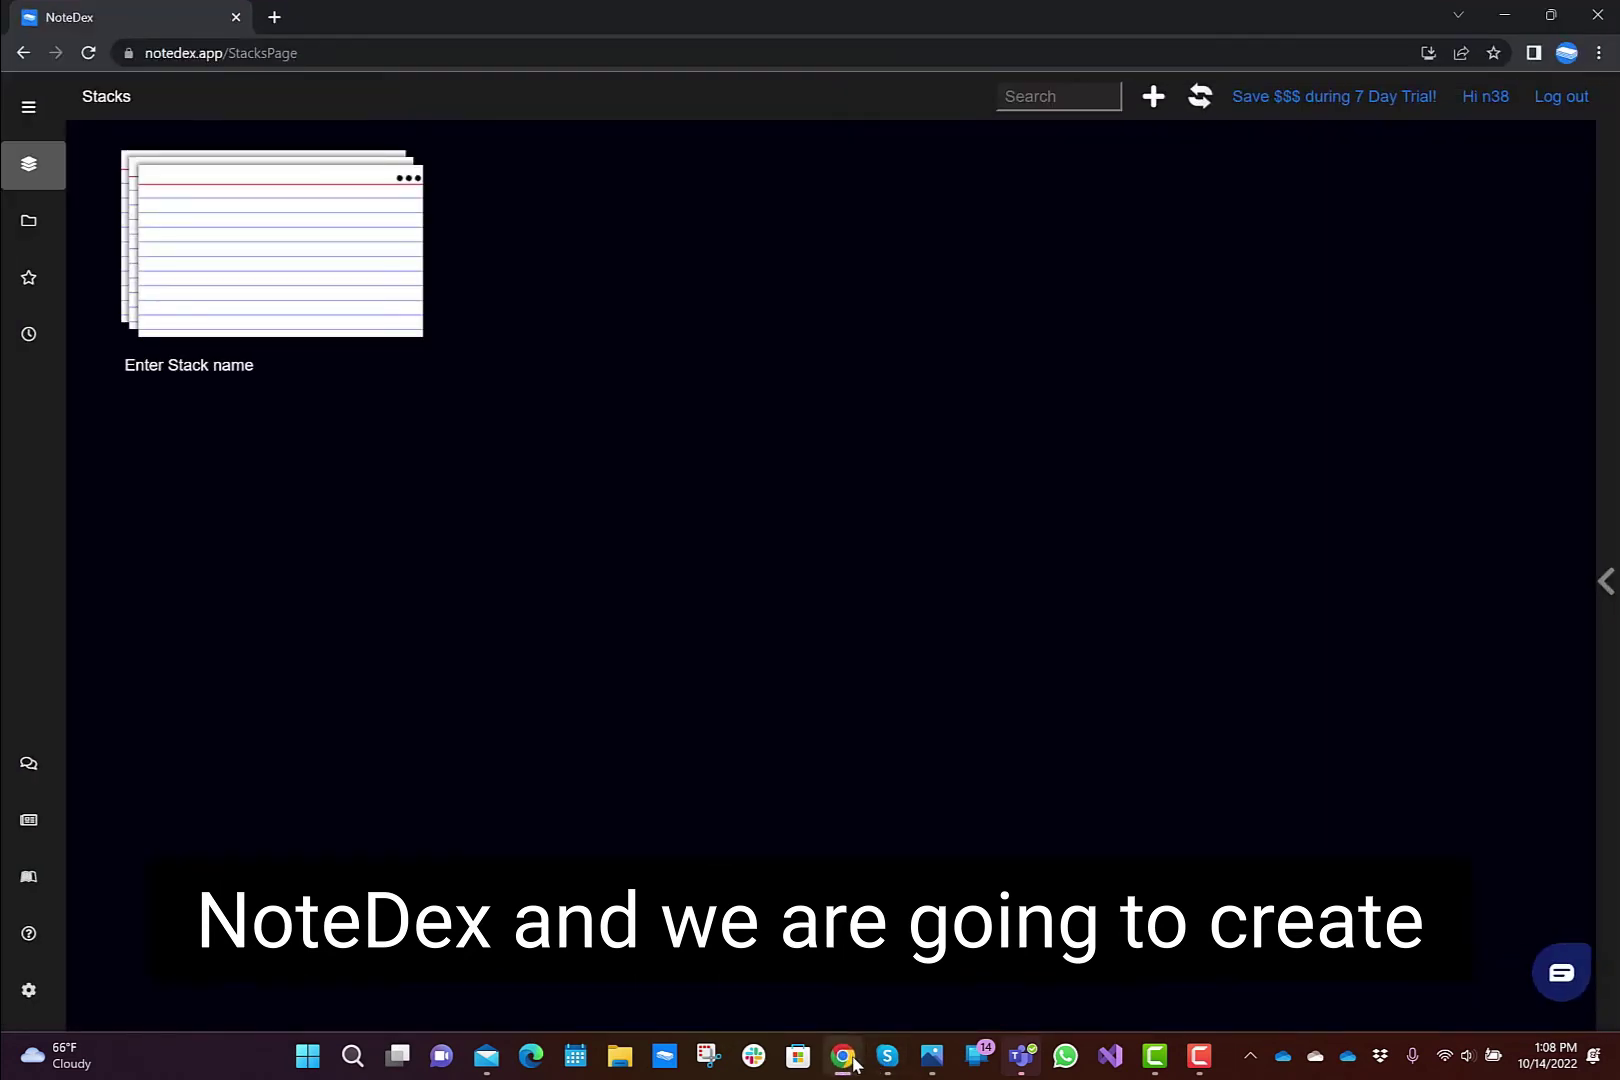
# - Add a new stack on the Stacks page and name it "Readwise"
pyautogui.click(1150, 100)
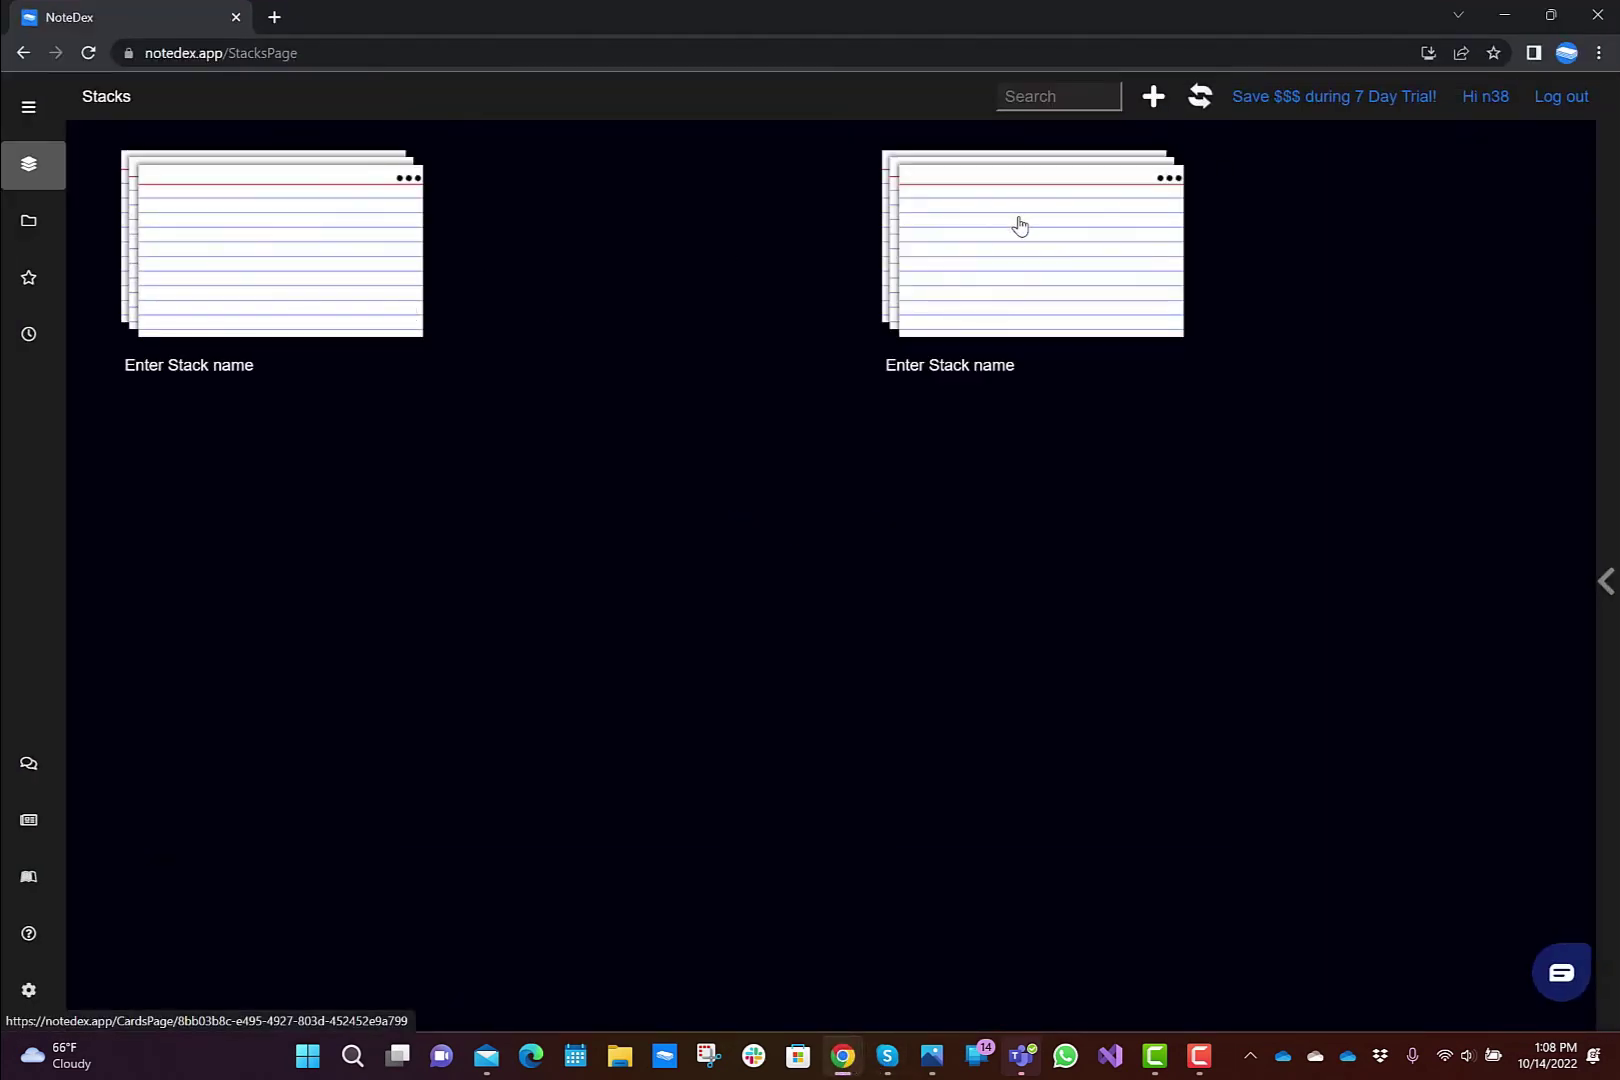
pyautogui.click(926, 372)
pyautogui.write('Rea')
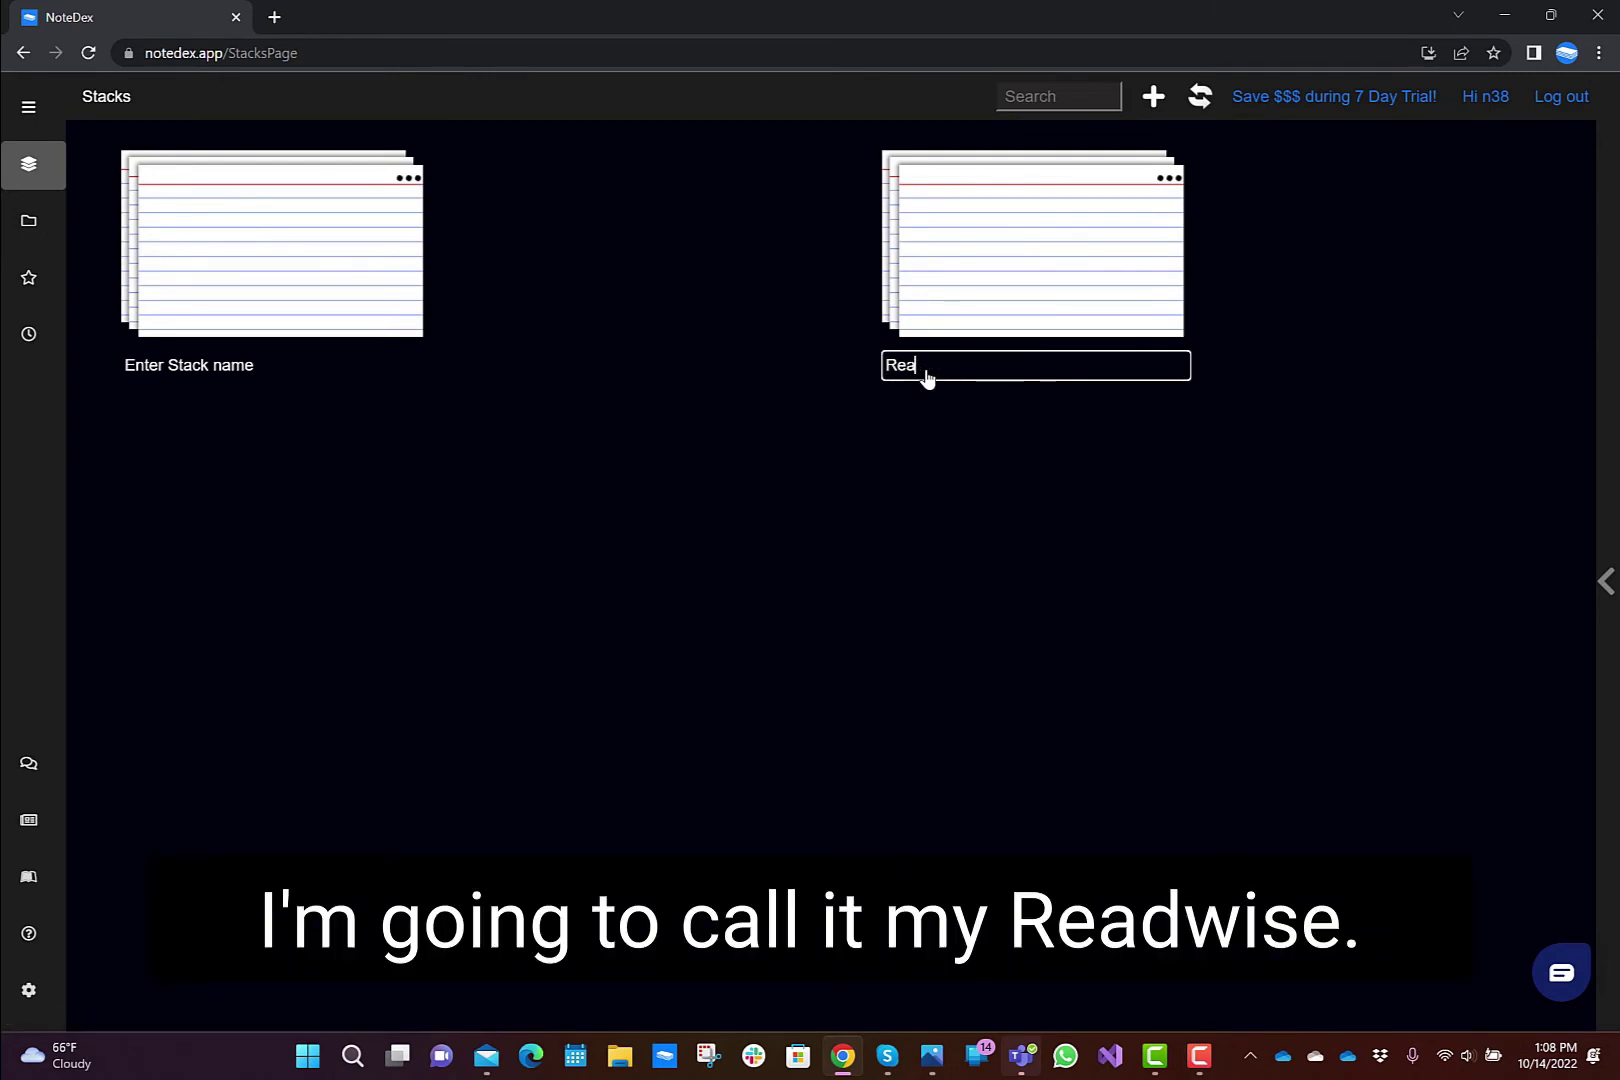
pyautogui.write('dwise')
pyautogui.press('Return')
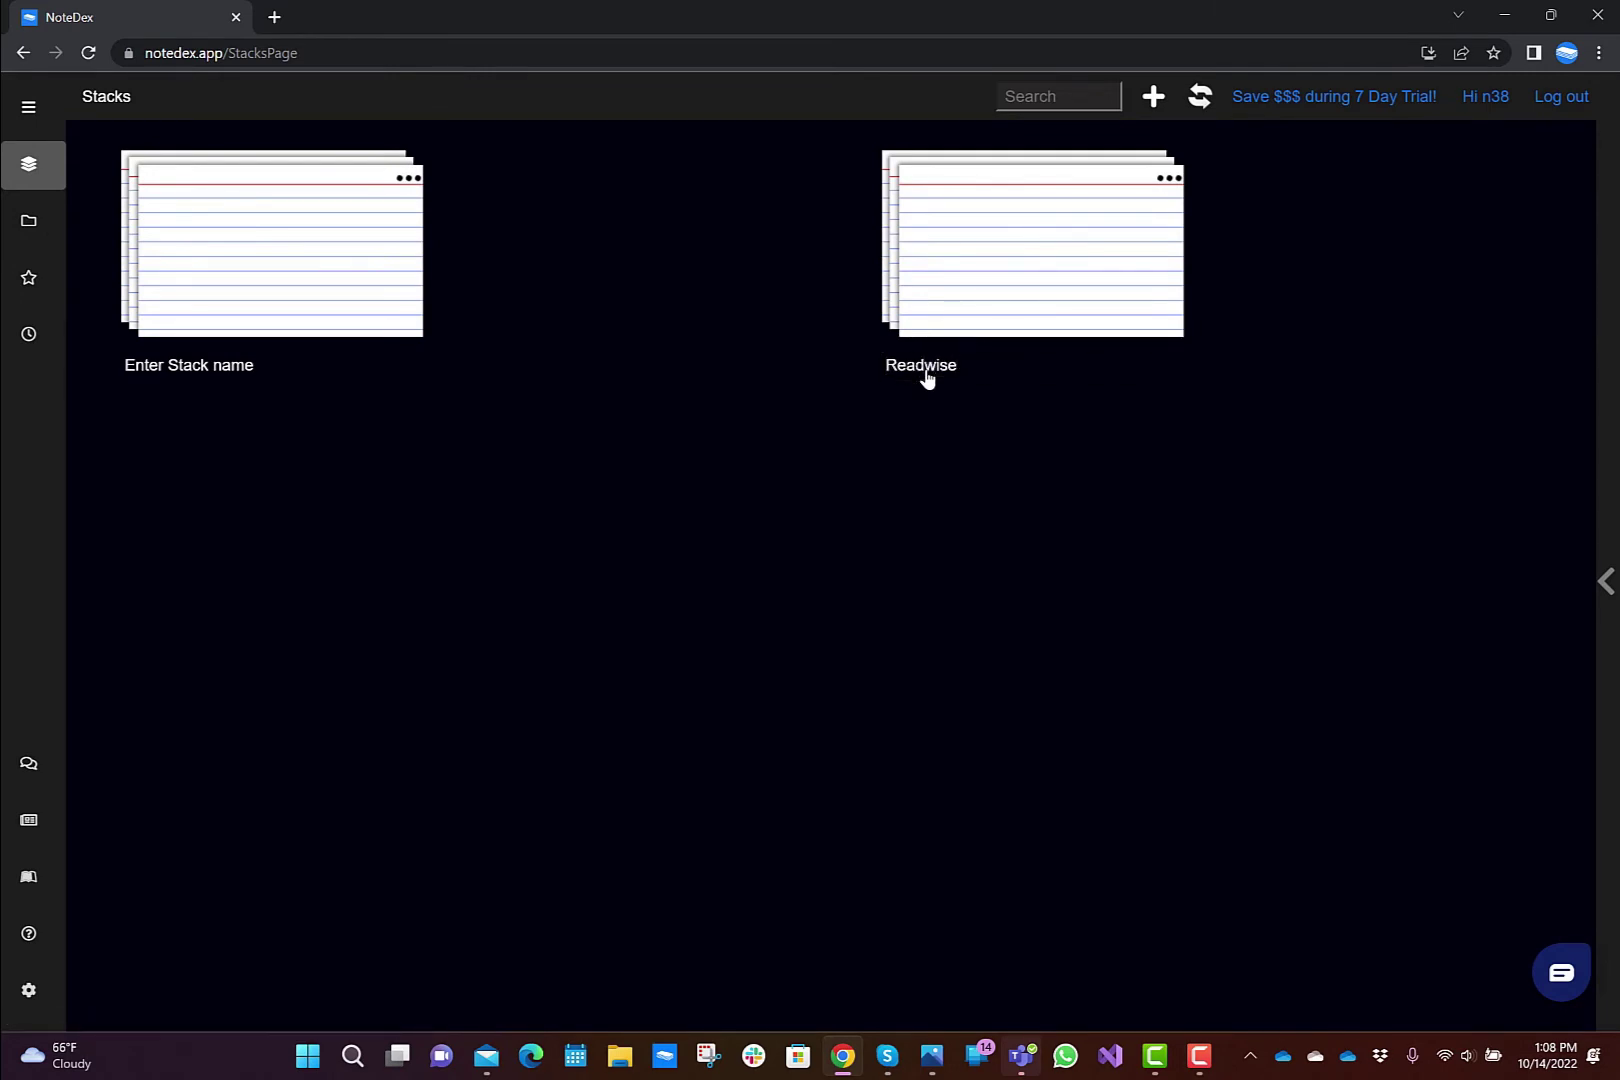
# - Open the Readwise stack and load the restructured highlights CSV file into its Text Import table
pyautogui.click(968, 326)
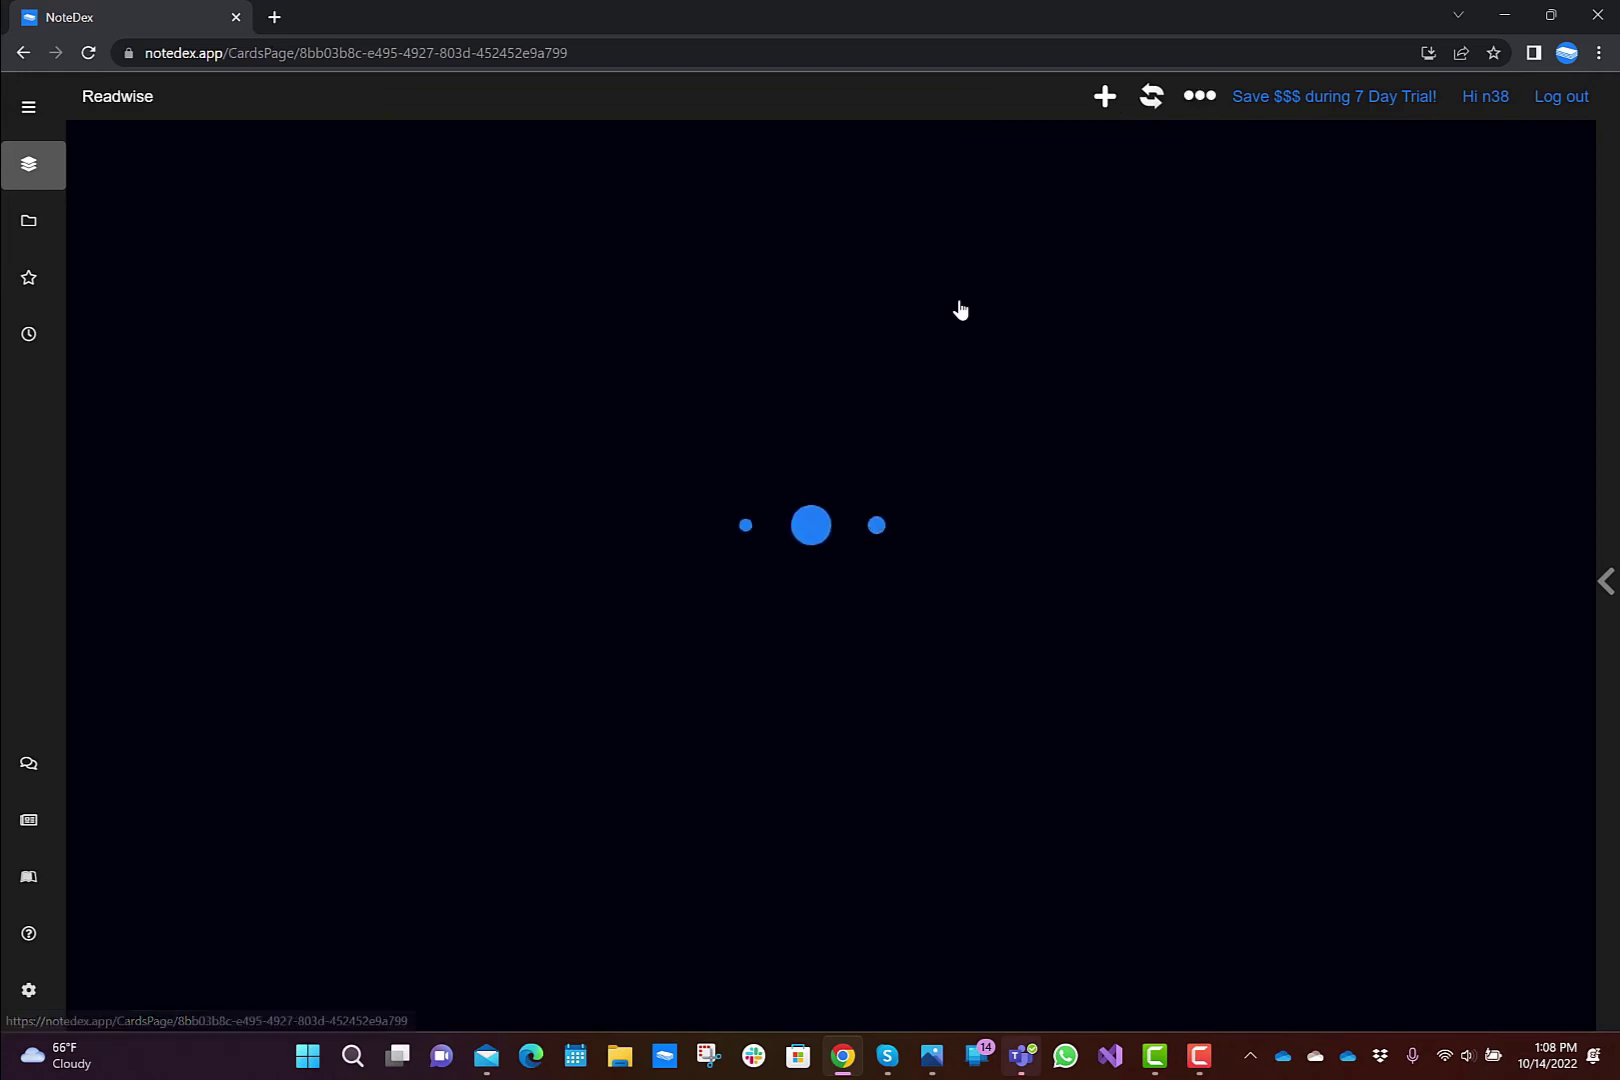
pyautogui.click(1199, 95)
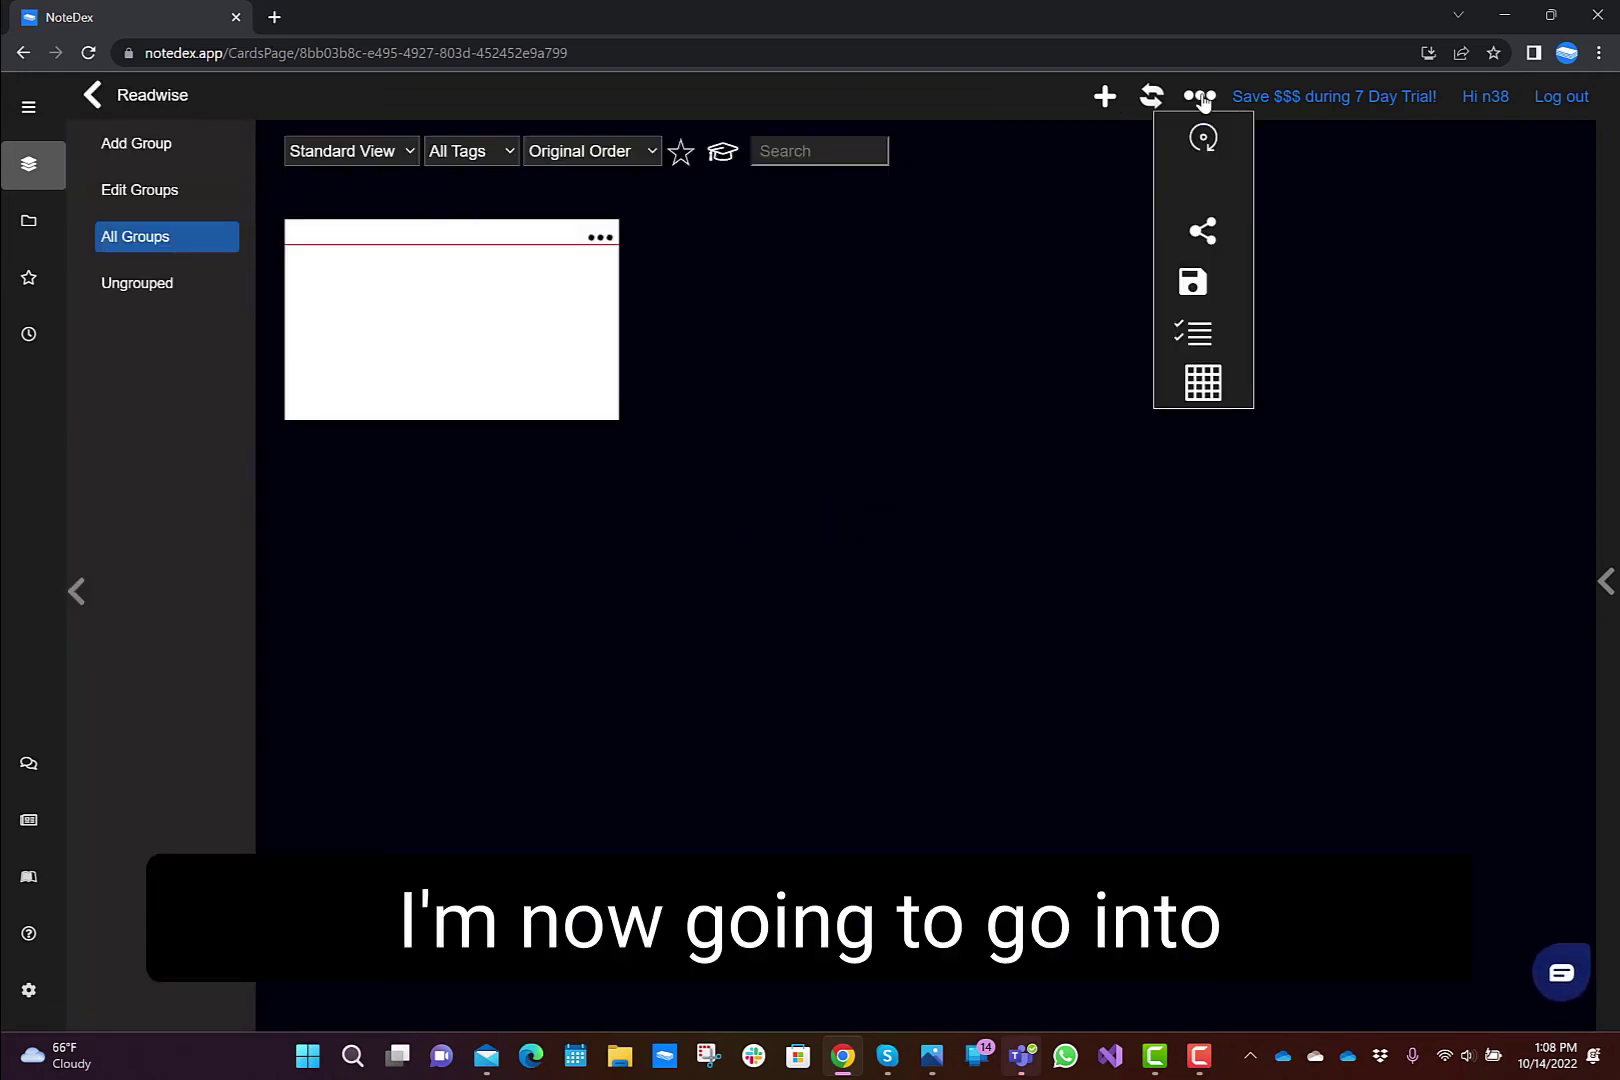
pyautogui.click(1197, 380)
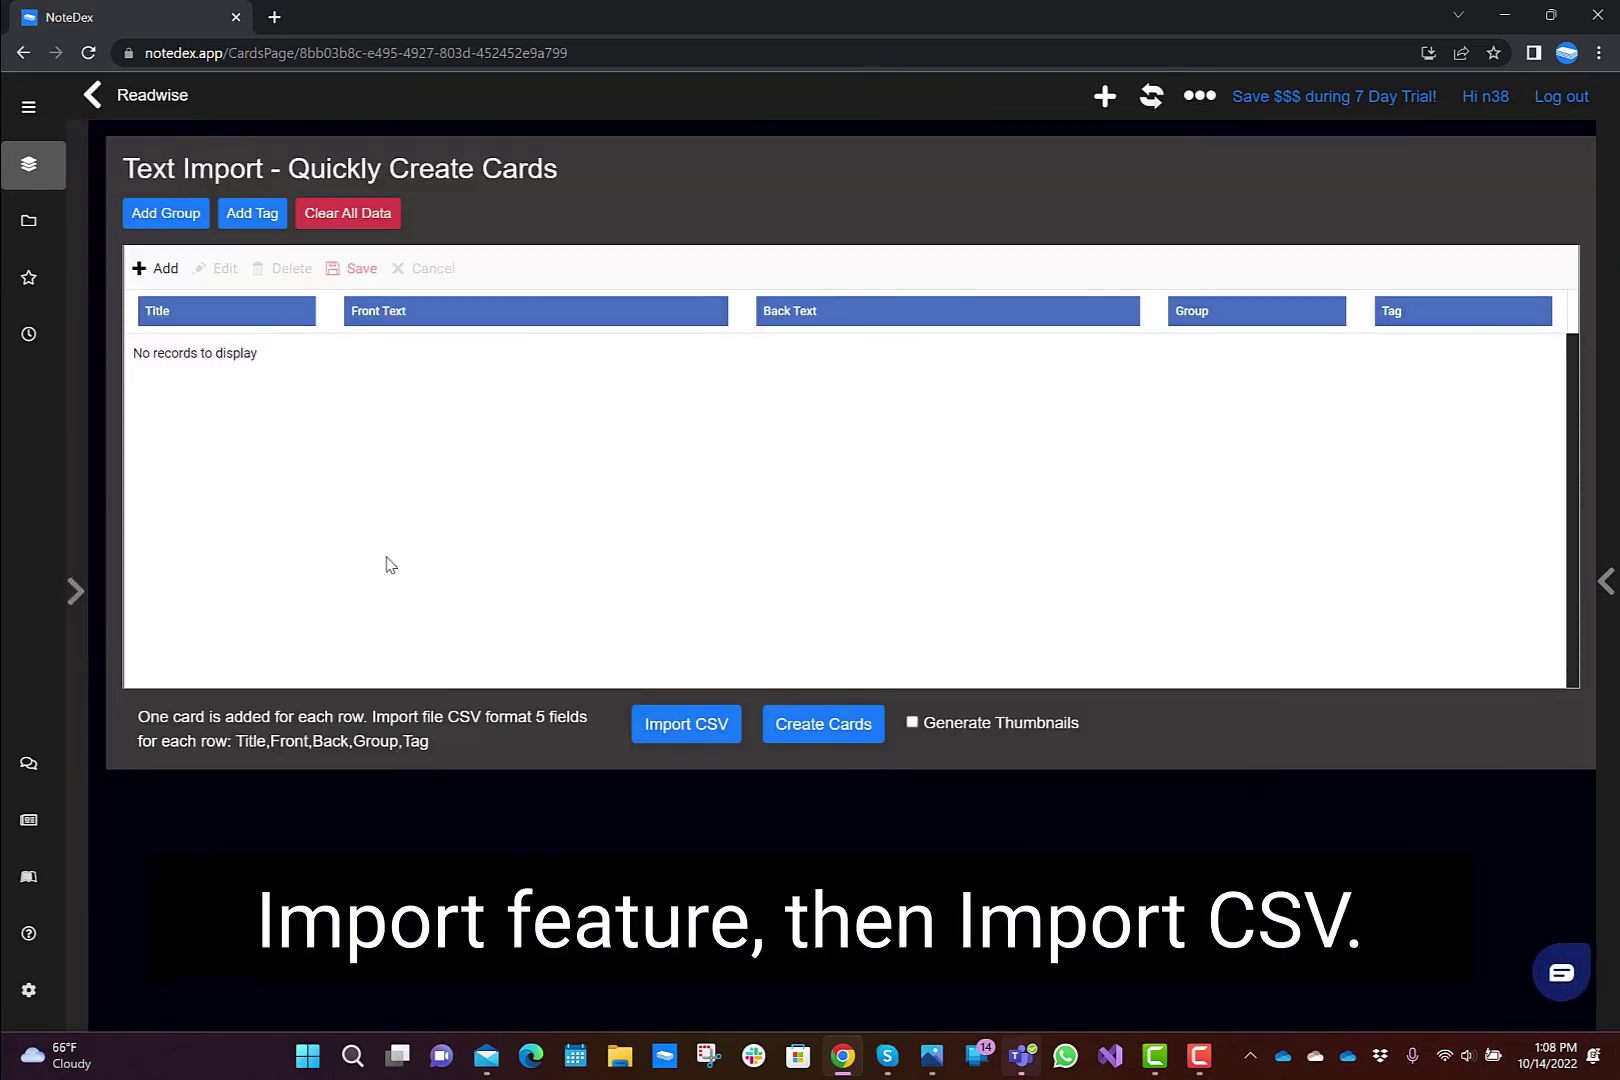
pyautogui.click(698, 720)
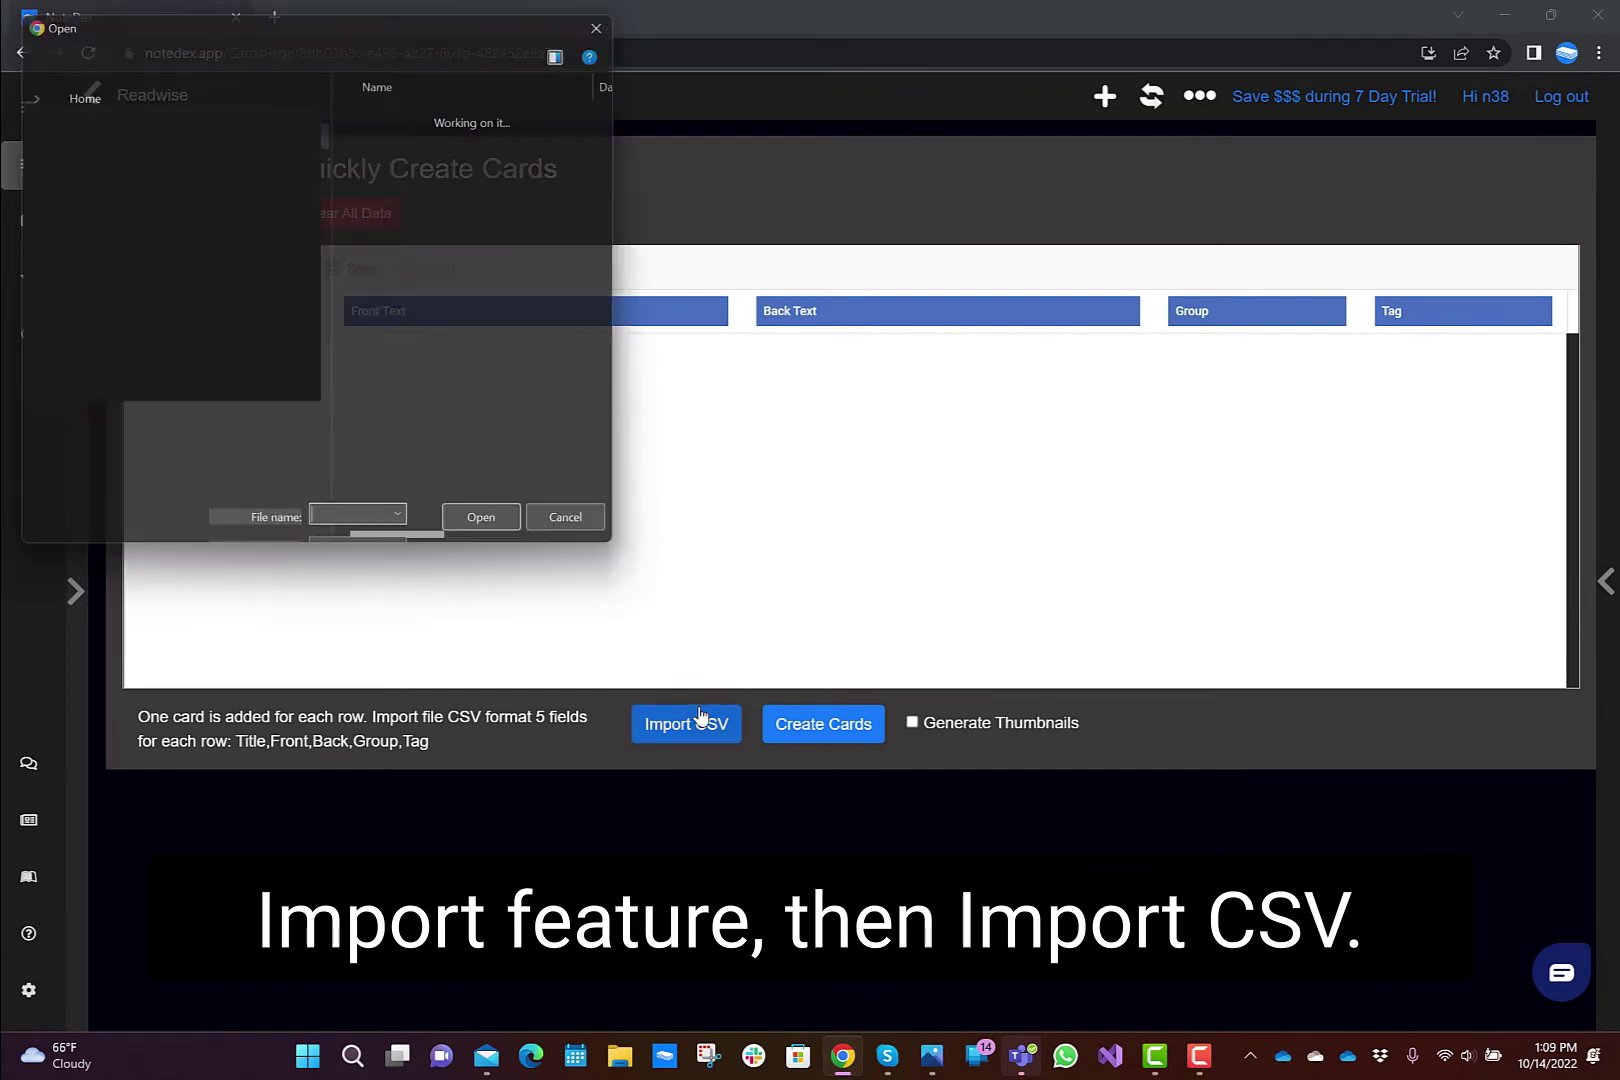
pyautogui.doubleClick(538, 194)
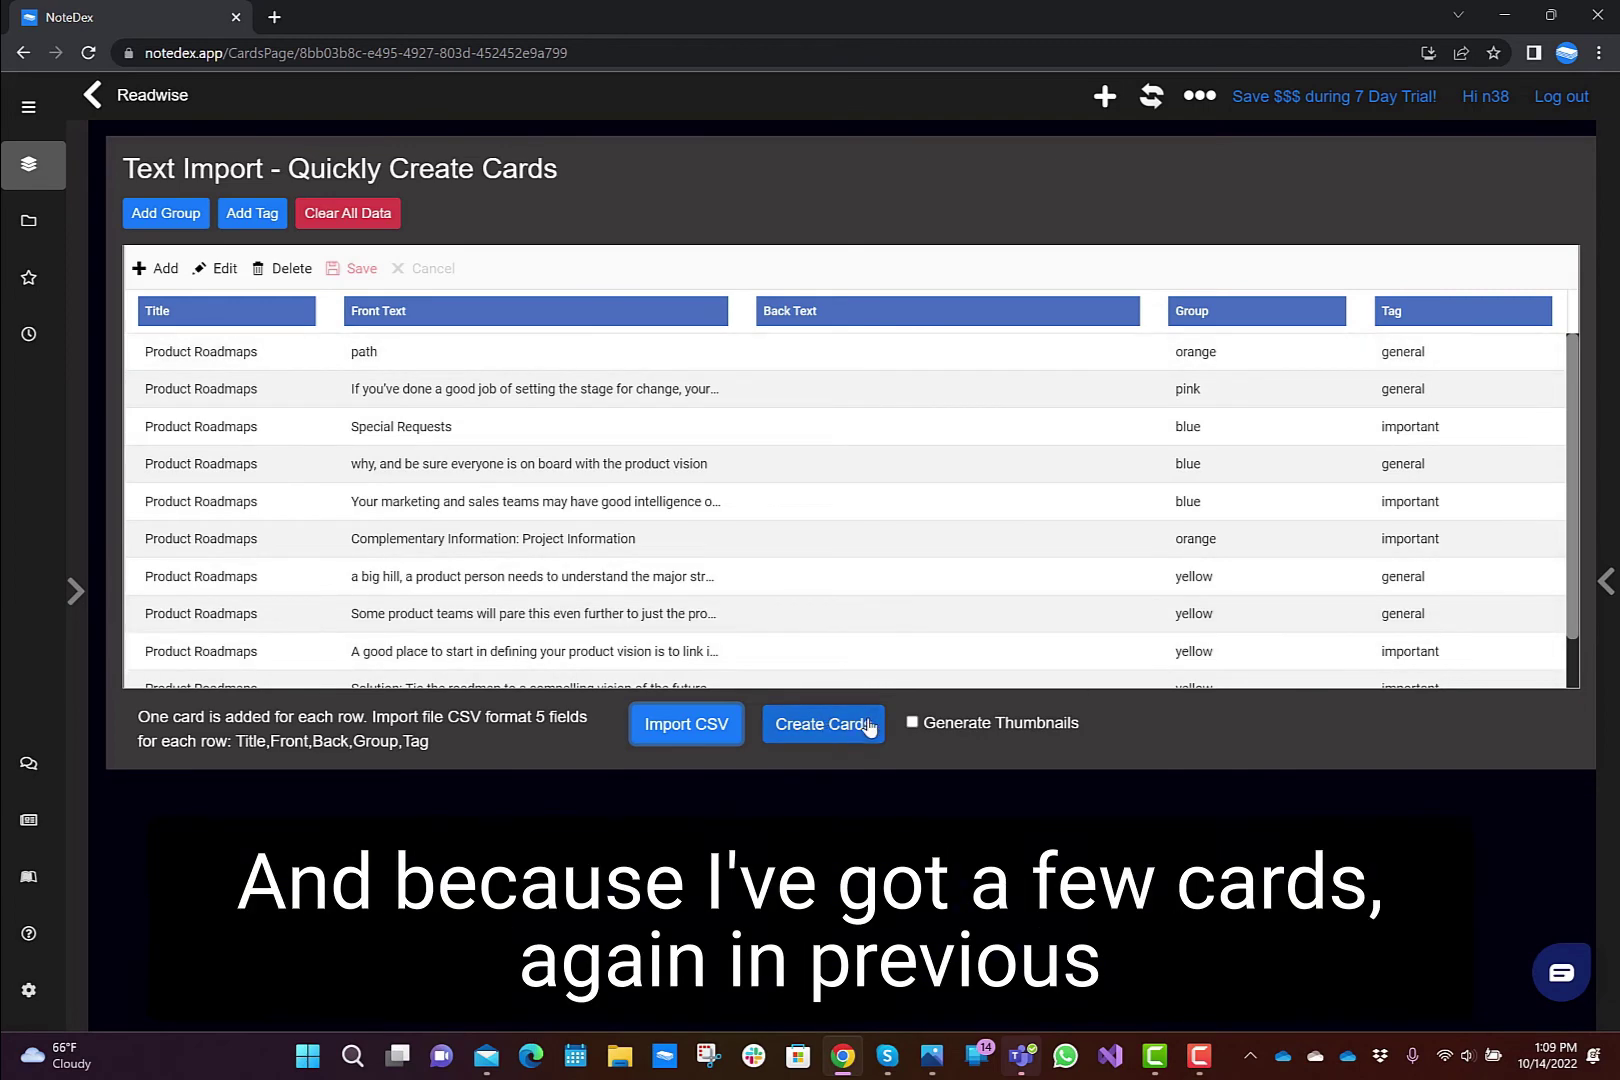
# - Check the imported rows and create the cards from them with thumbnail generation enabled
pyautogui.scroll(-1, 1047, 628)
pyautogui.scroll(1, 1047, 628)
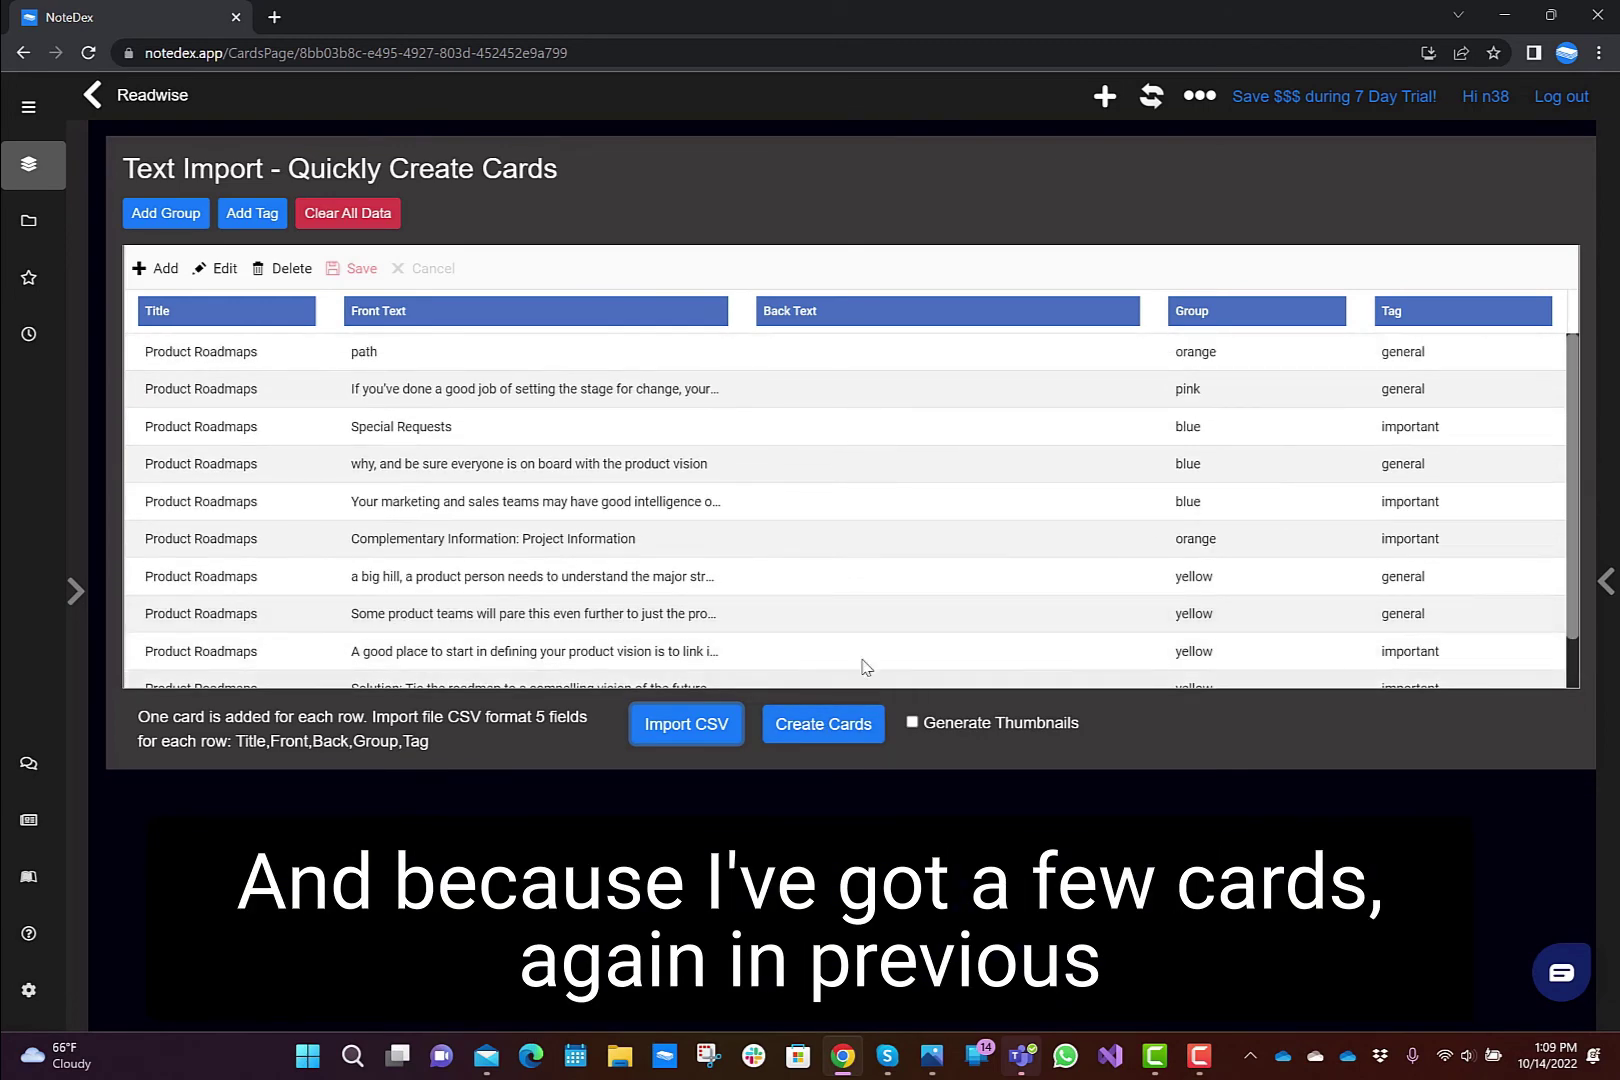
pyautogui.scroll(-1, 829, 585)
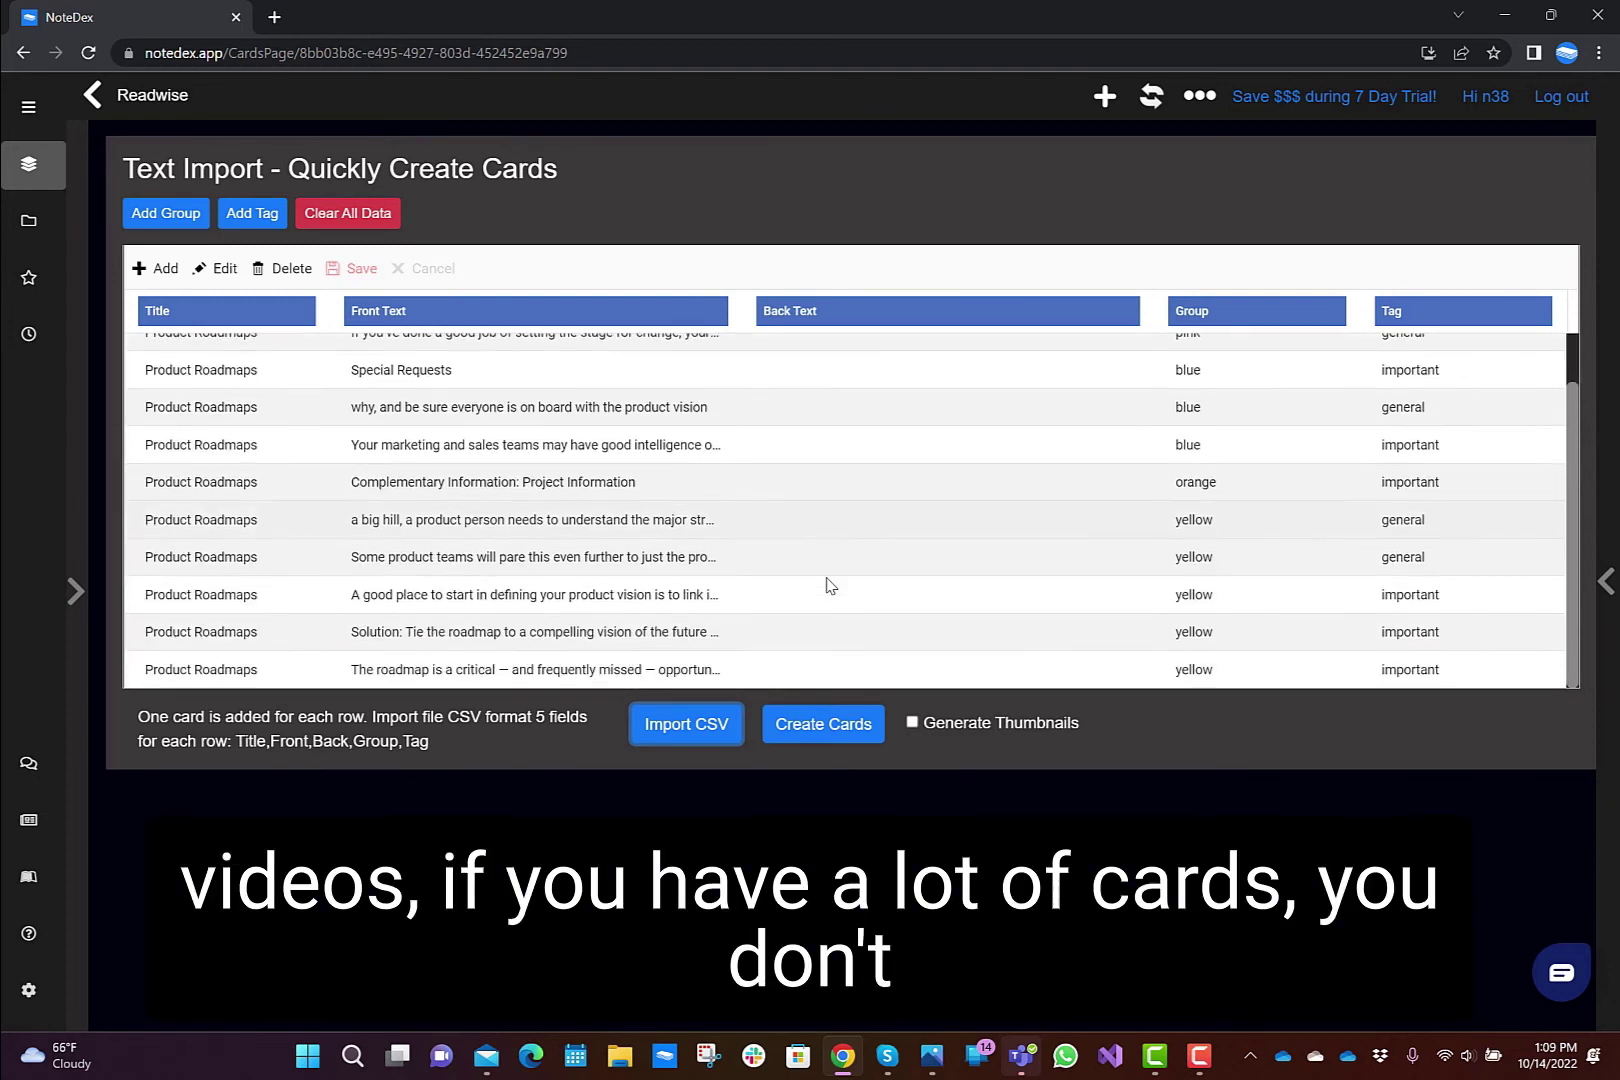
pyautogui.click(913, 724)
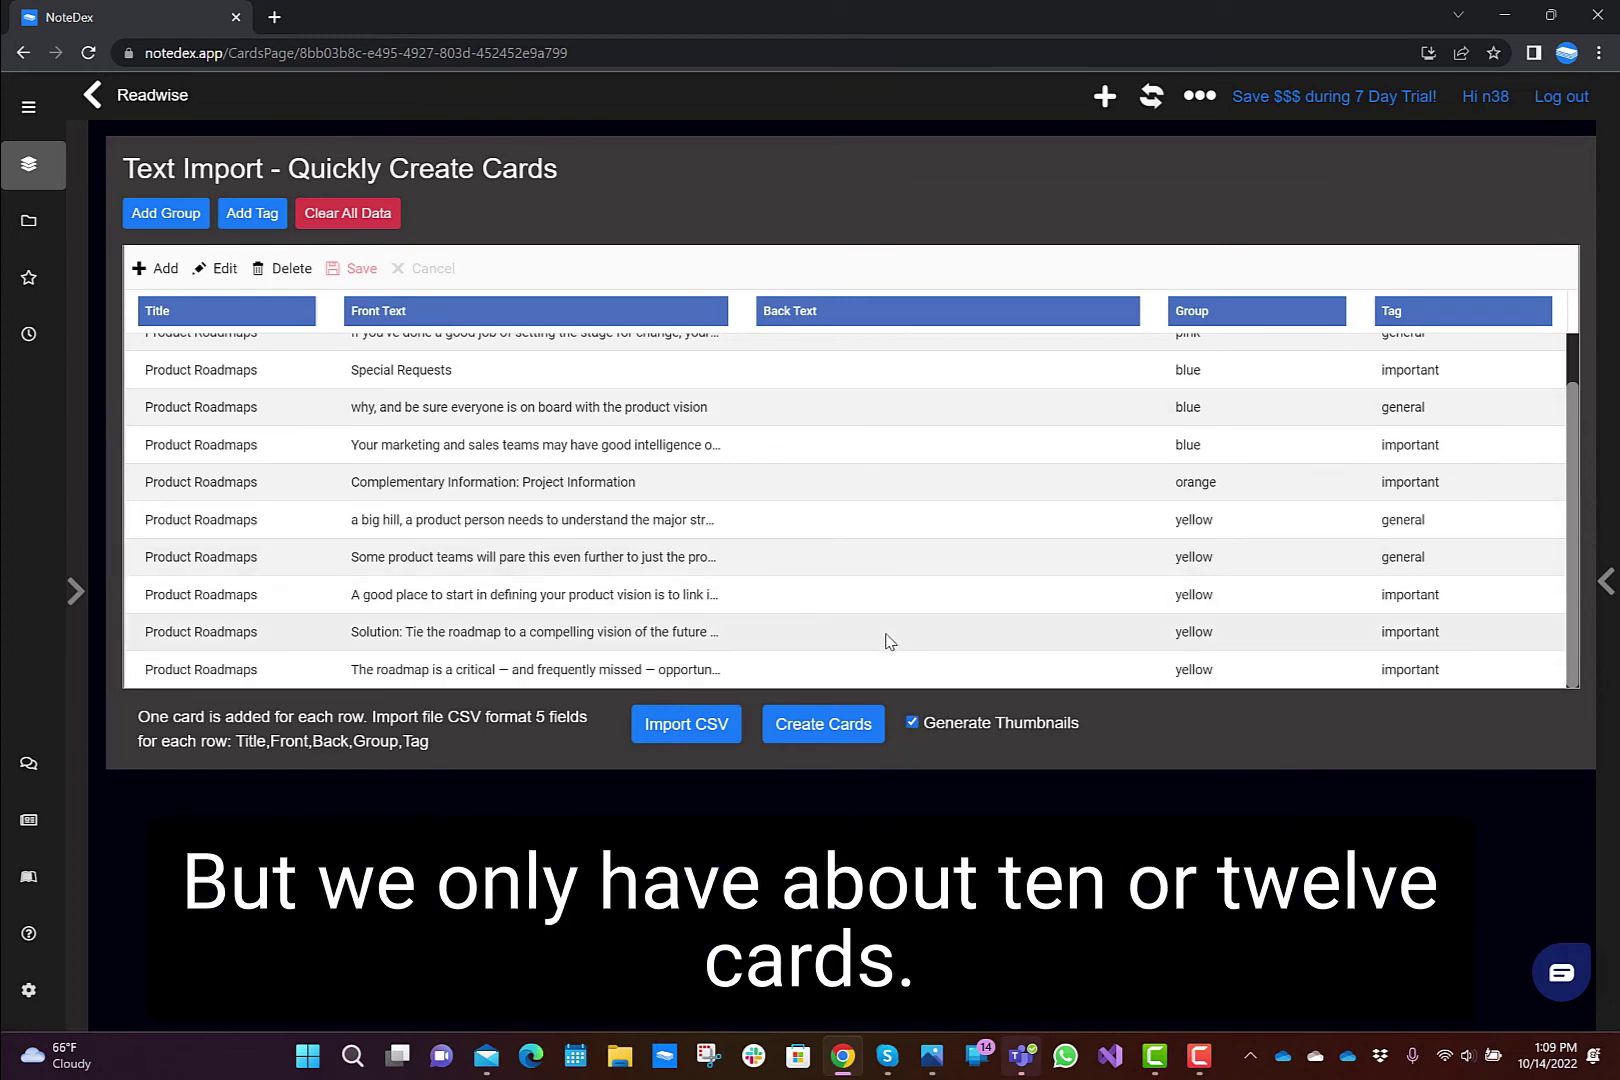
pyautogui.click(797, 722)
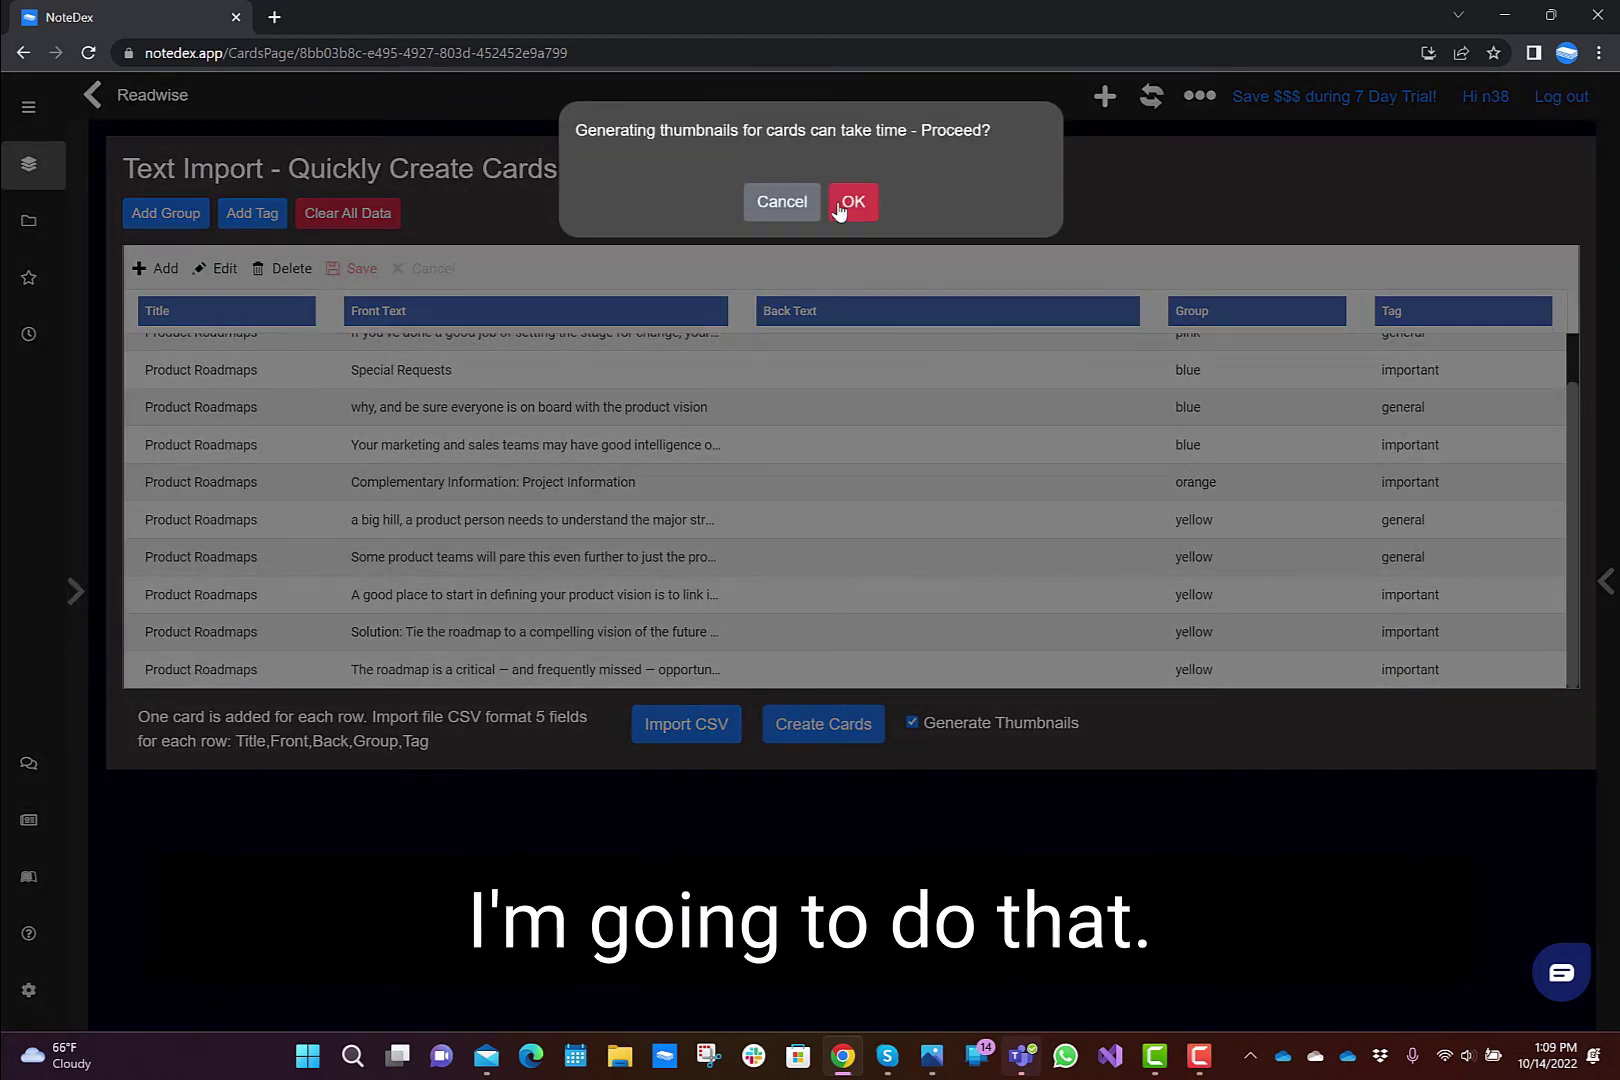
pyautogui.click(840, 204)
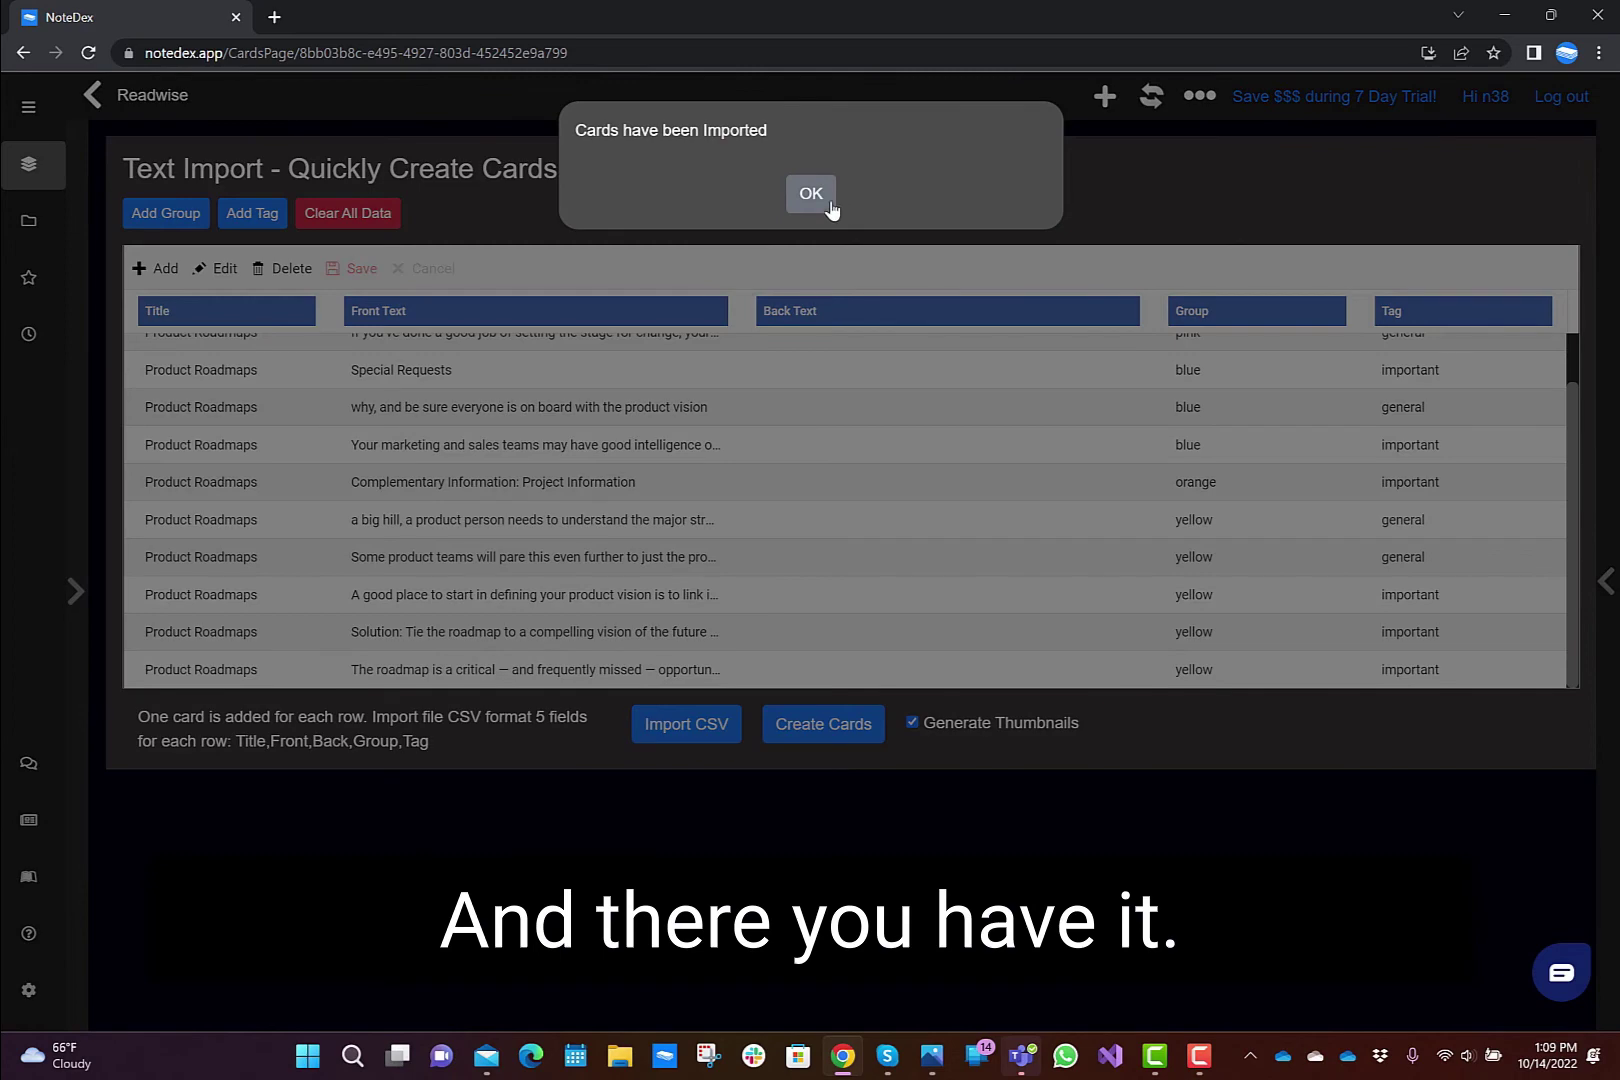
pyautogui.click(830, 203)
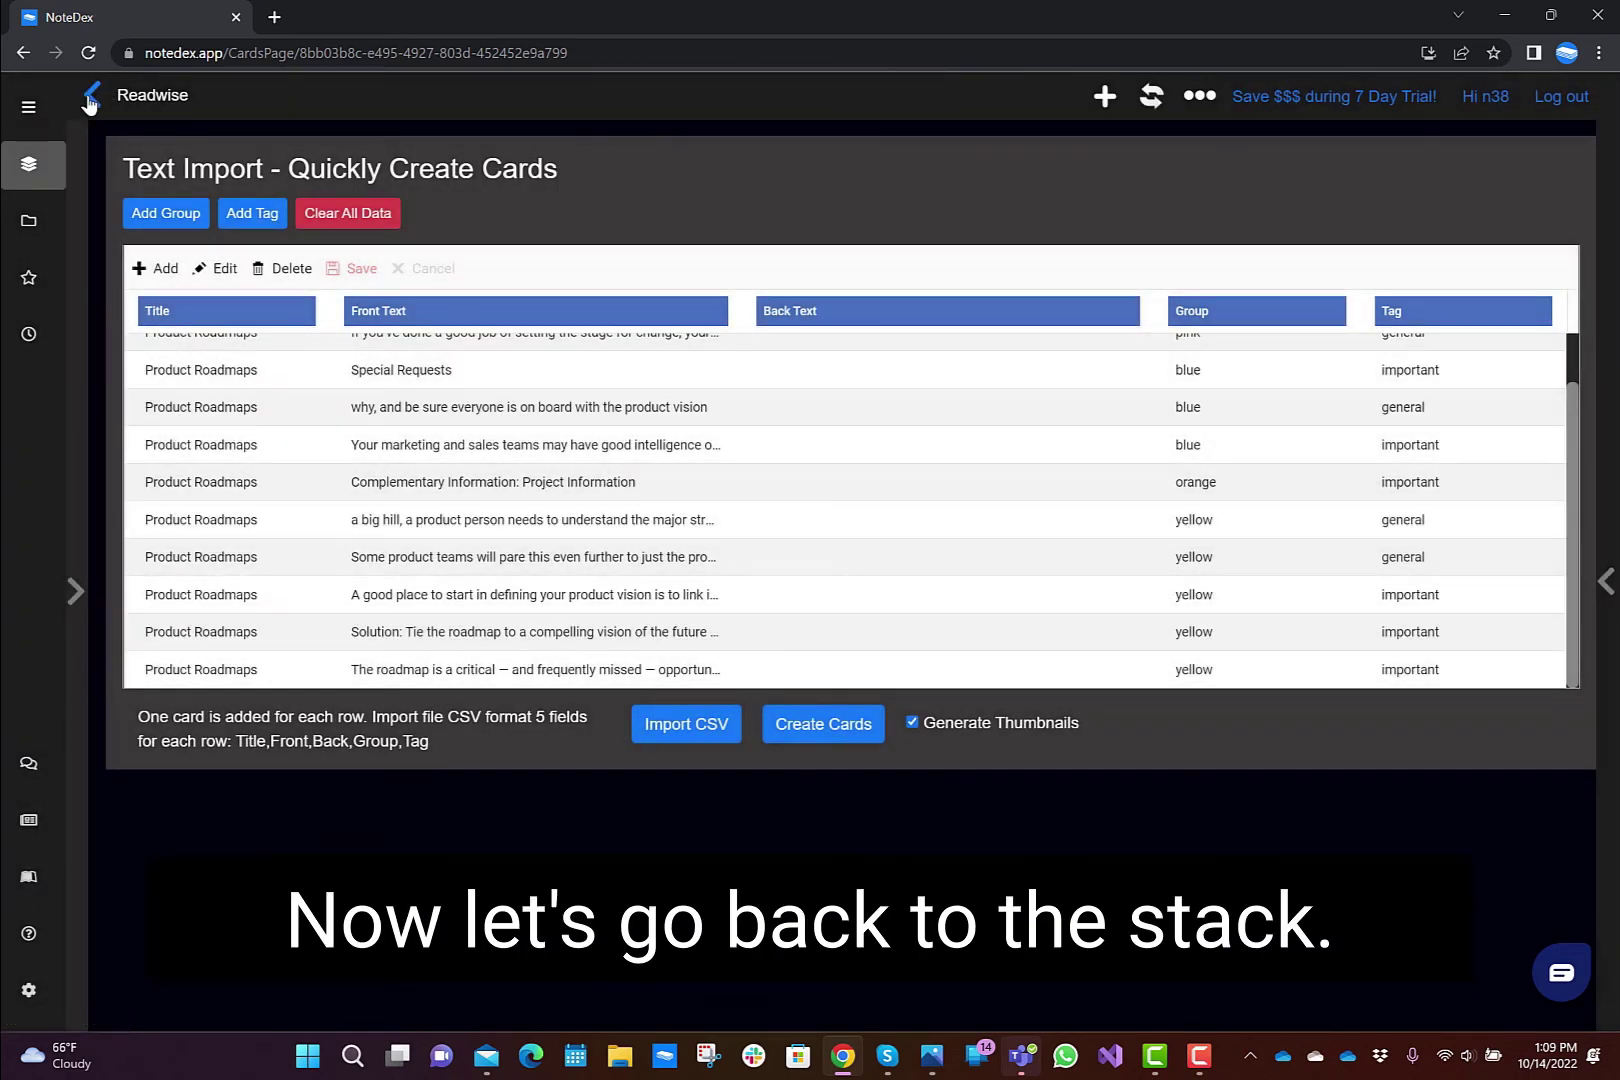
# - Return to the Readwise stack, open its third card, page forward to the sixth and go back to the stack
pyautogui.click(90, 100)
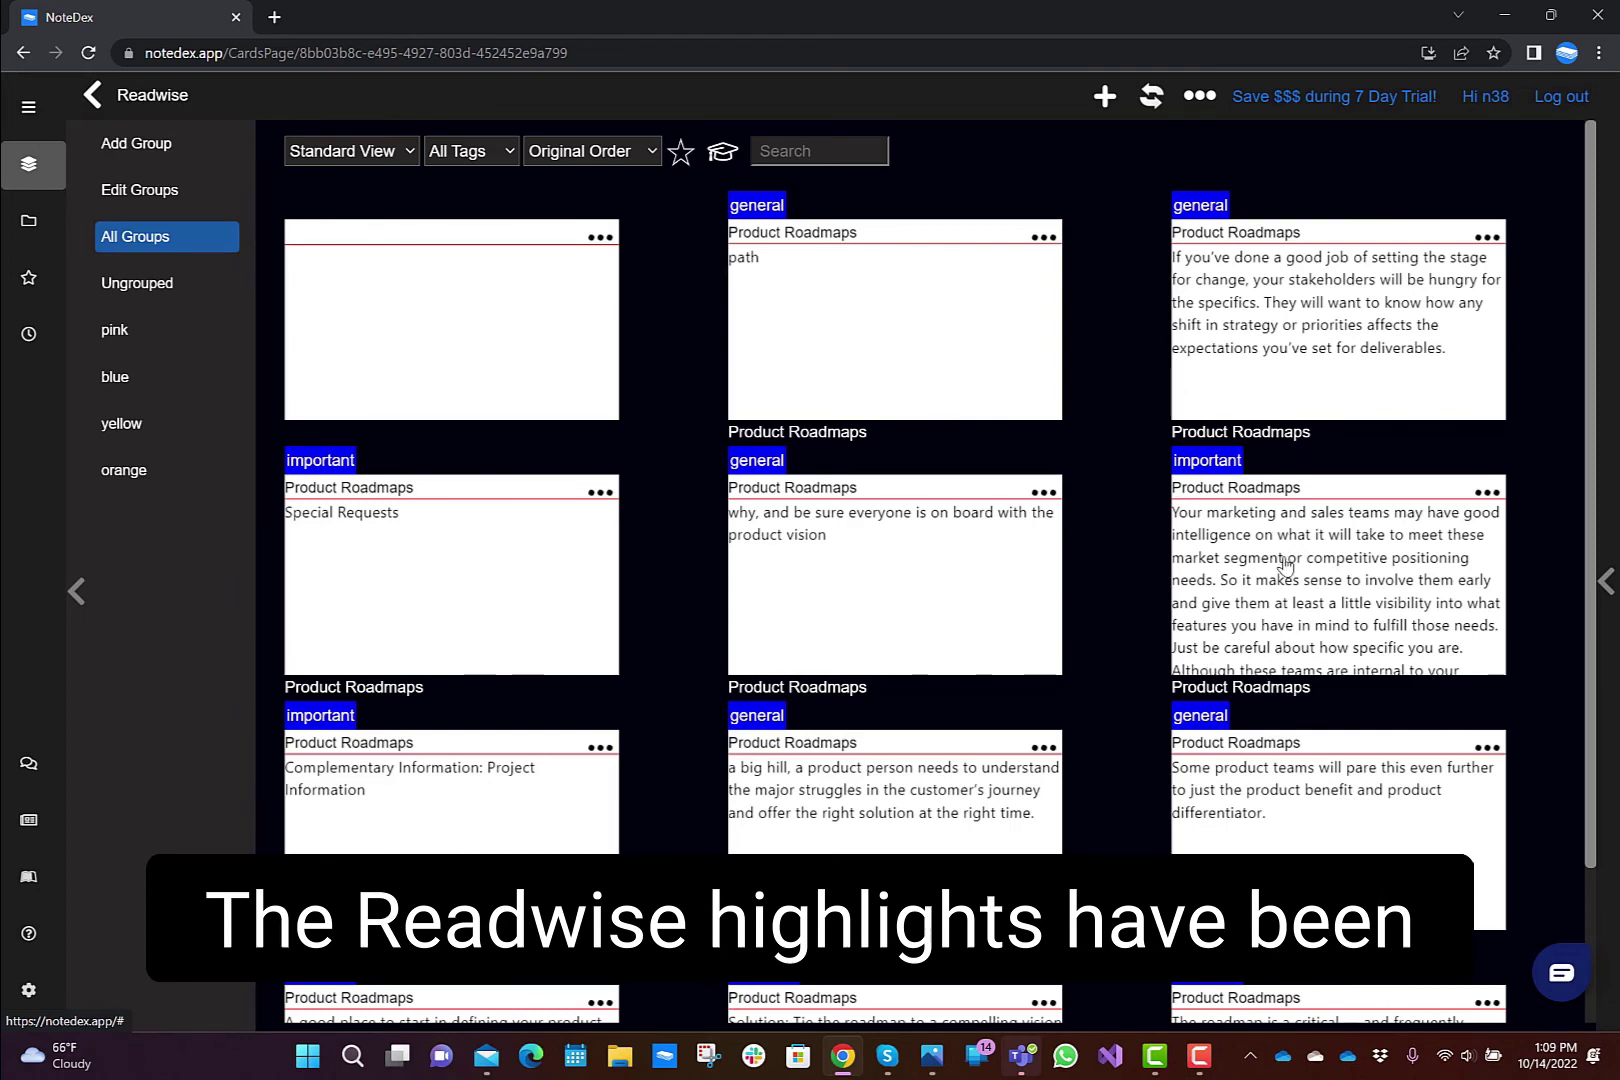
pyautogui.click(1280, 262)
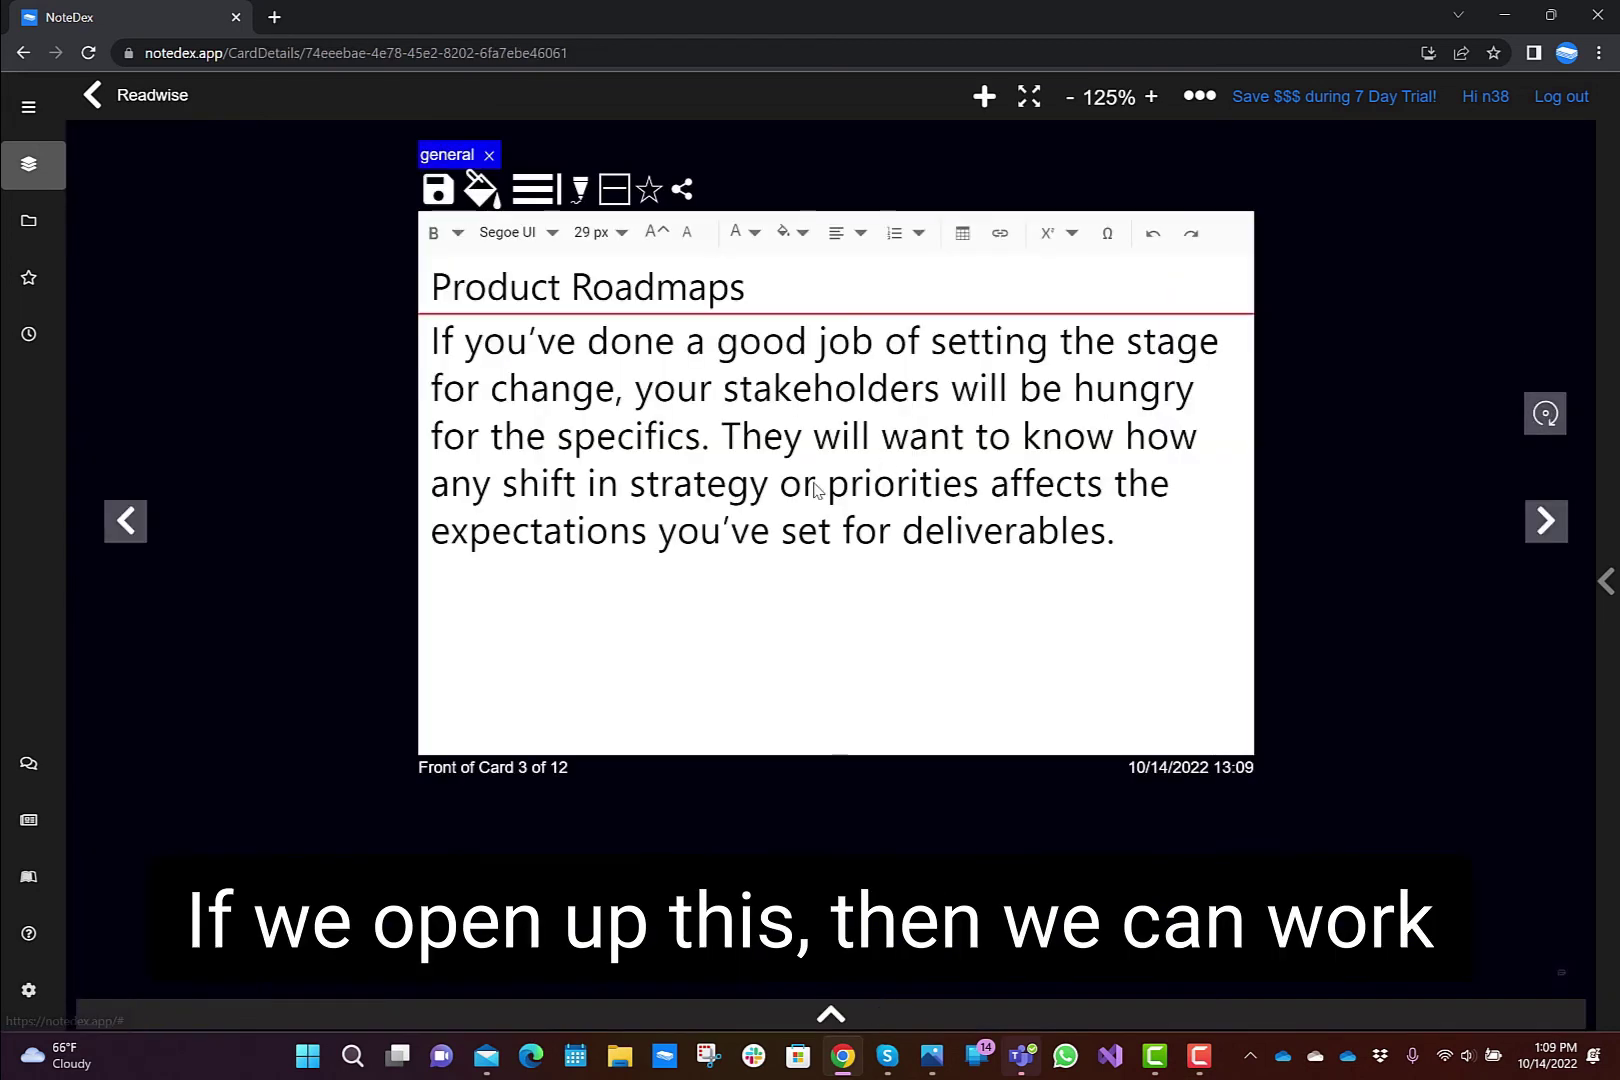
pyautogui.click(1543, 522)
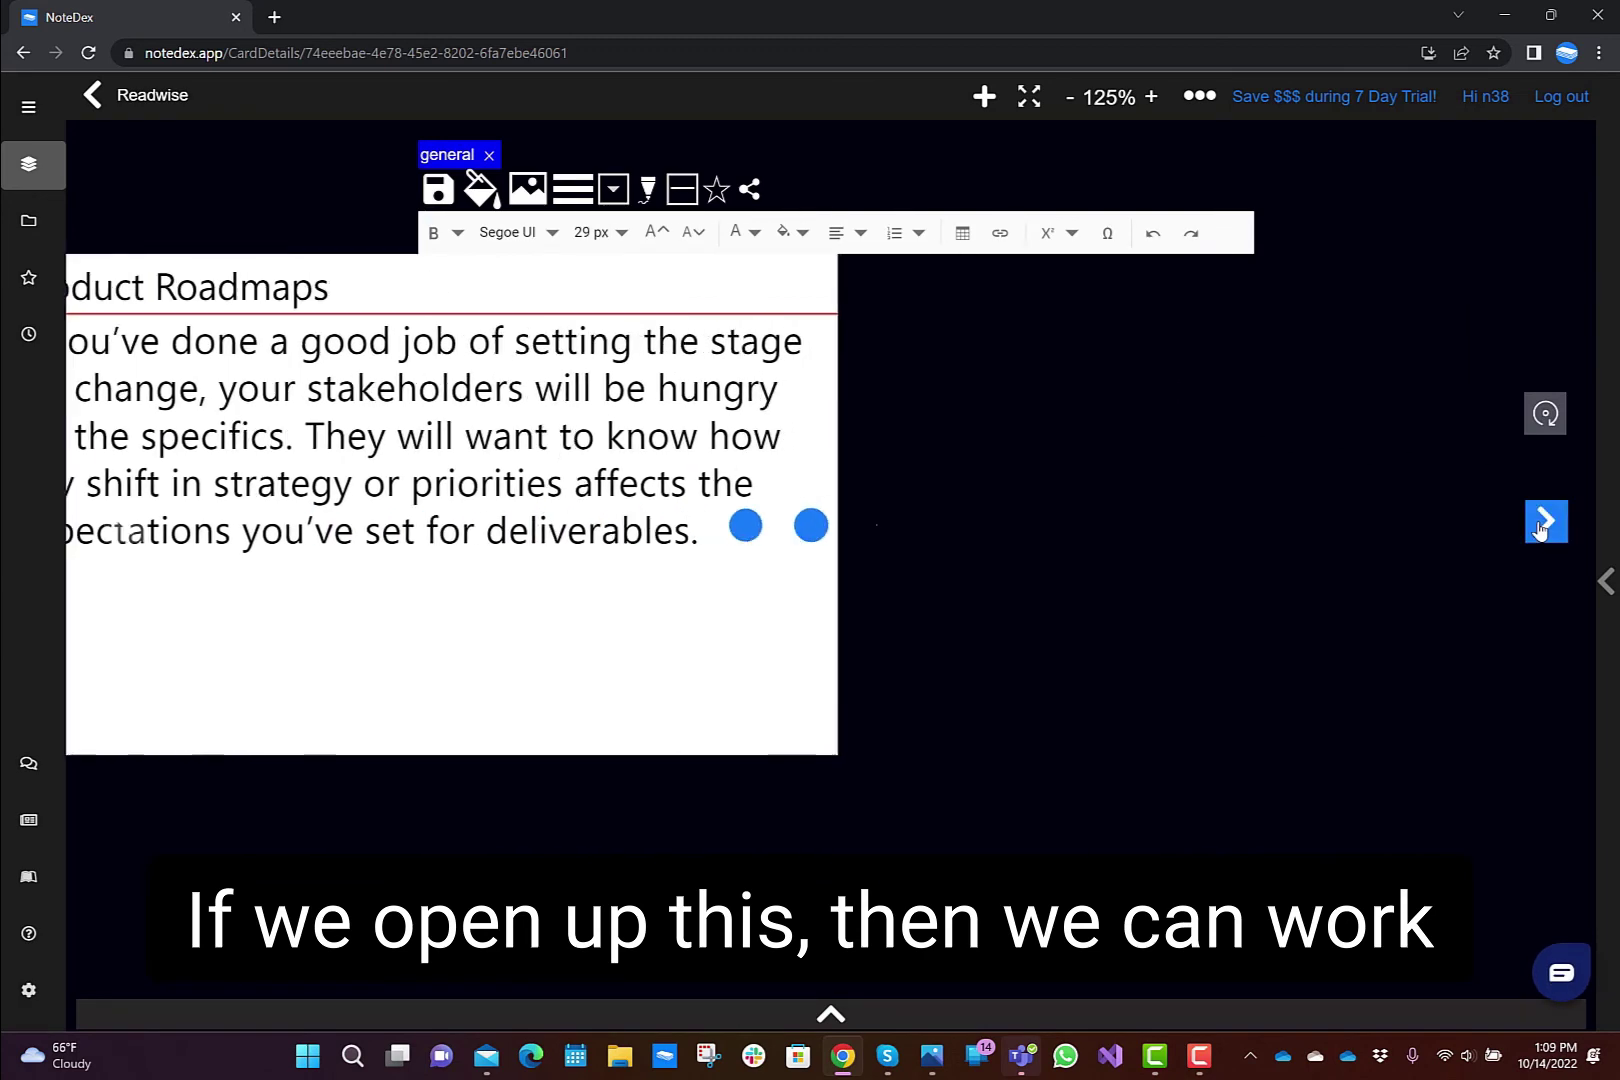
pyautogui.click(1543, 522)
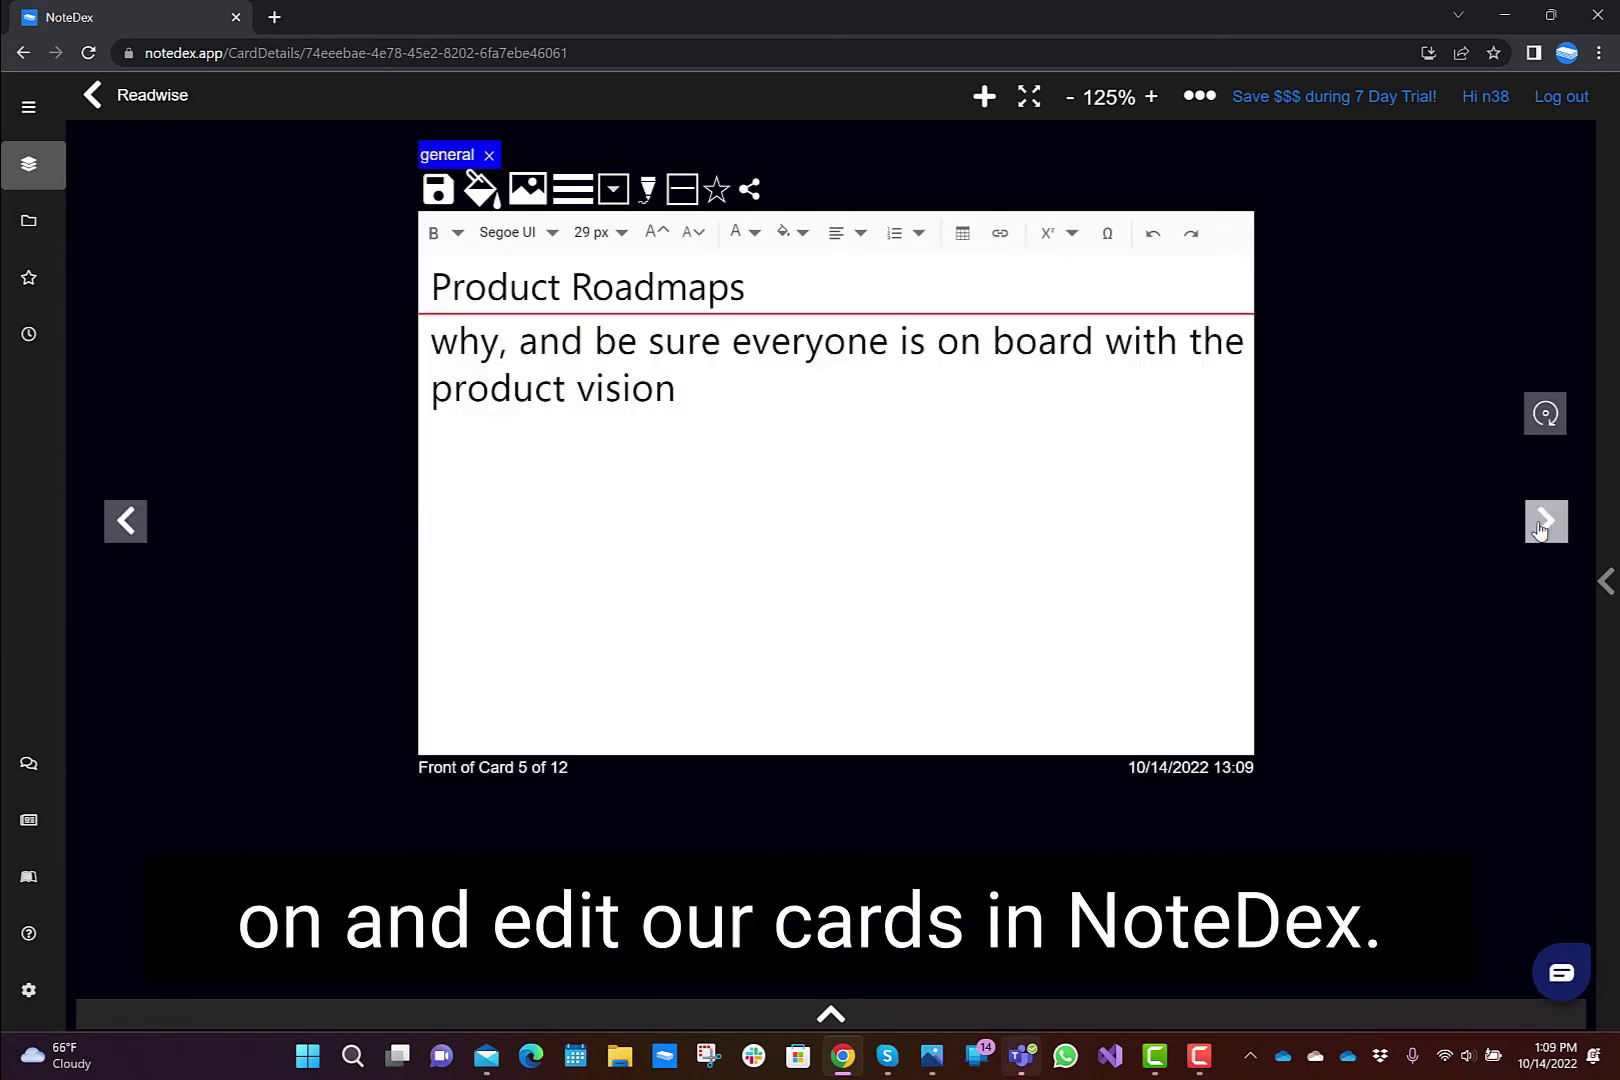
pyautogui.click(1543, 522)
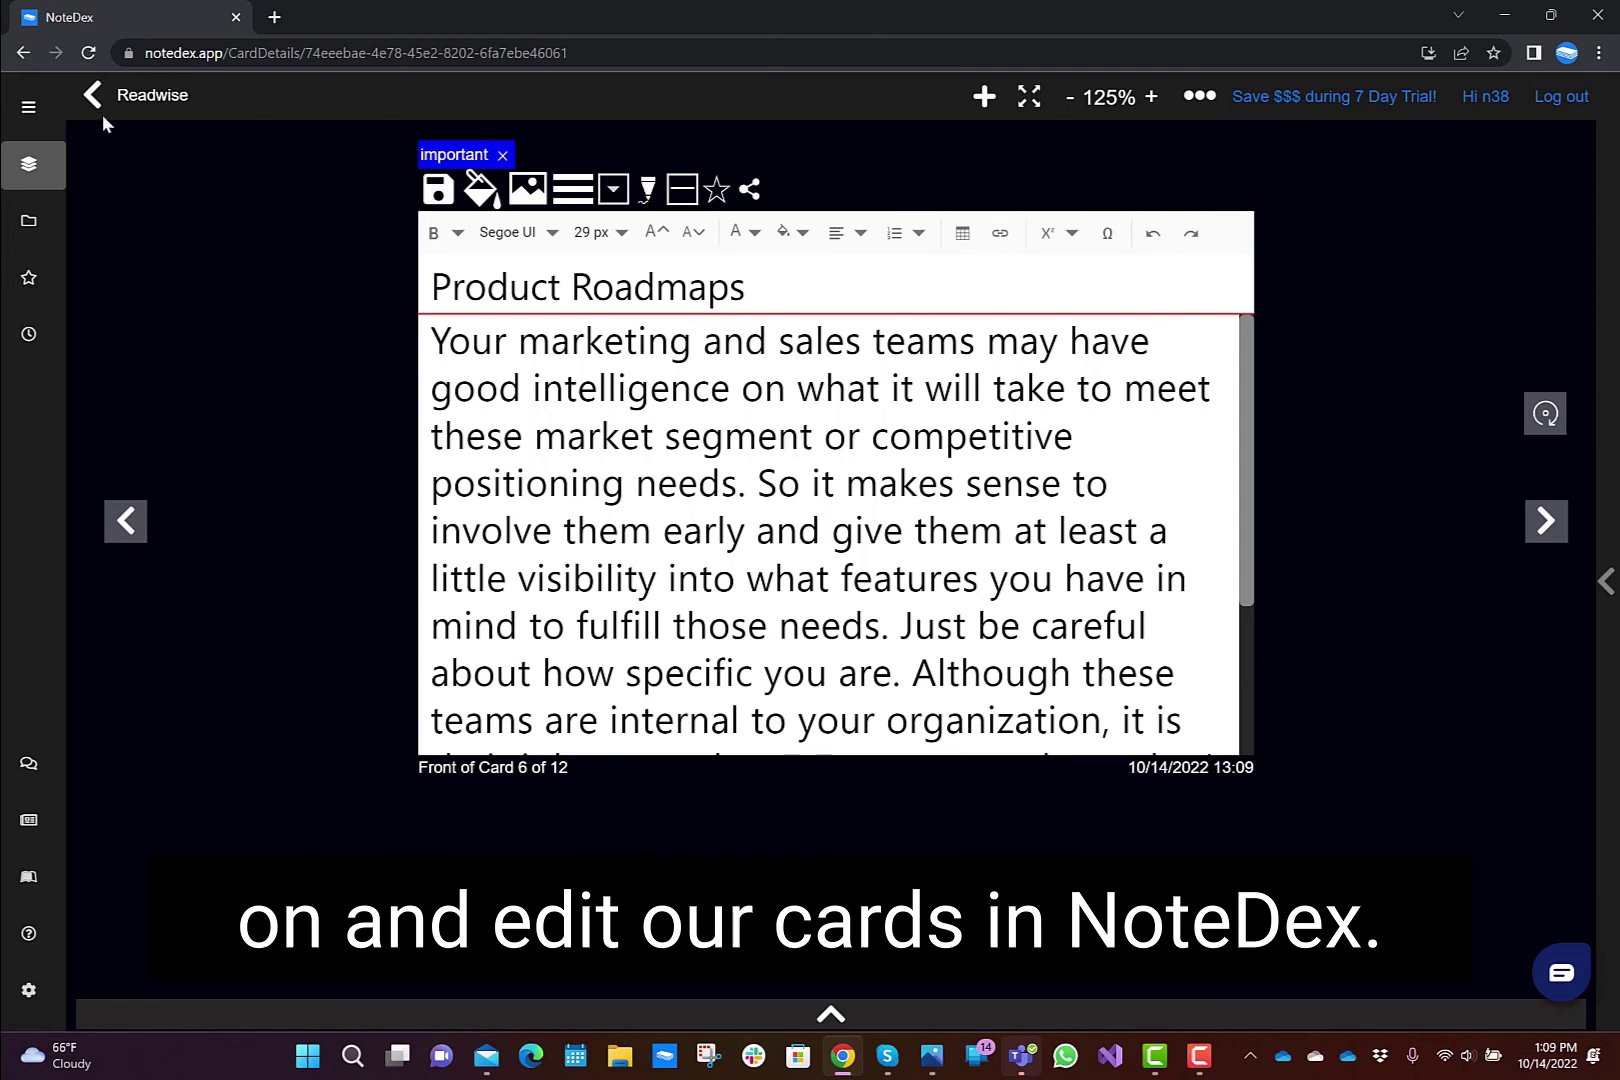
pyautogui.click(93, 95)
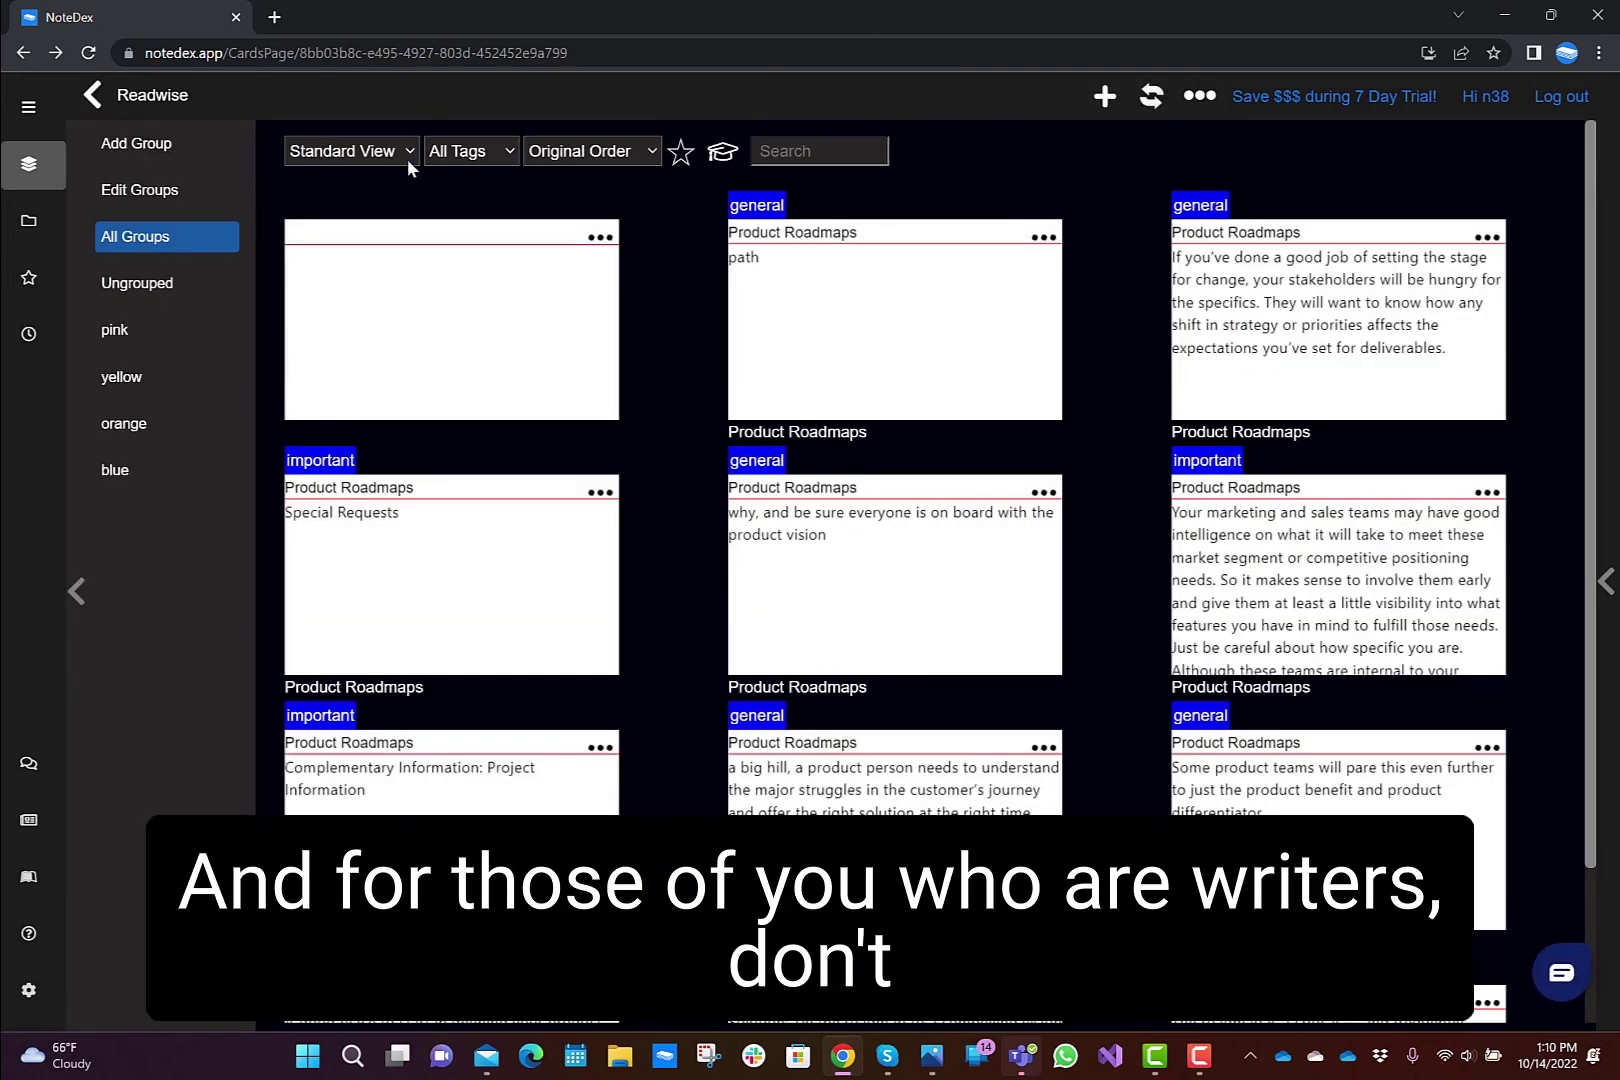
# - Switch the stack to Organizer View and look through the cards arranged with Groups as Rows only
pyautogui.click(385, 150)
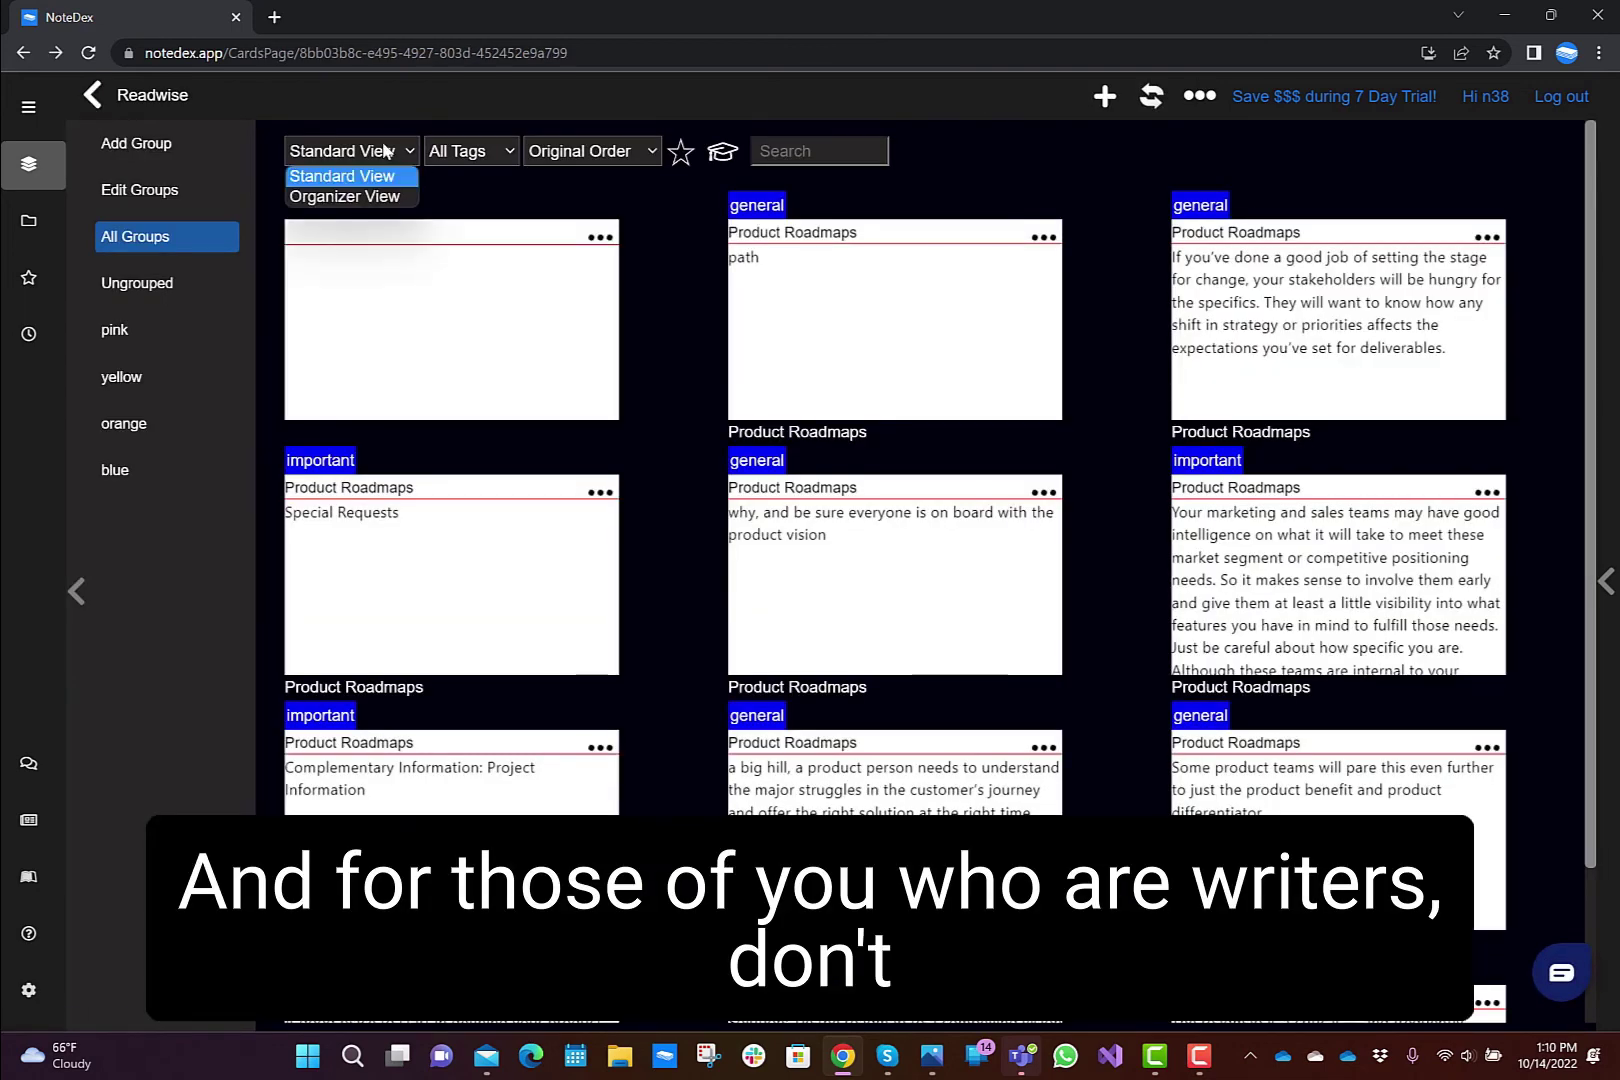
pyautogui.click(357, 198)
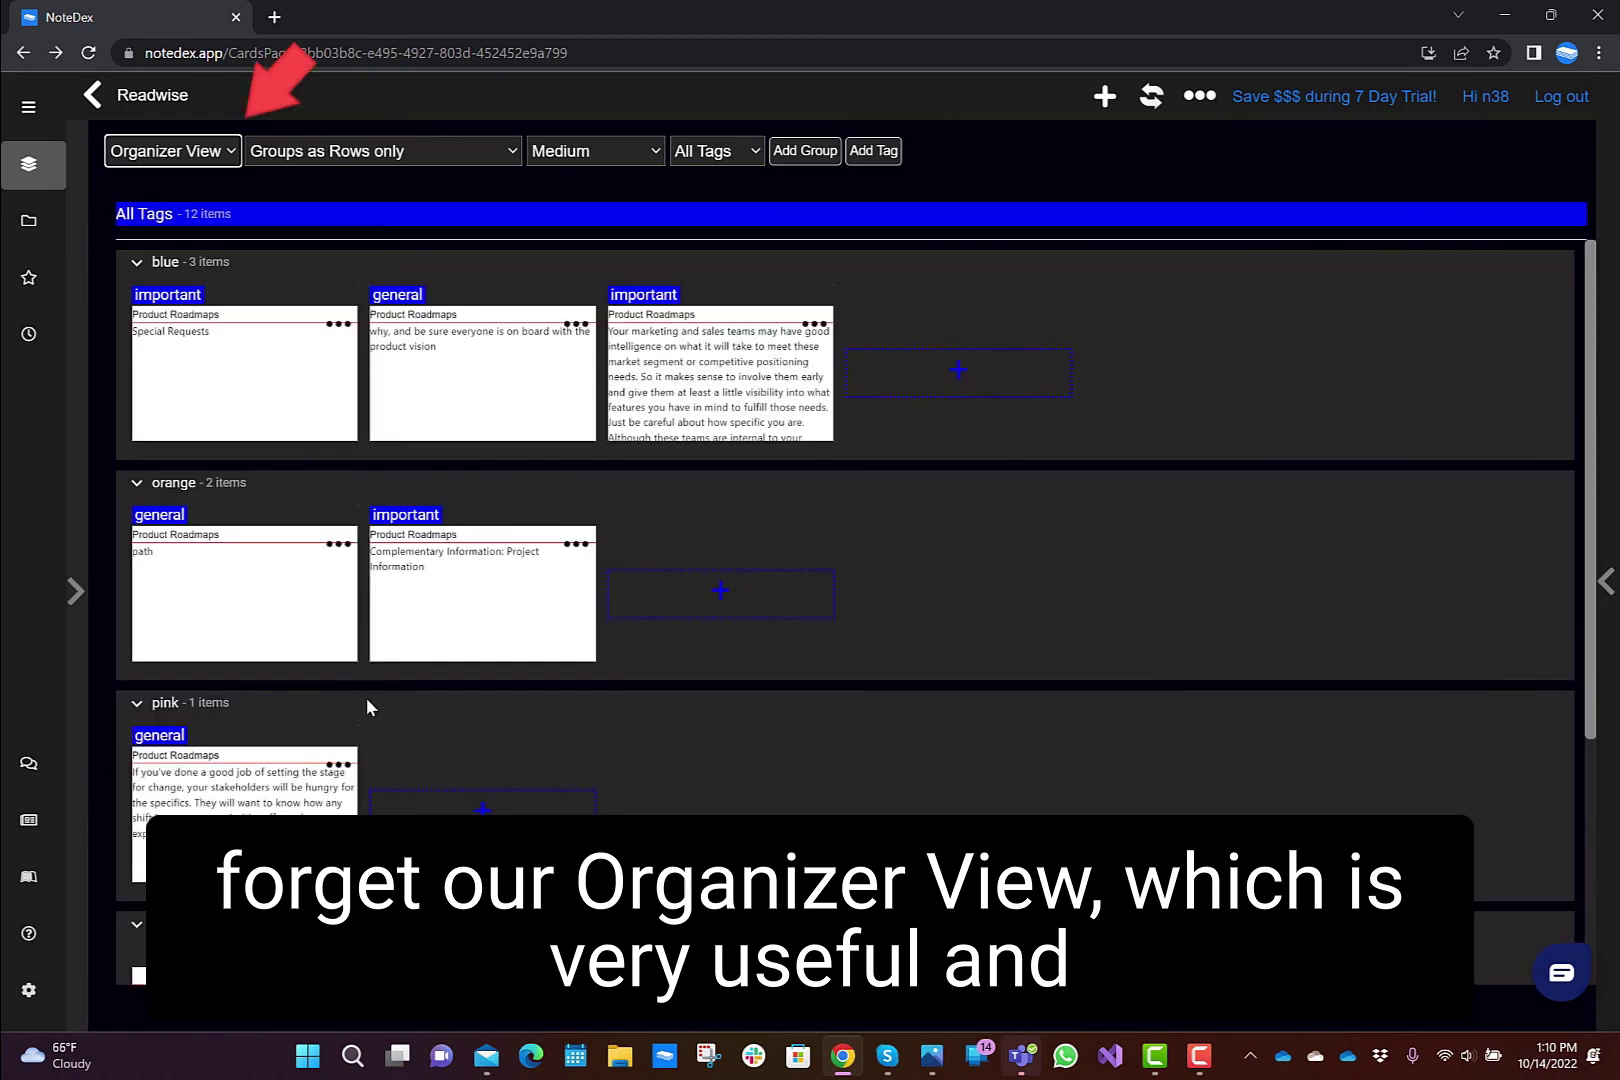
pyautogui.scroll(-2, 866, 789)
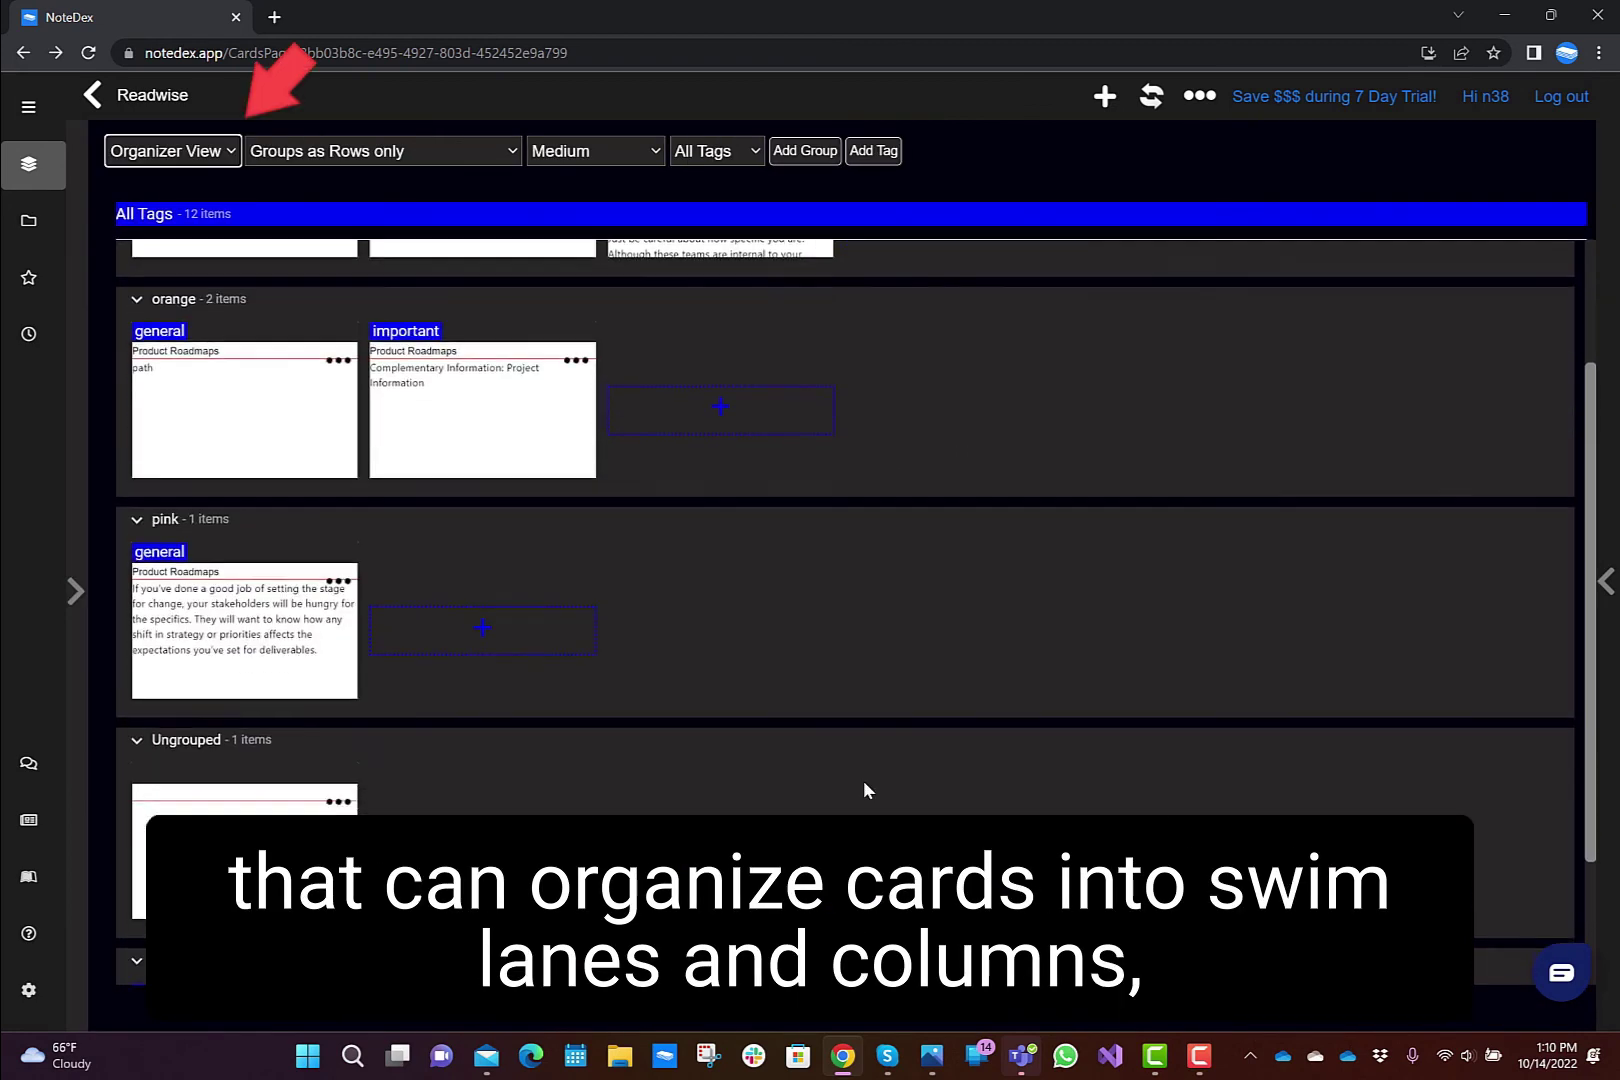
pyautogui.scroll(2, 866, 789)
pyautogui.click(395, 152)
pyautogui.click(399, 146)
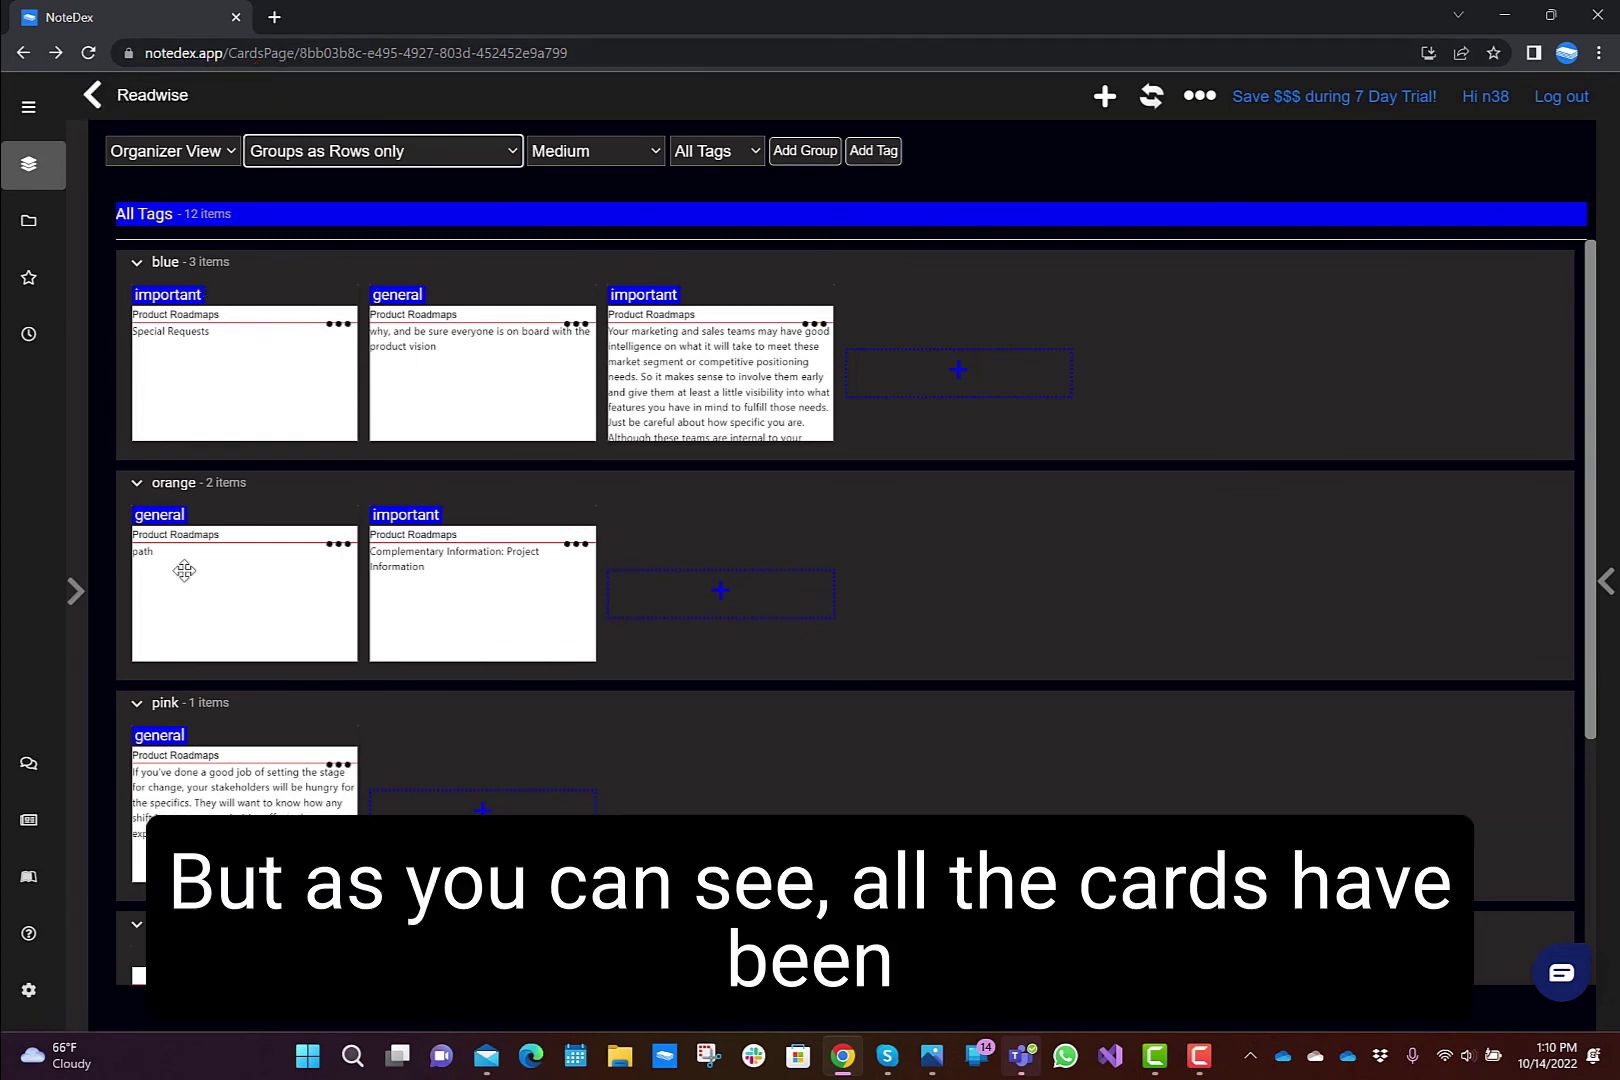
# - Reopen the Readwise stack from the Stacks page to view its group list, and return it to Standard View
pyautogui.click(94, 100)
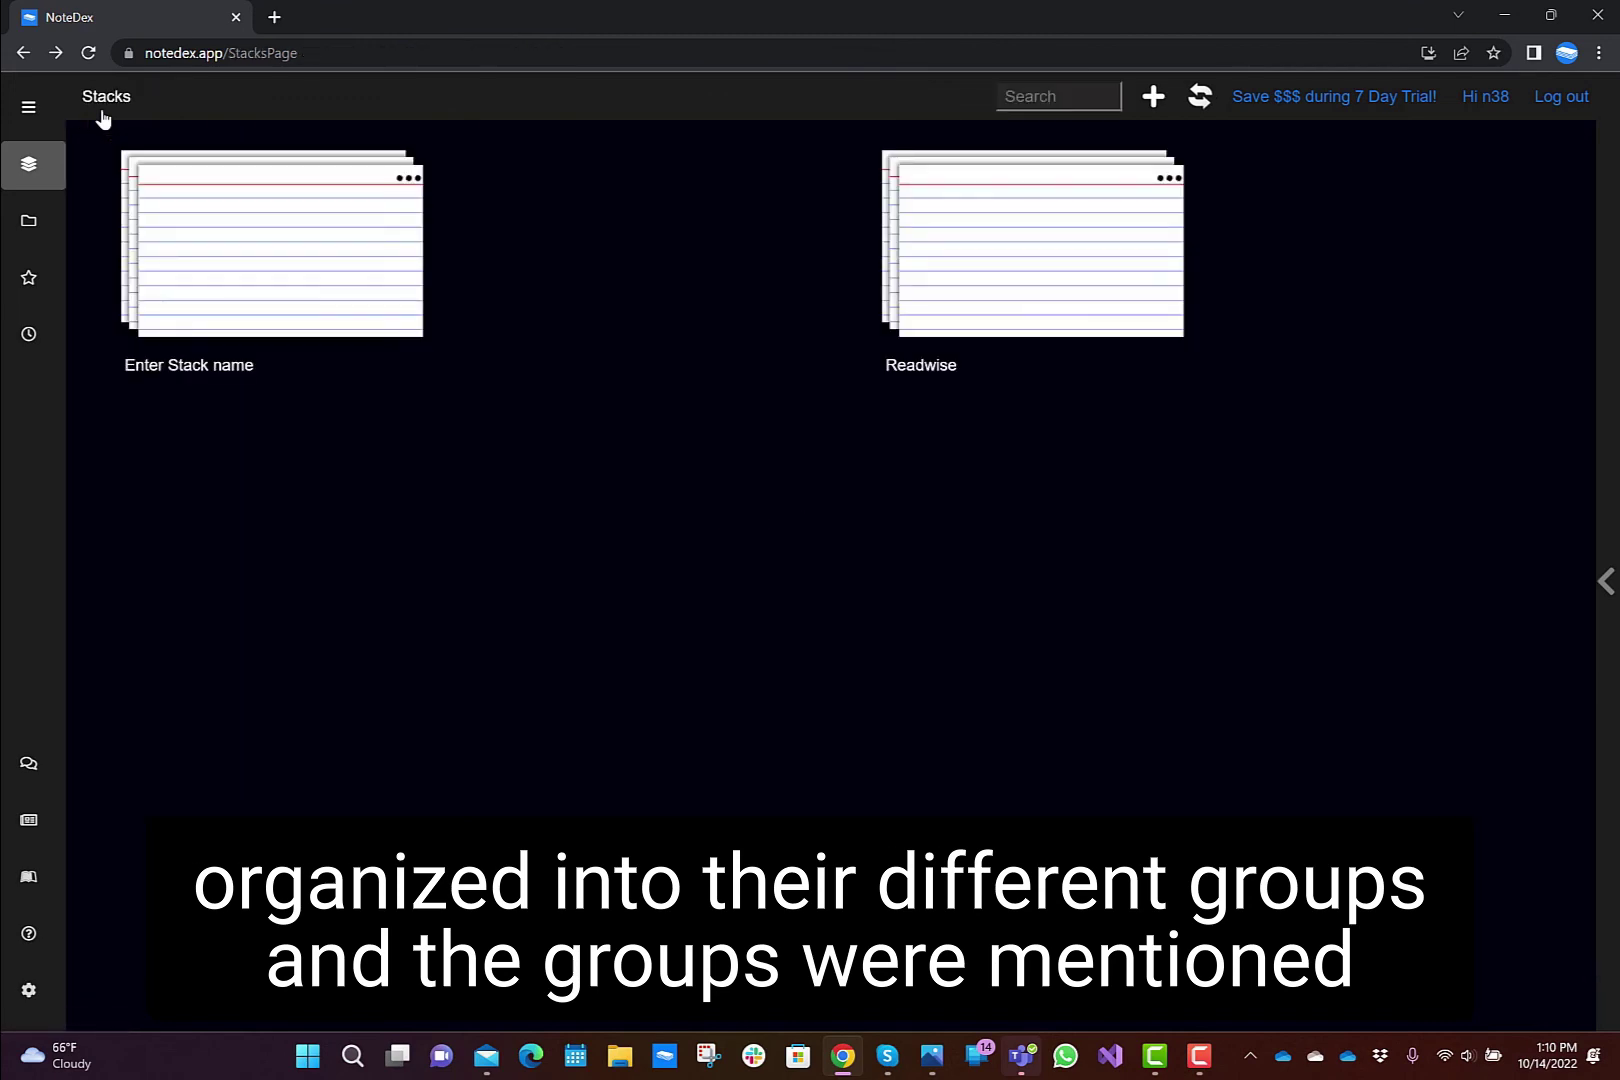
pyautogui.click(888, 251)
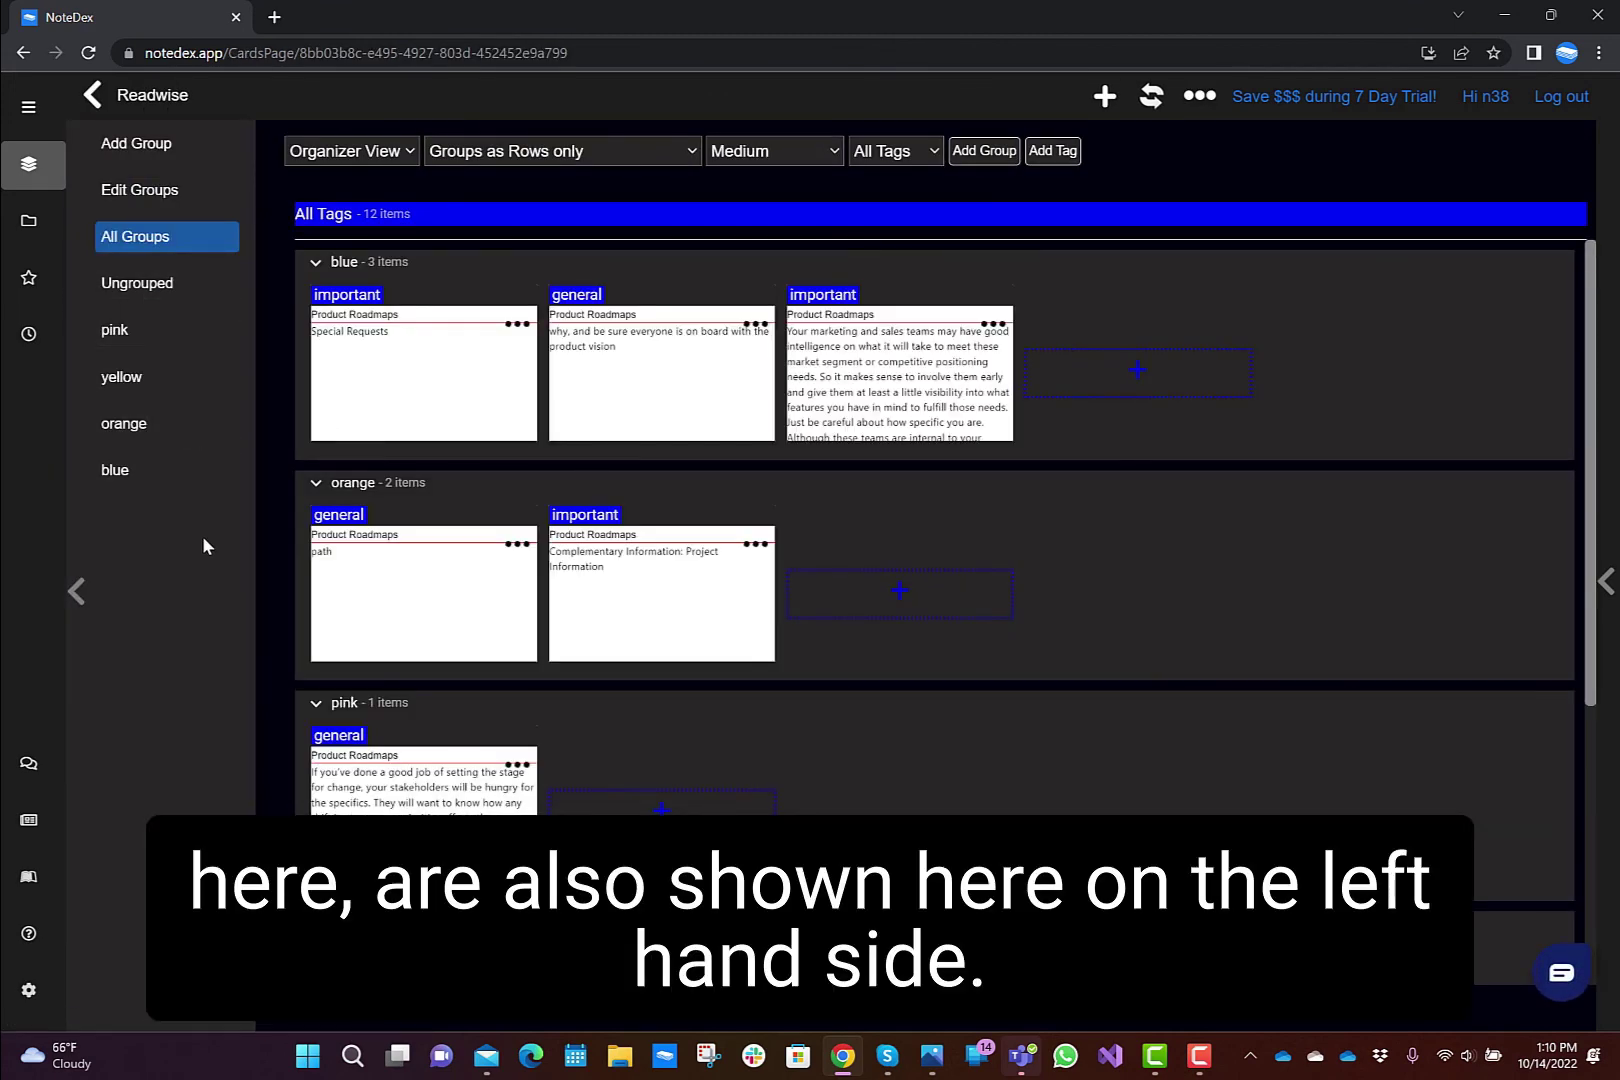
pyautogui.click(397, 153)
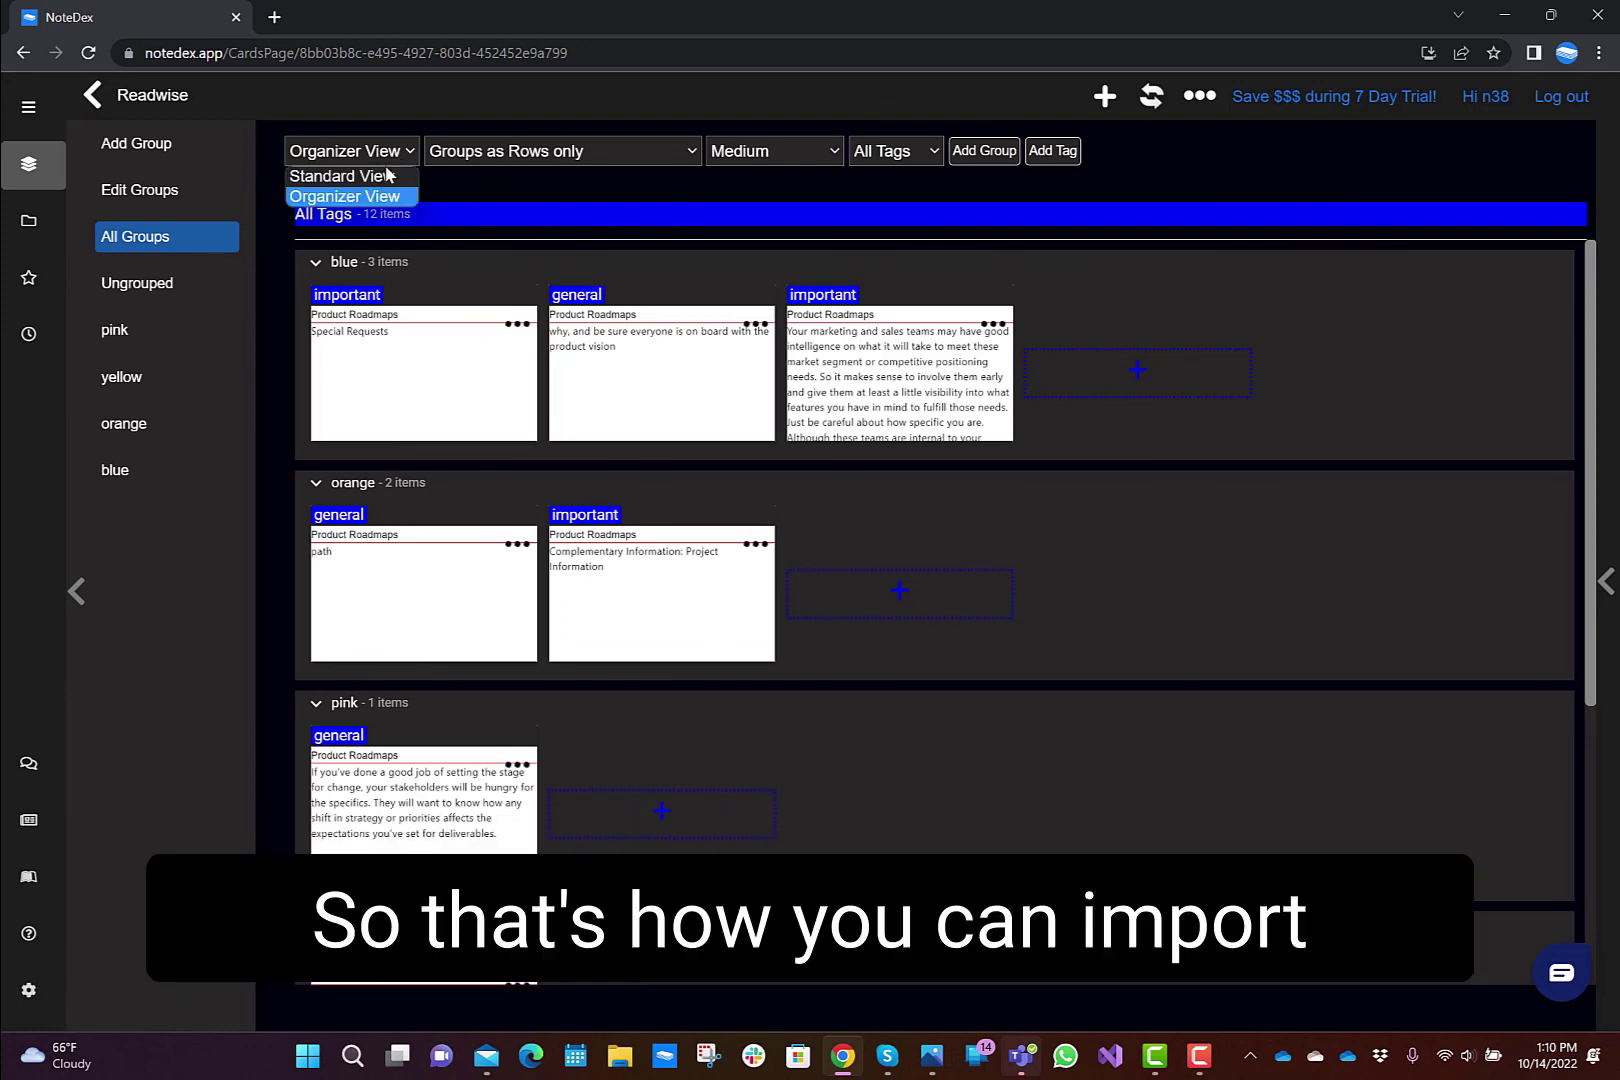
pyautogui.click(389, 173)
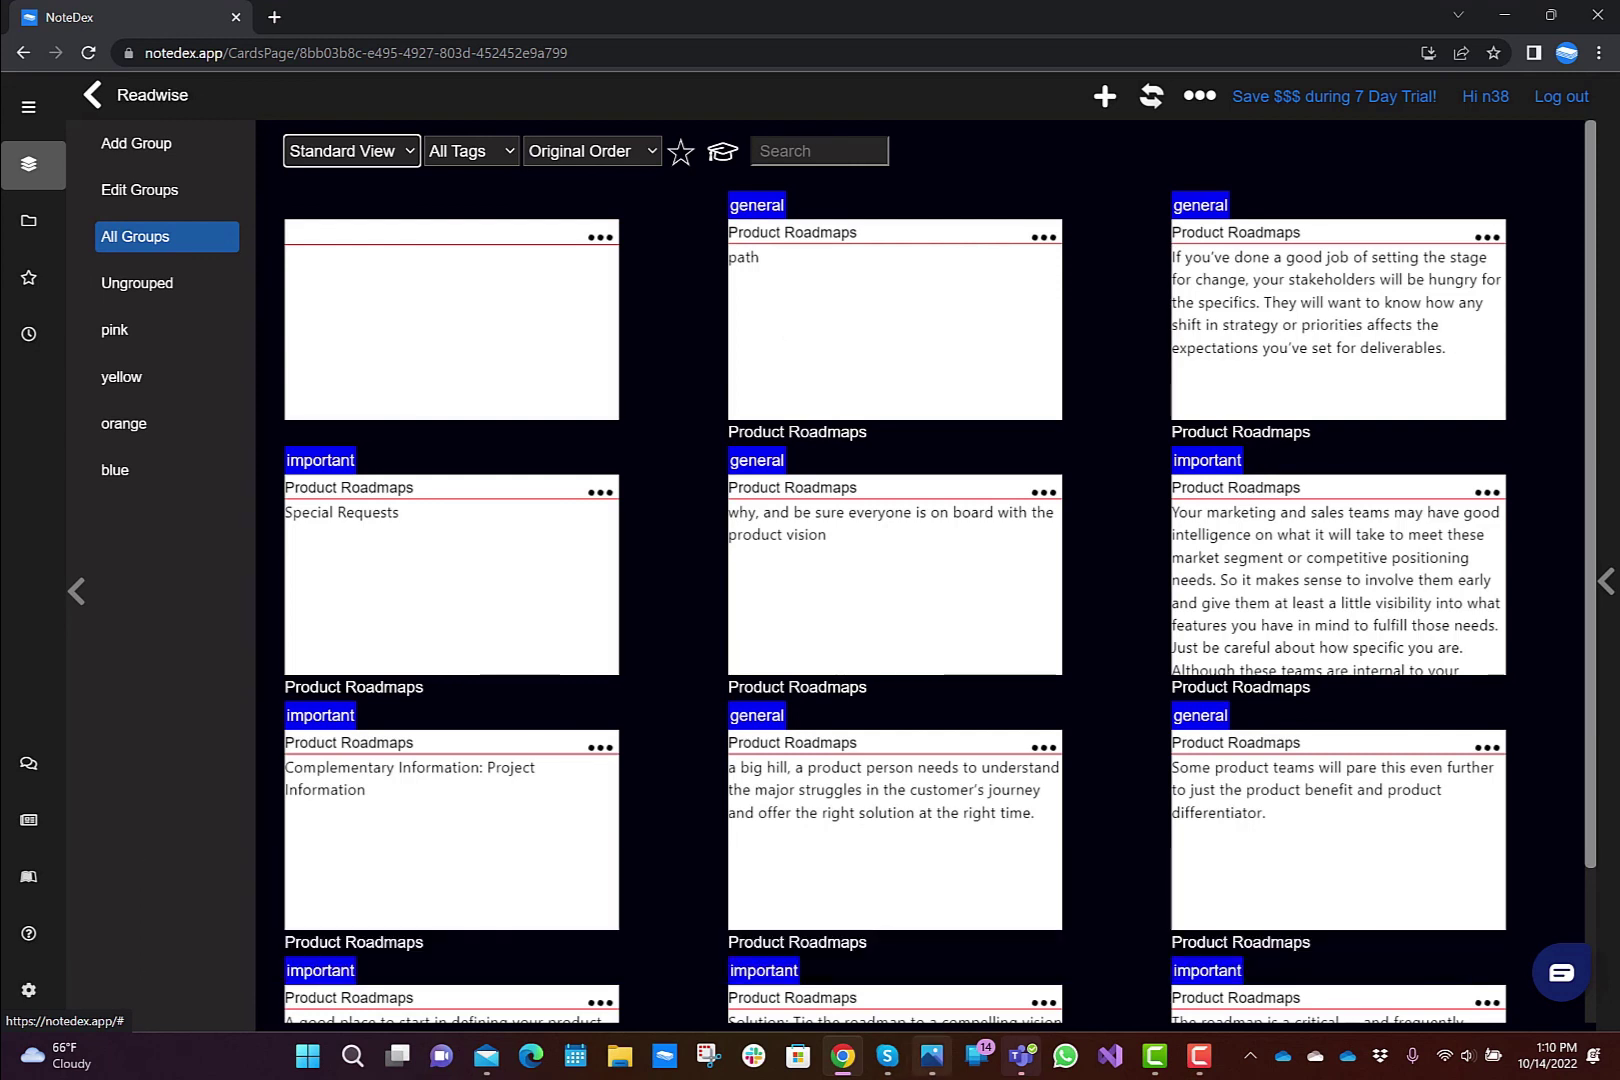
pyautogui.click(1204, 1066)
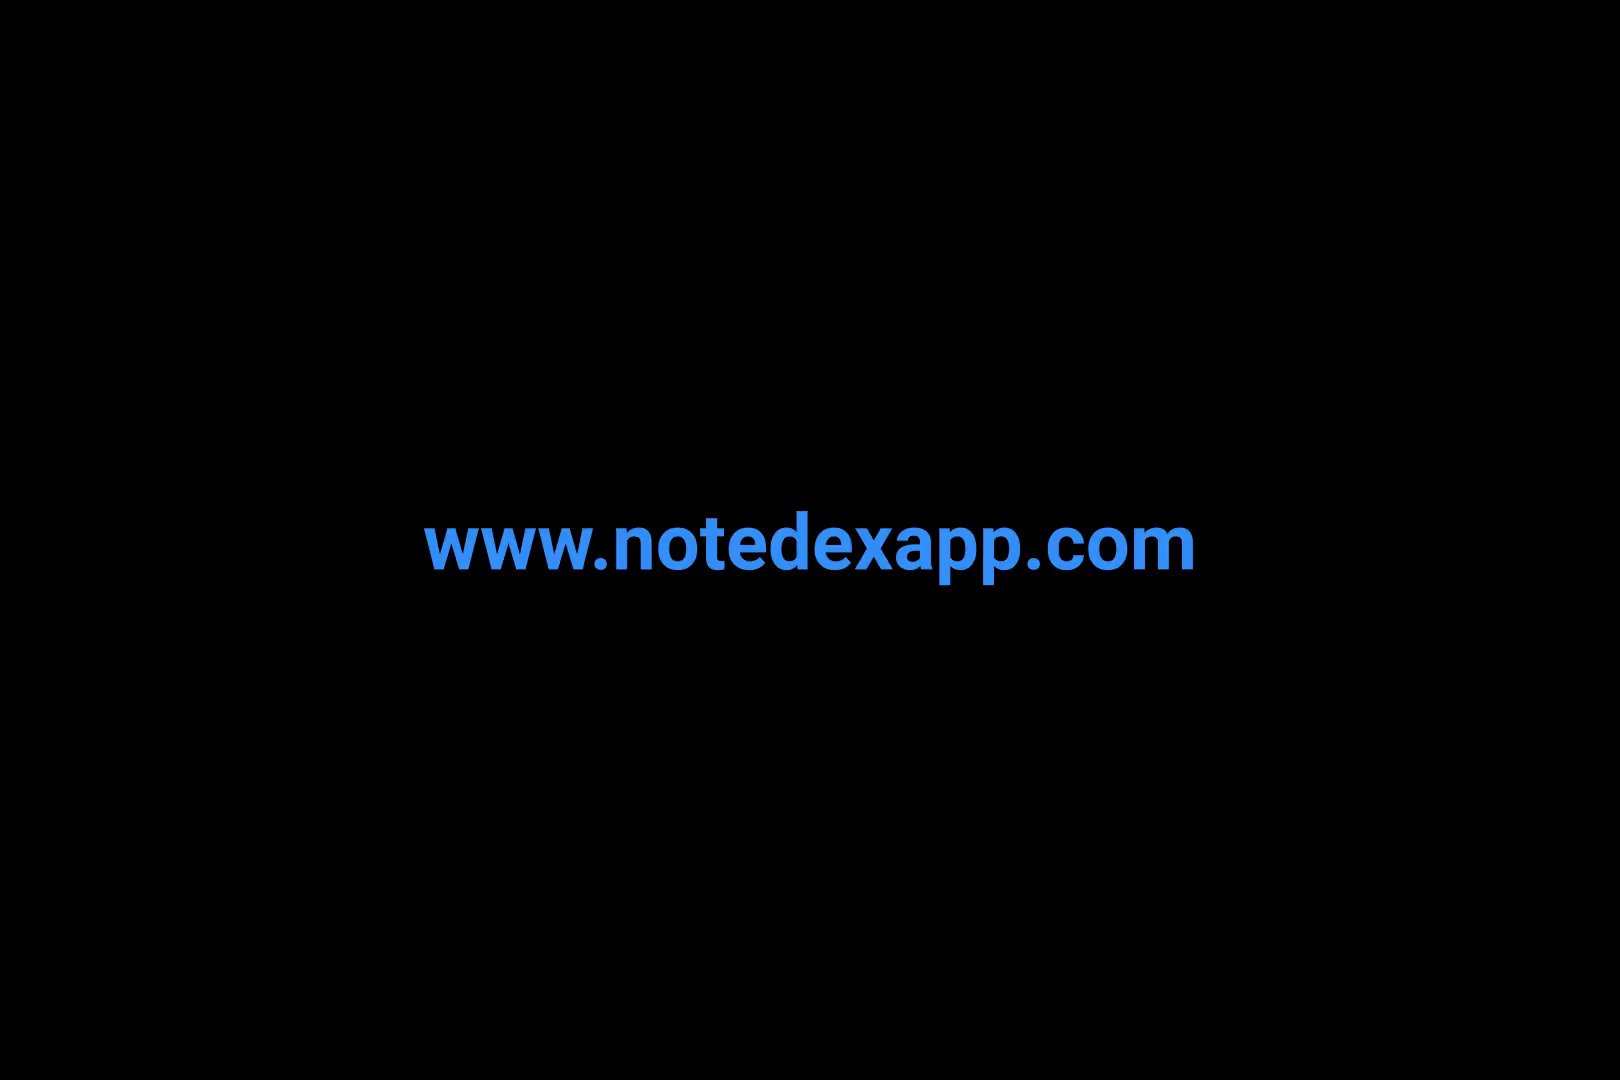